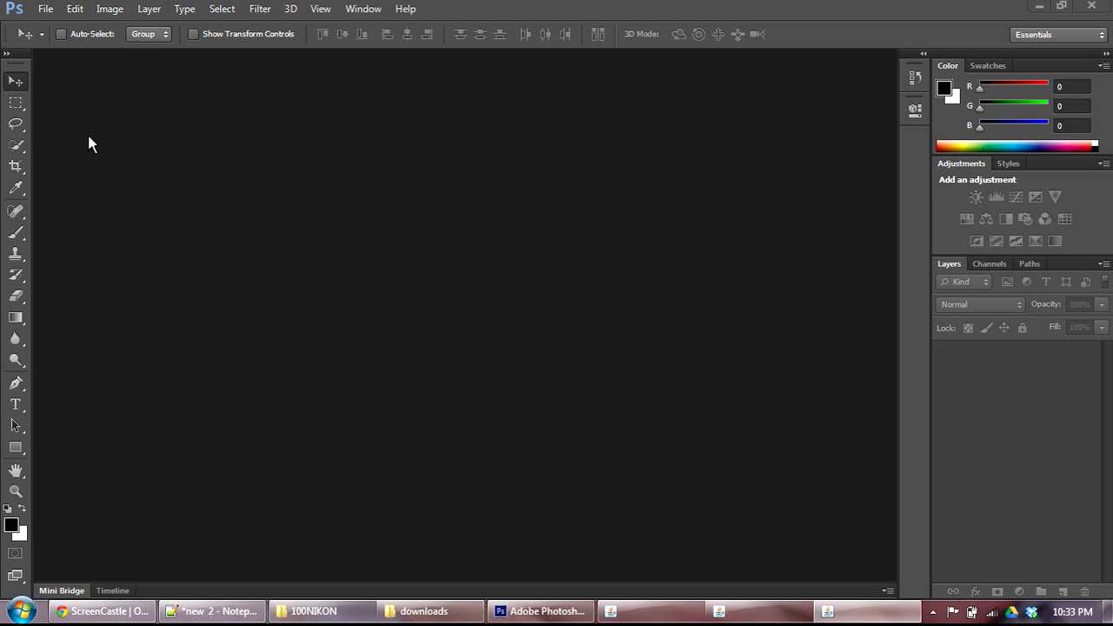
In the Open dialog, browse to Libraries > Pictures > 2012 and show the folder contents as a List
left_click(46, 8)
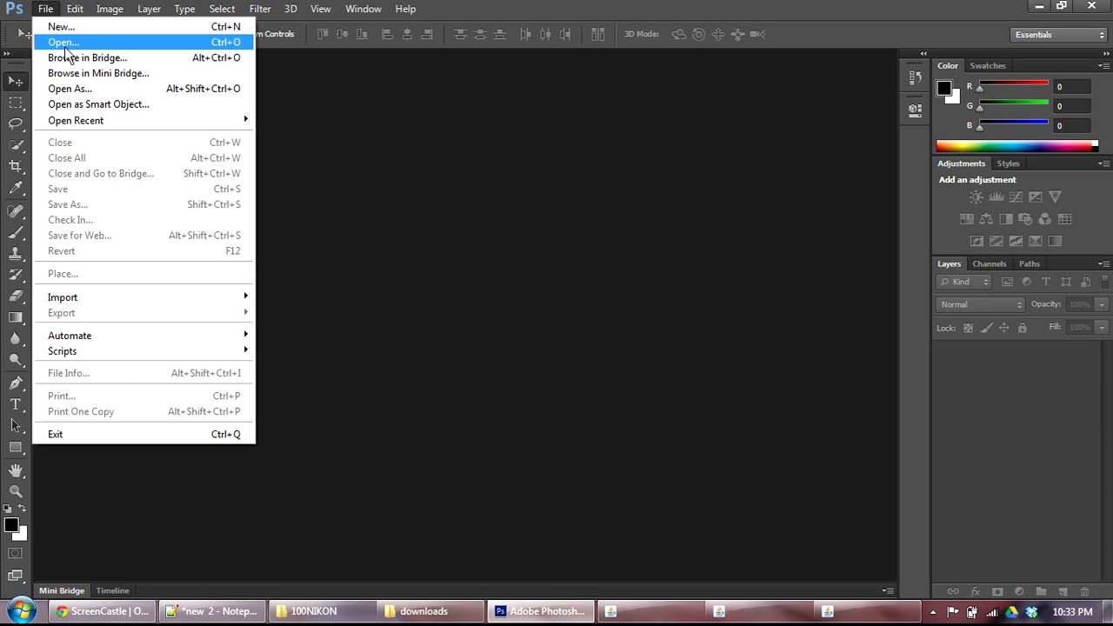
left_click(64, 42)
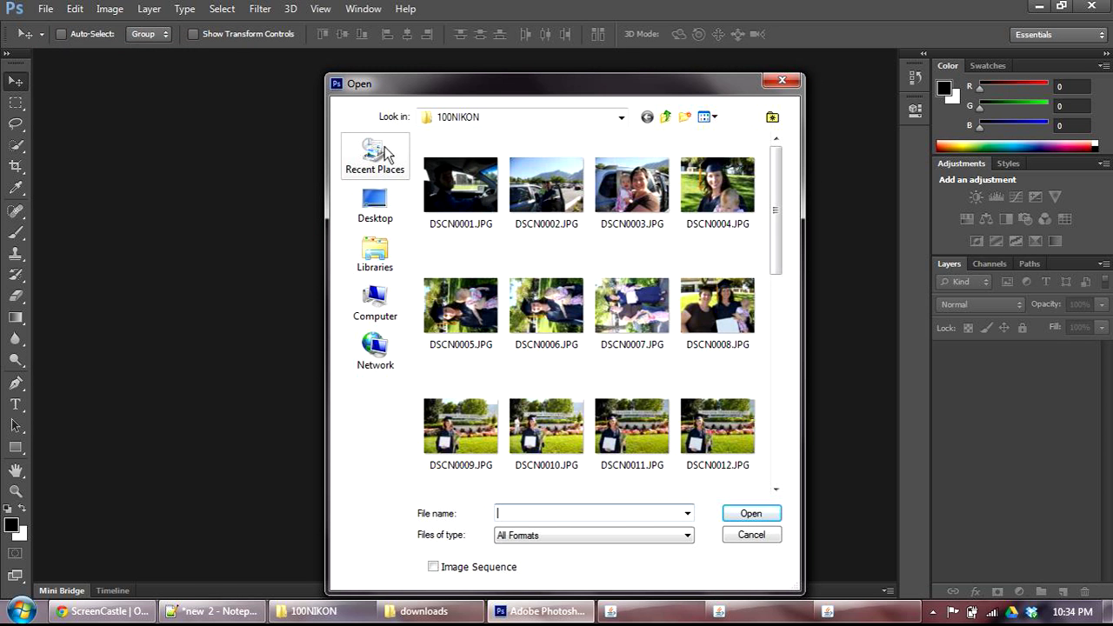
left_click(366, 252)
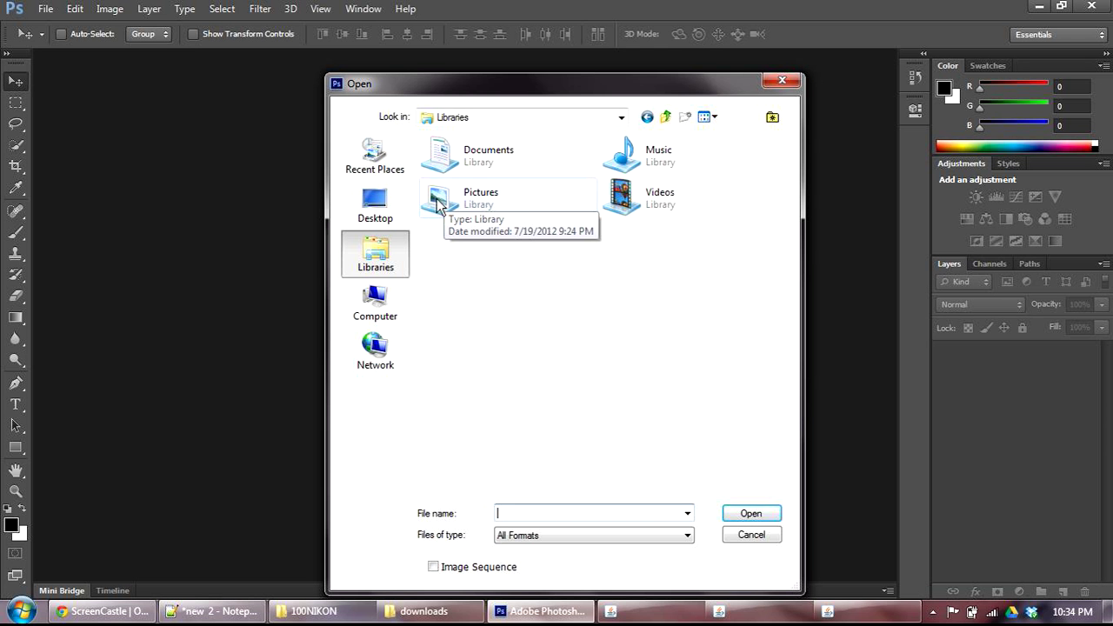
double_click(437, 202)
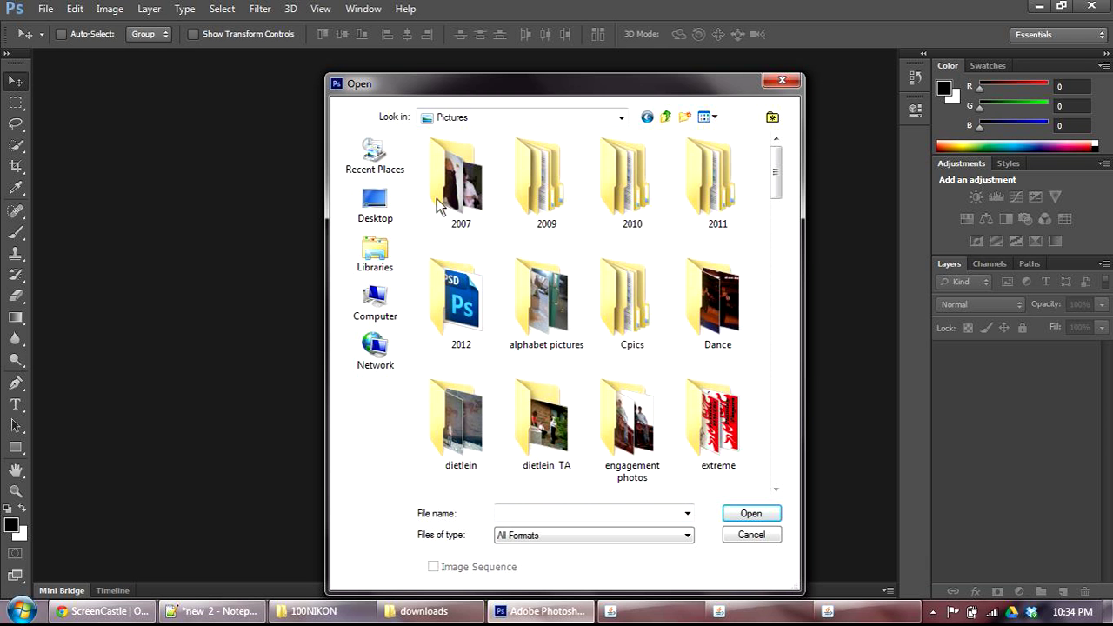
double_click(467, 320)
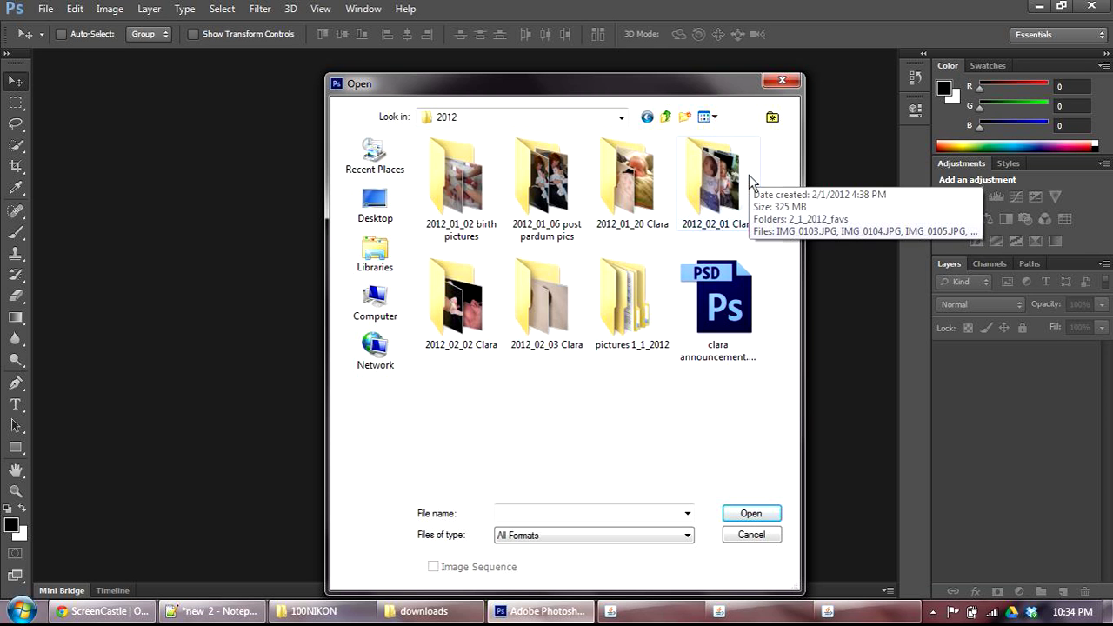
left_click(713, 117)
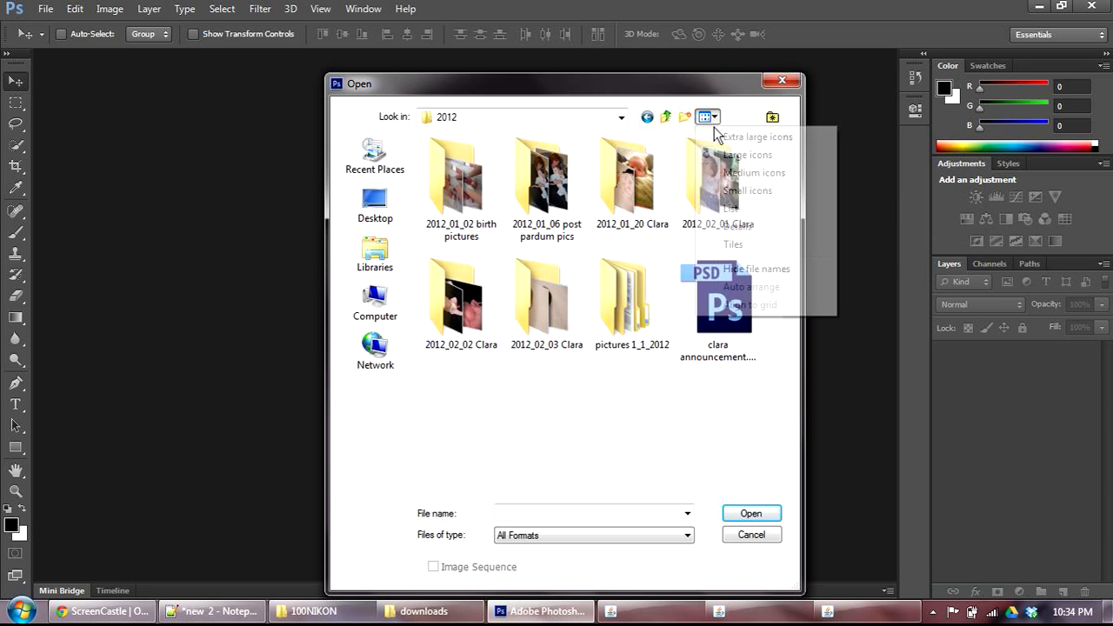
left_click(727, 209)
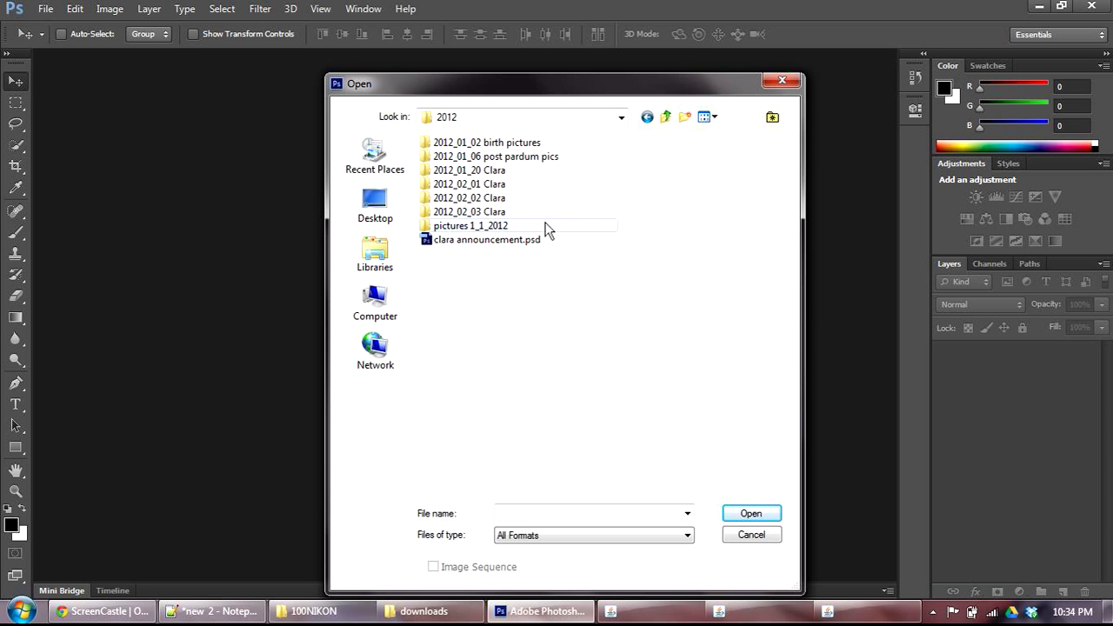
Go into pictures 1_1_2012 > DCIM > 100NIKON, view Large icons, and select DSCN0029.JPG
double_click(518, 227)
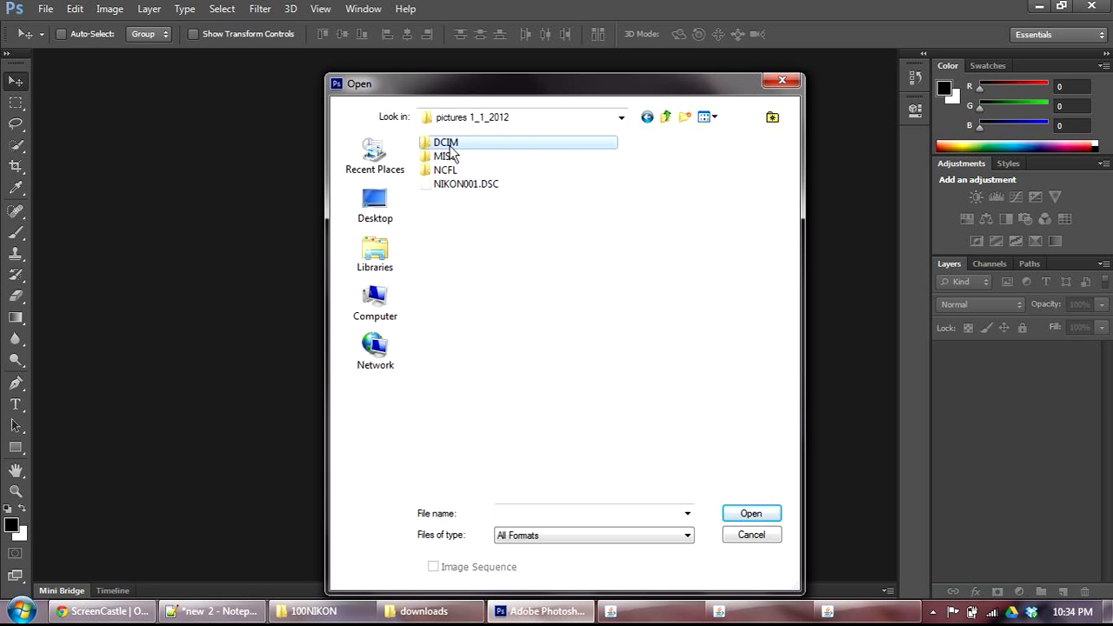
double_click(449, 142)
double_click(458, 144)
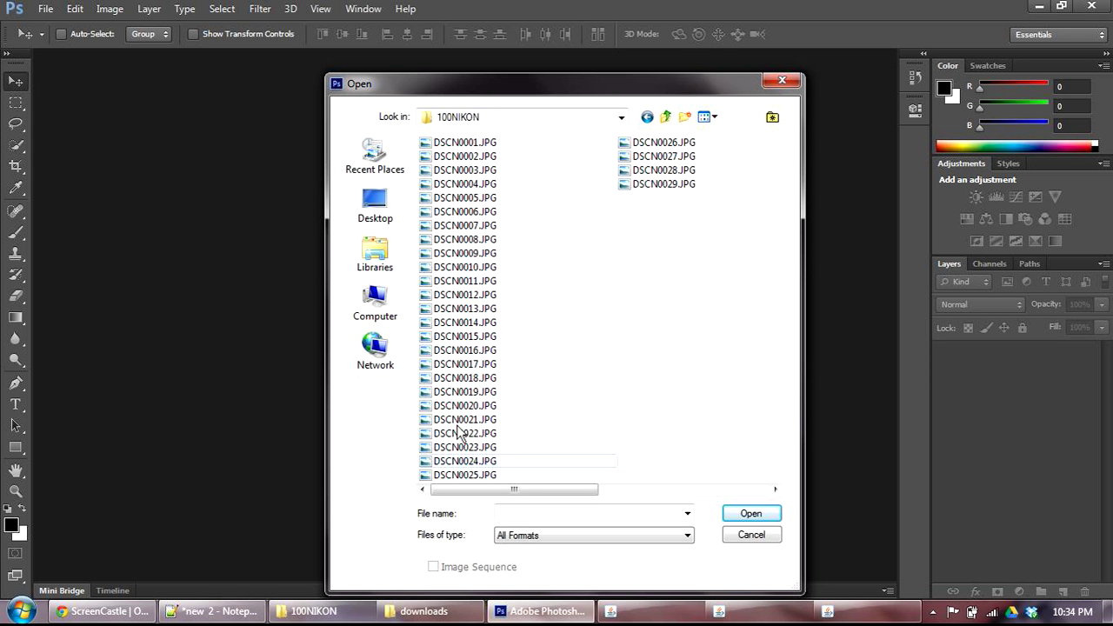
left_click(707, 119)
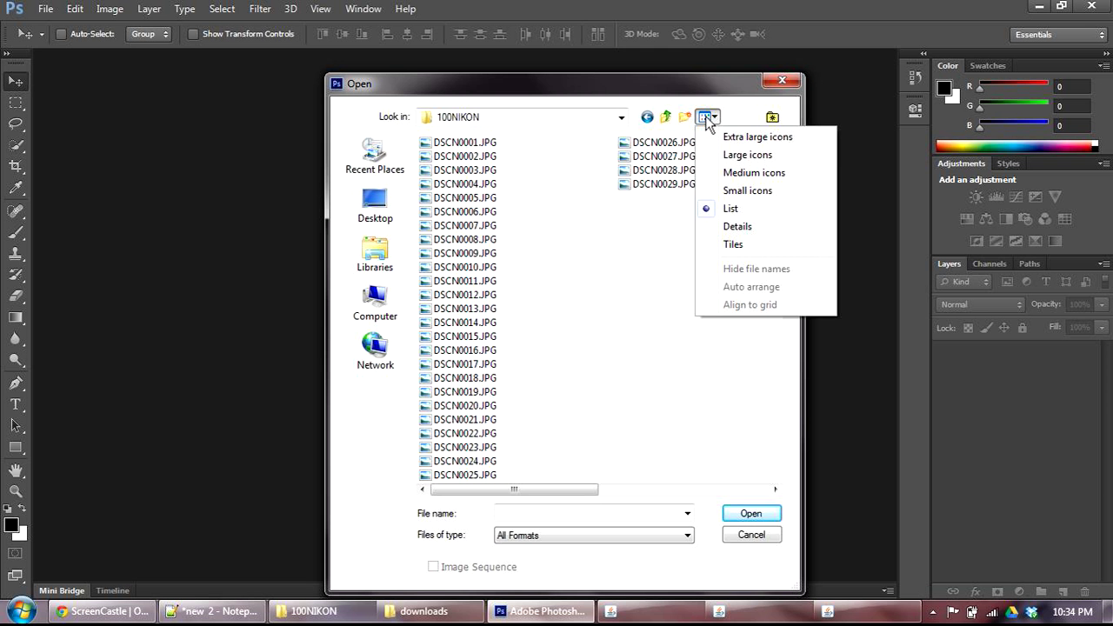
left_click(746, 155)
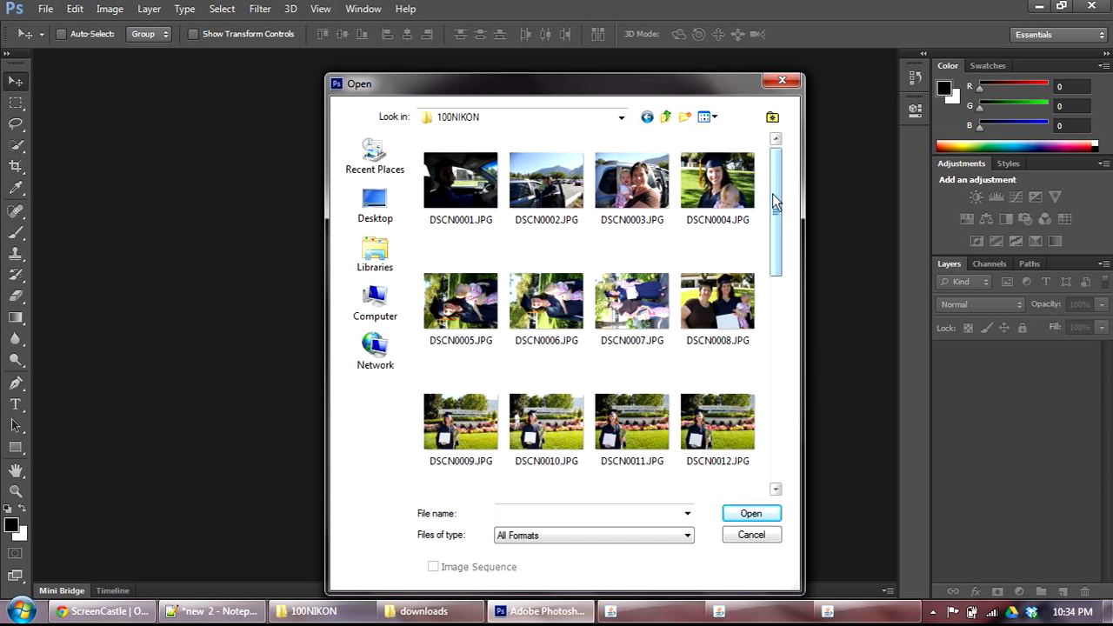
left_click_drag(776, 184, 750, 392)
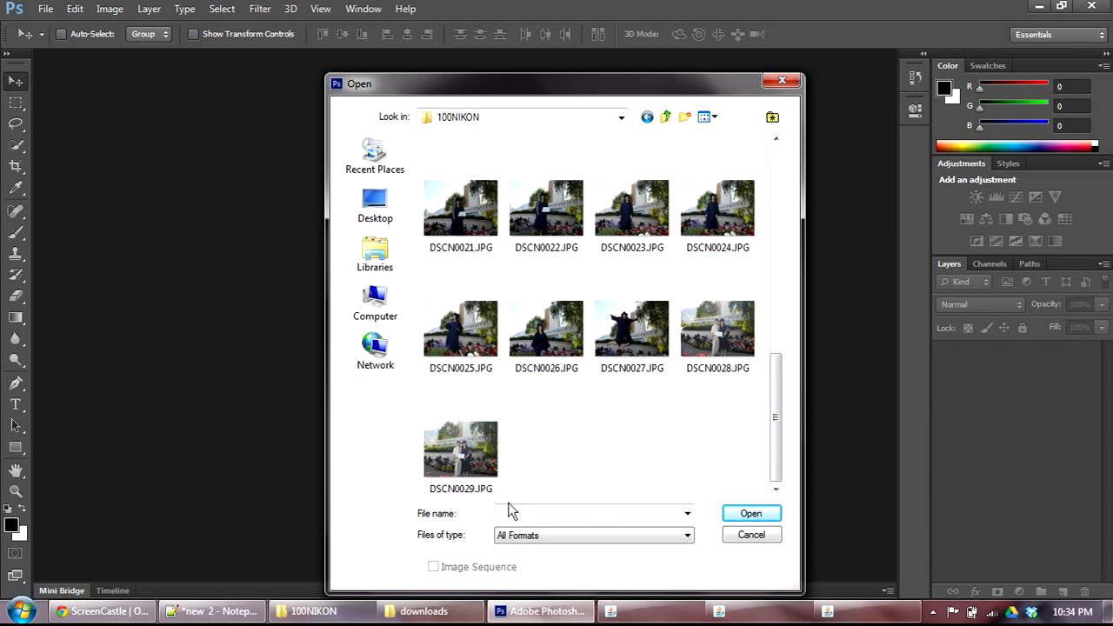
left_click(484, 474)
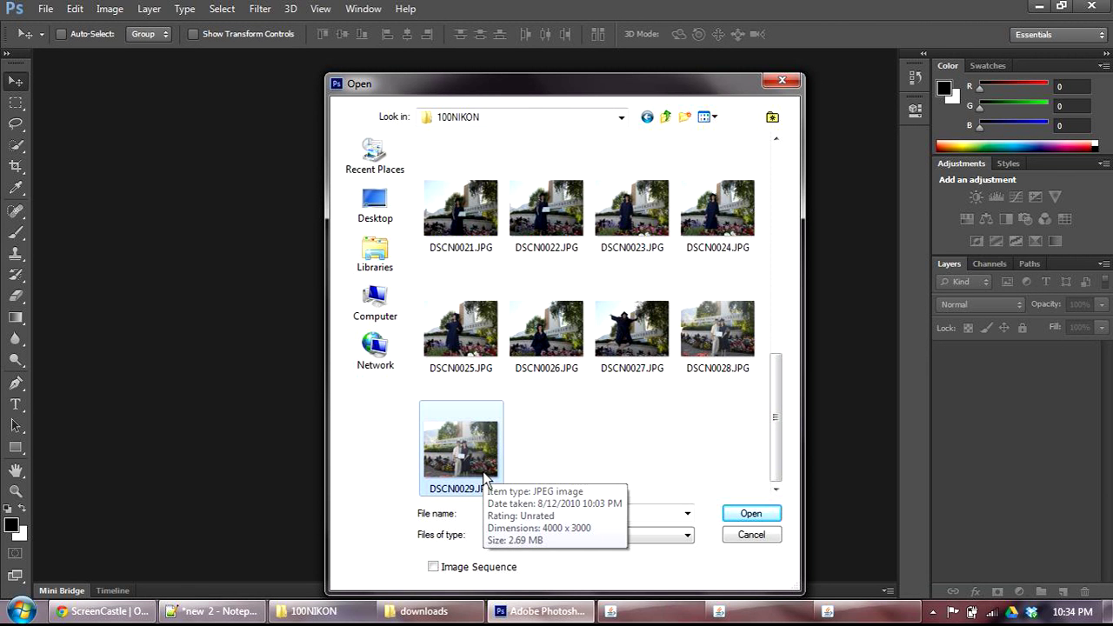
left_click(745, 516)
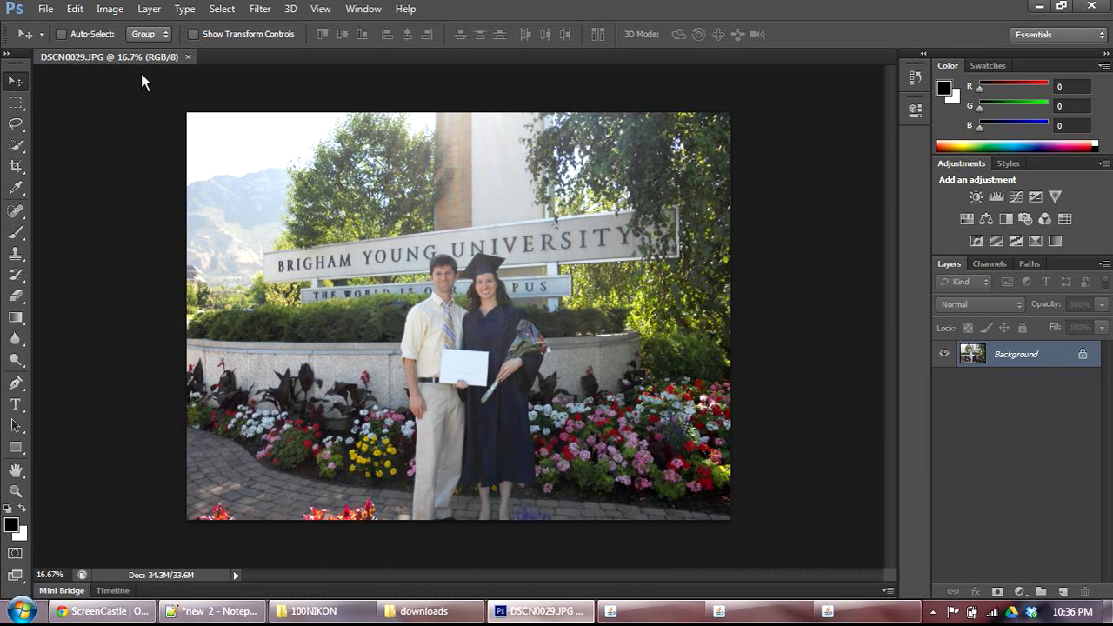
key("ctrl+plus")
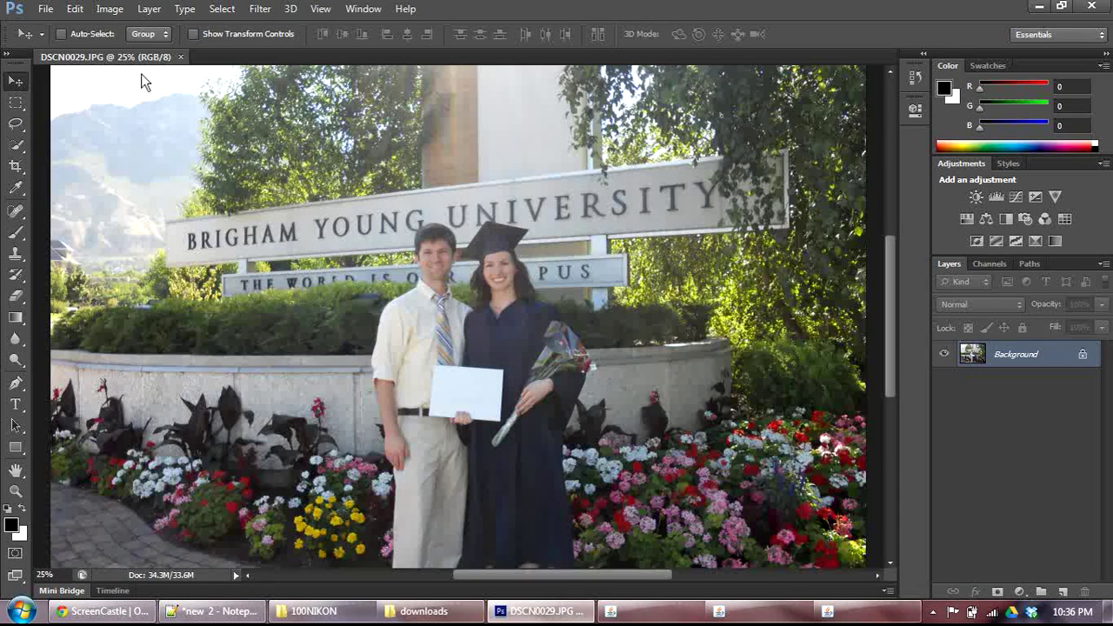
key("ctrl+plus")
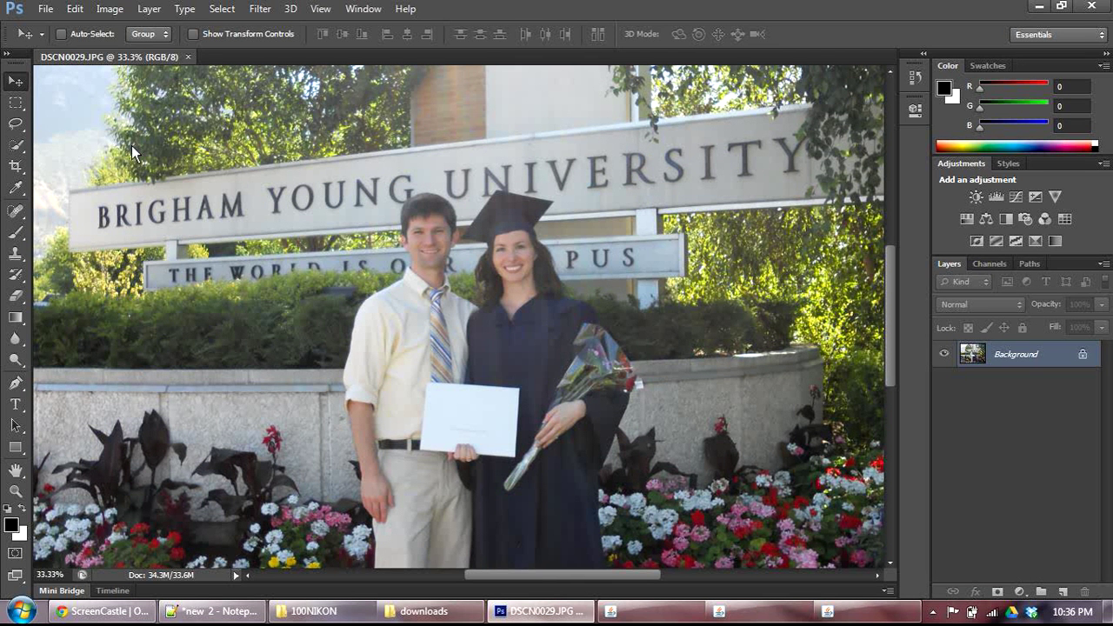
key("ctrl+plus")
key("ctrl+plus")
key("ctrl+plus")
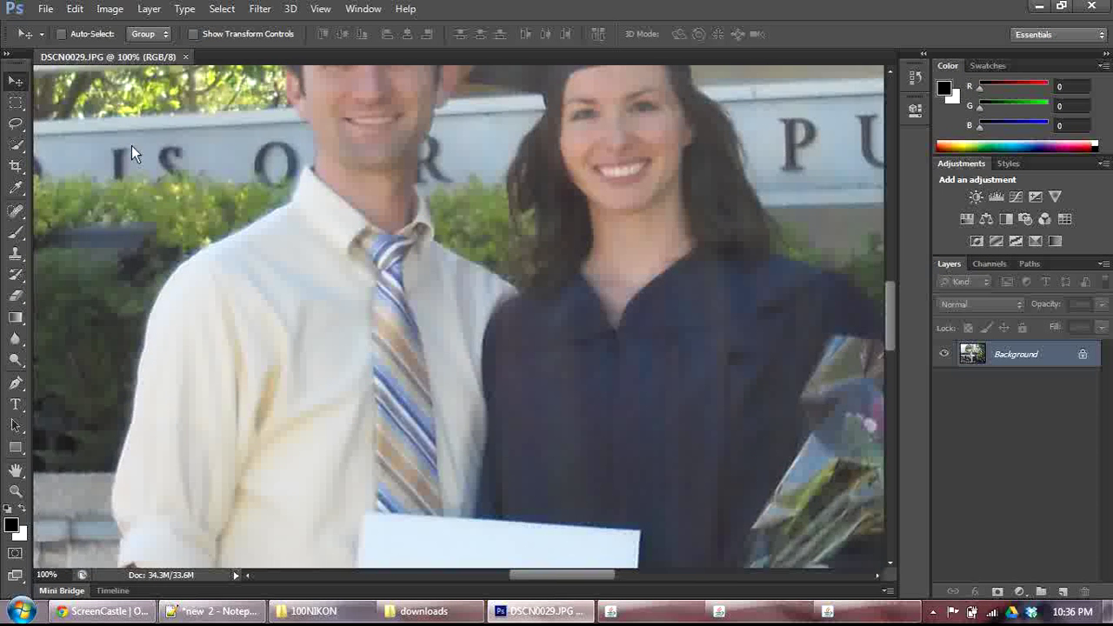
key("ctrl+plus")
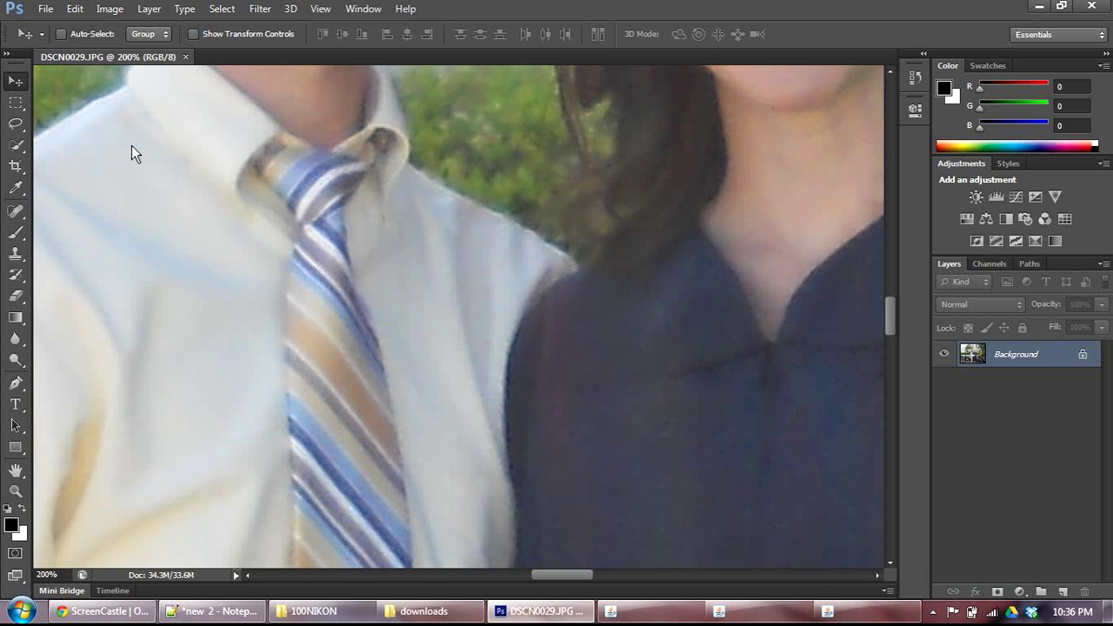
key("ctrl+plus")
key("ctrl+plus")
key("ctrl+plus")
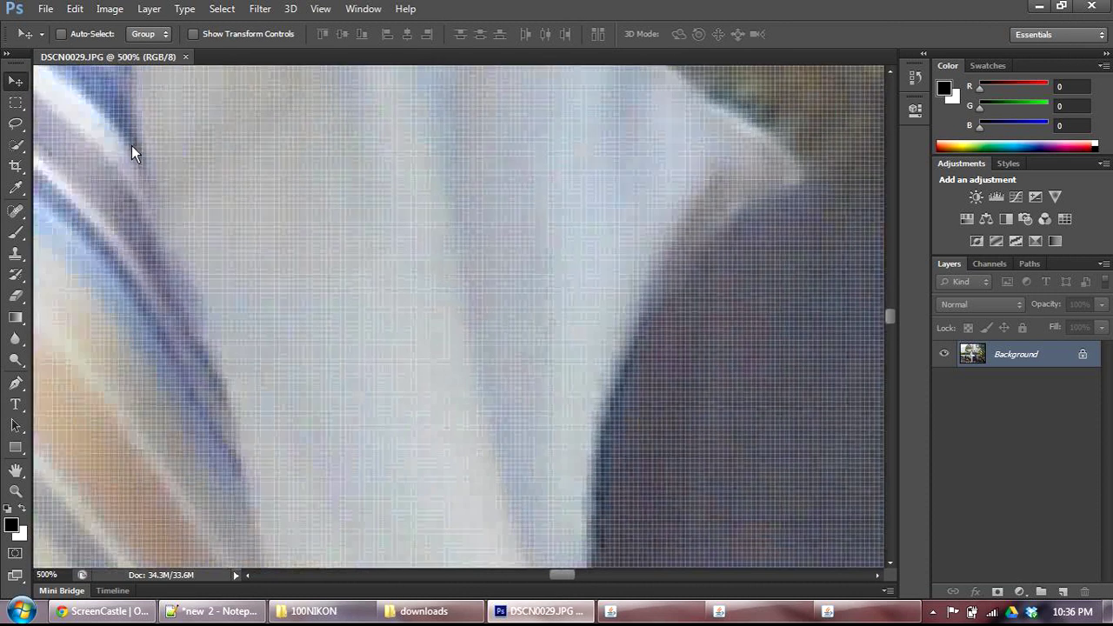
key("ctrl+plus")
key("ctrl+plus")
key("ctrl+plus")
key("ctrl+plus")
key("ctrl+plus")
key("ctrl+plus")
key("ctrl+plus")
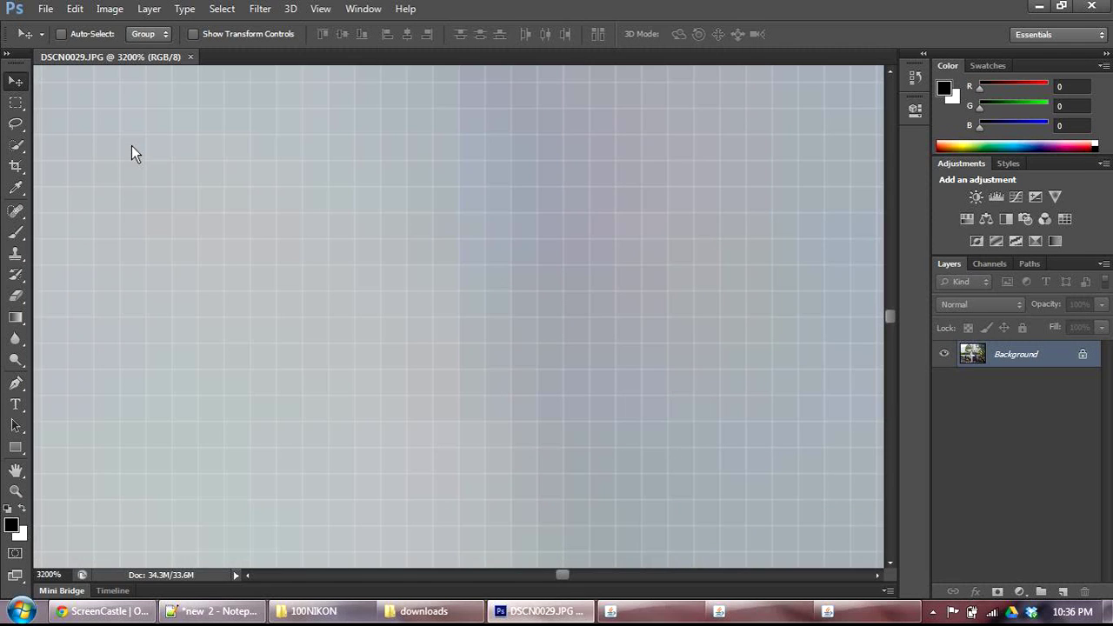
key("ctrl+minus")
key("ctrl+minus")
key("ctrl+minus")
key("ctrl+minus")
key("ctrl+minus")
key("ctrl+minus")
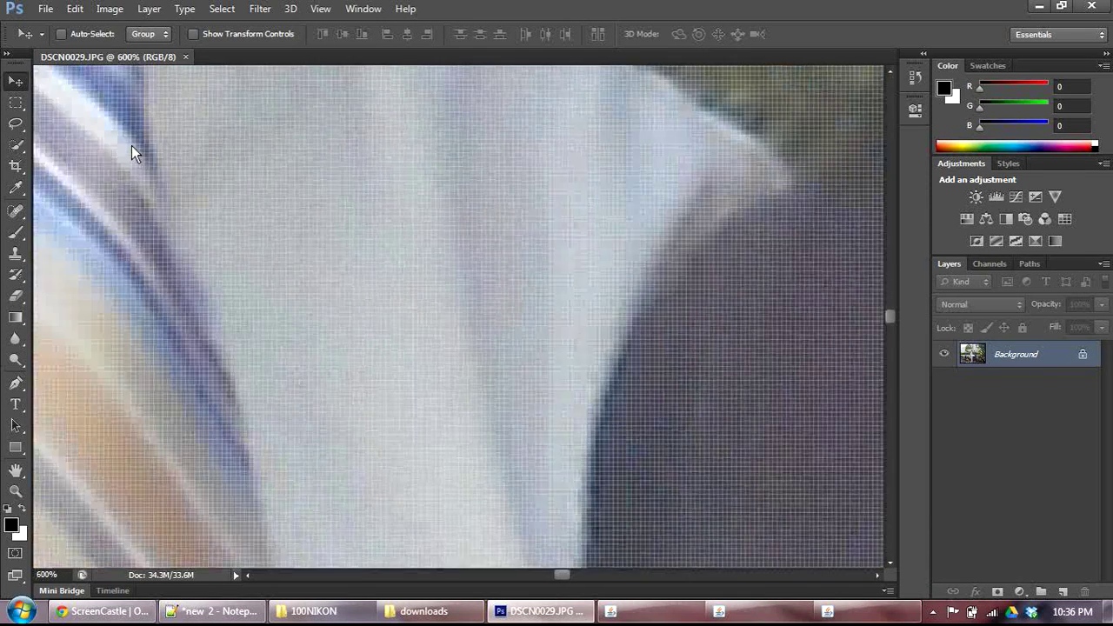
key("ctrl+minus")
key("ctrl+minus")
key("ctrl+minus")
key("ctrl+minus")
key("ctrl+minus")
key("ctrl+minus")
key("ctrl+minus")
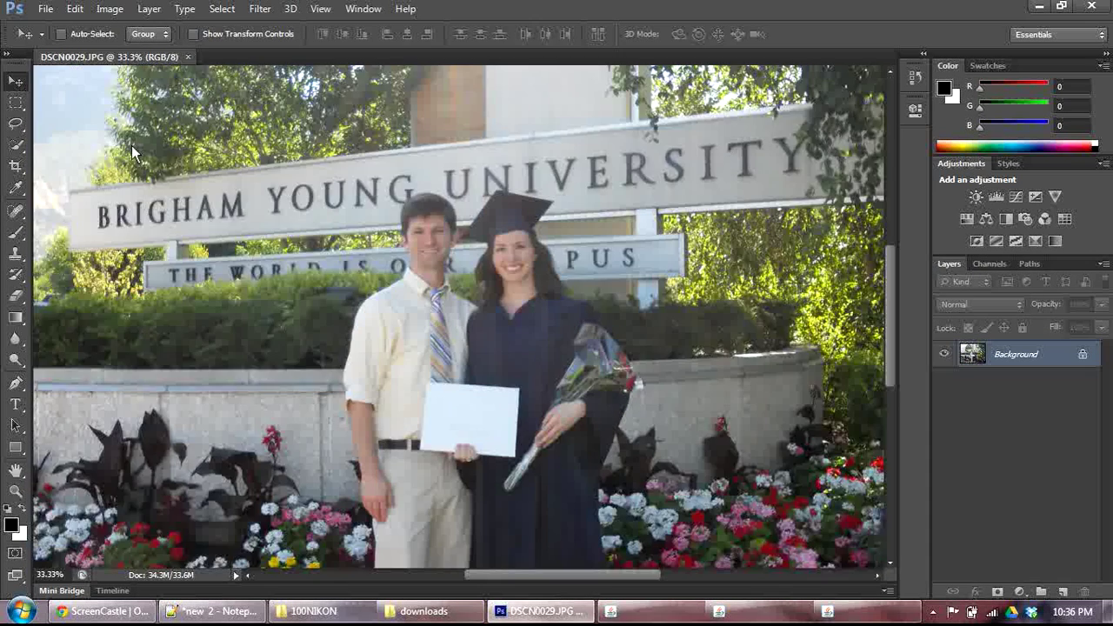
key("ctrl+minus")
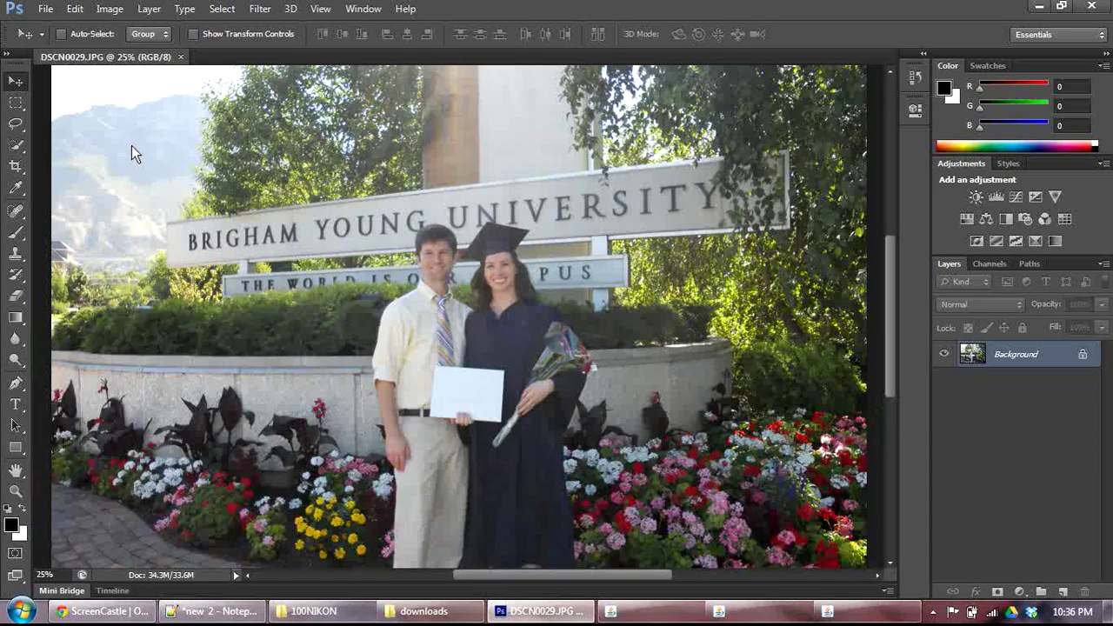
key("ctrl+plus")
key("ctrl+plus")
key("ctrl+plus")
key("ctrl+plus")
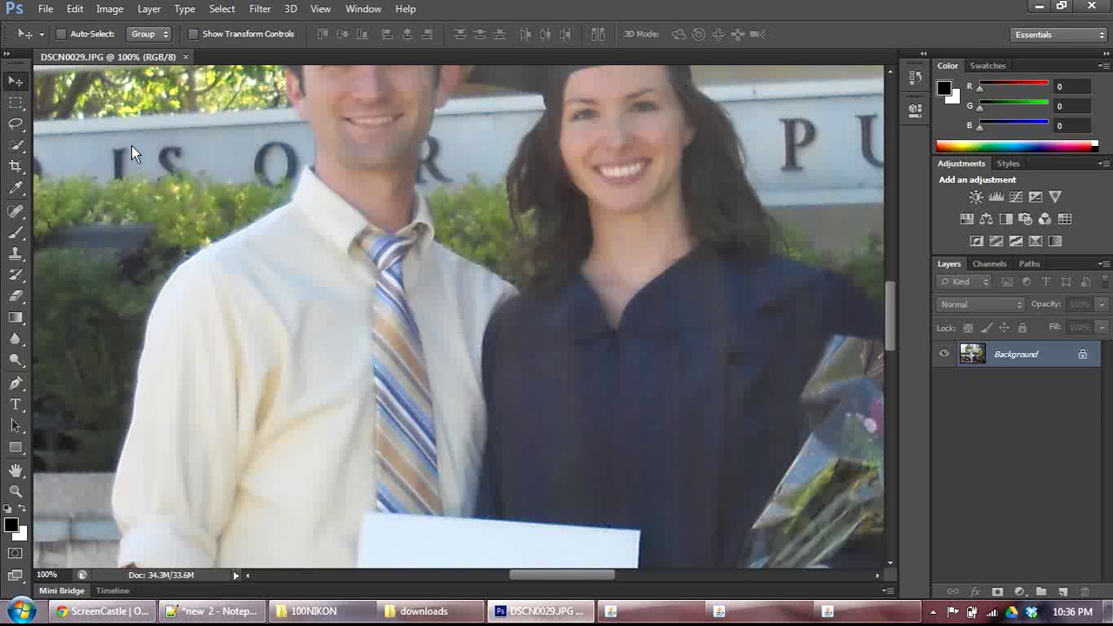
key("ctrl+0")
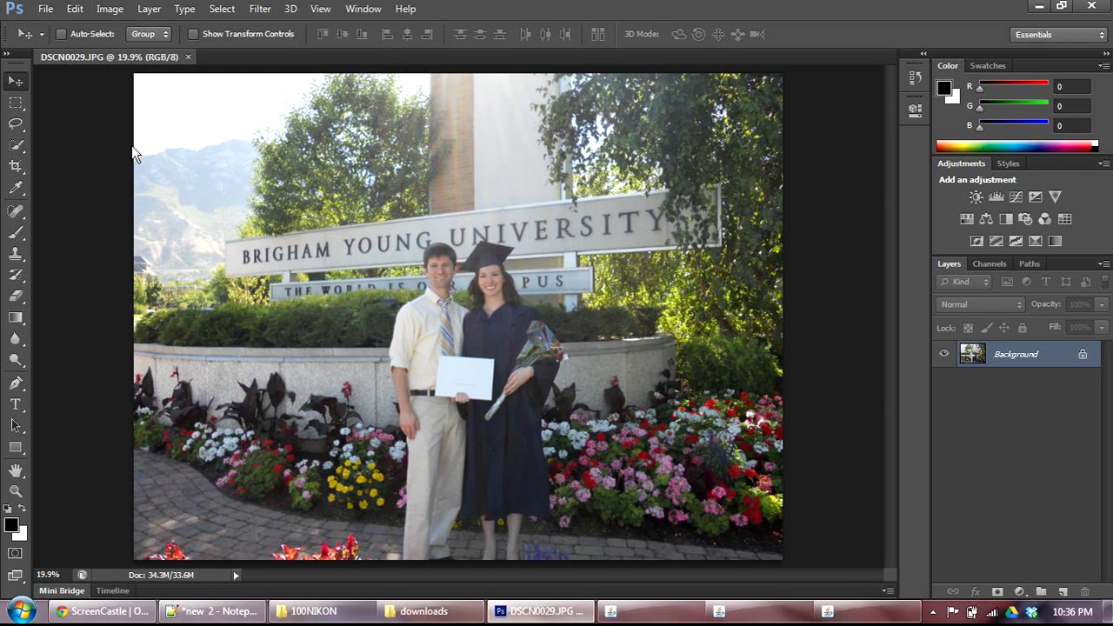
key("ctrl+plus")
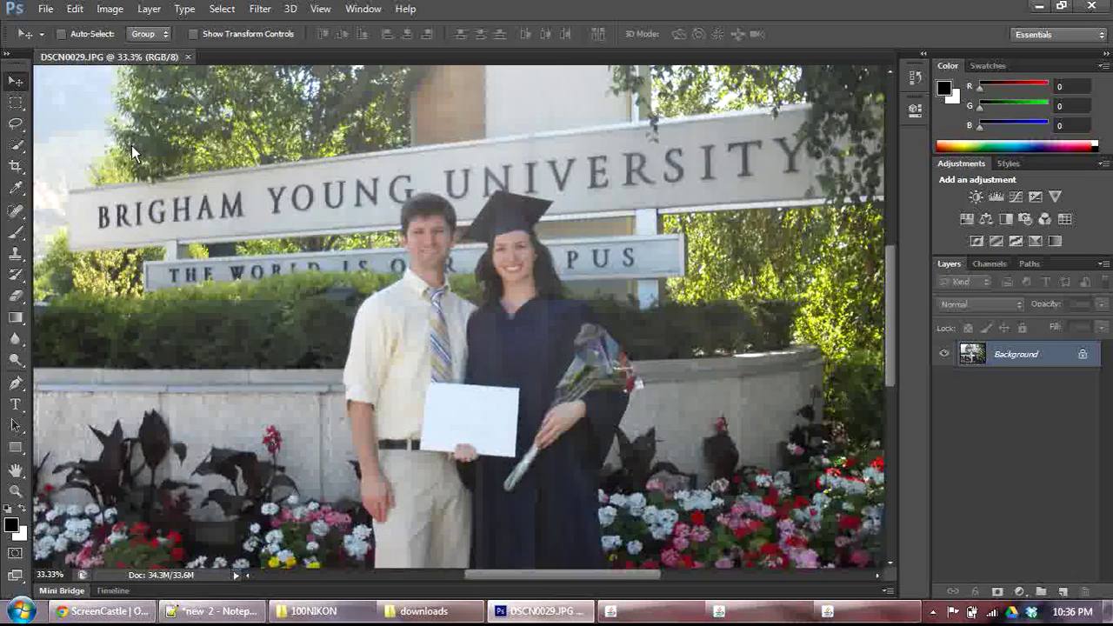
key("ctrl+minus")
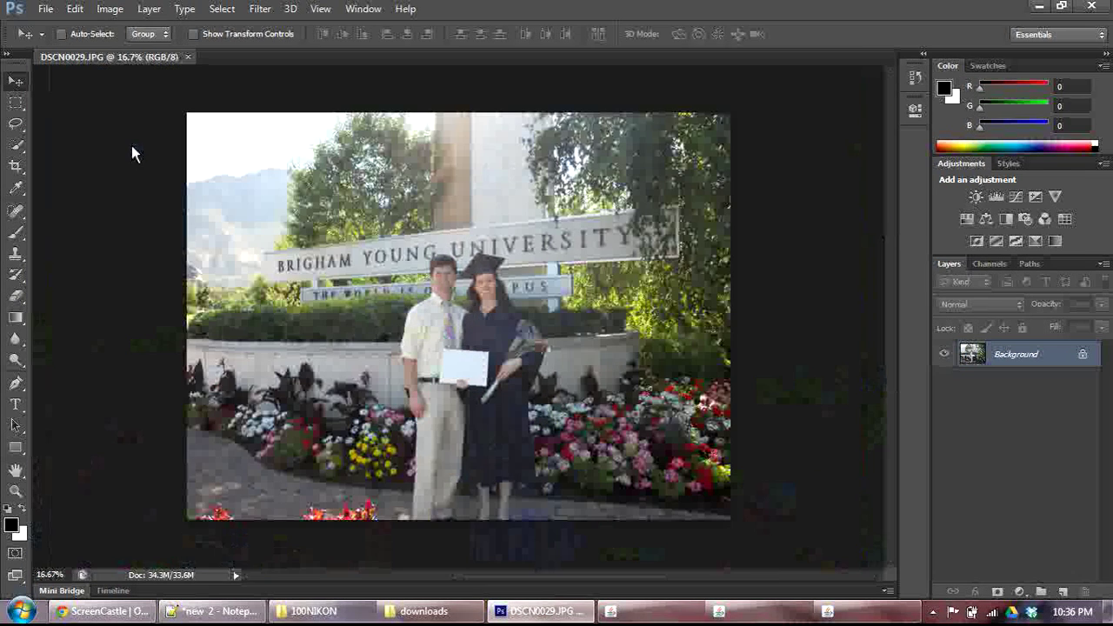
key("ctrl+1")
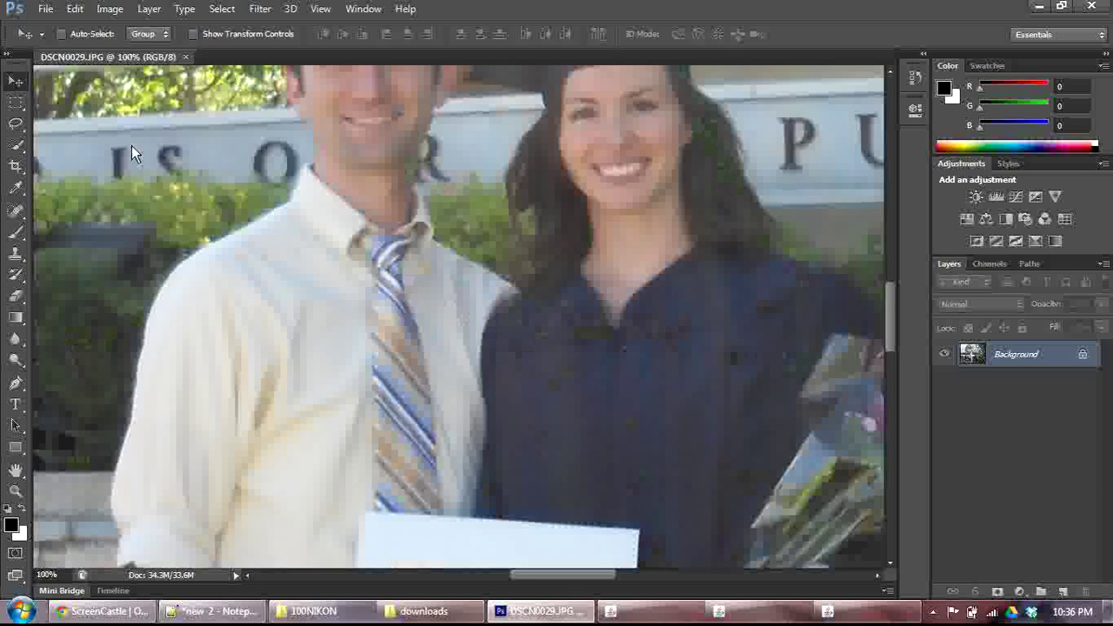
key("ctrl+0")
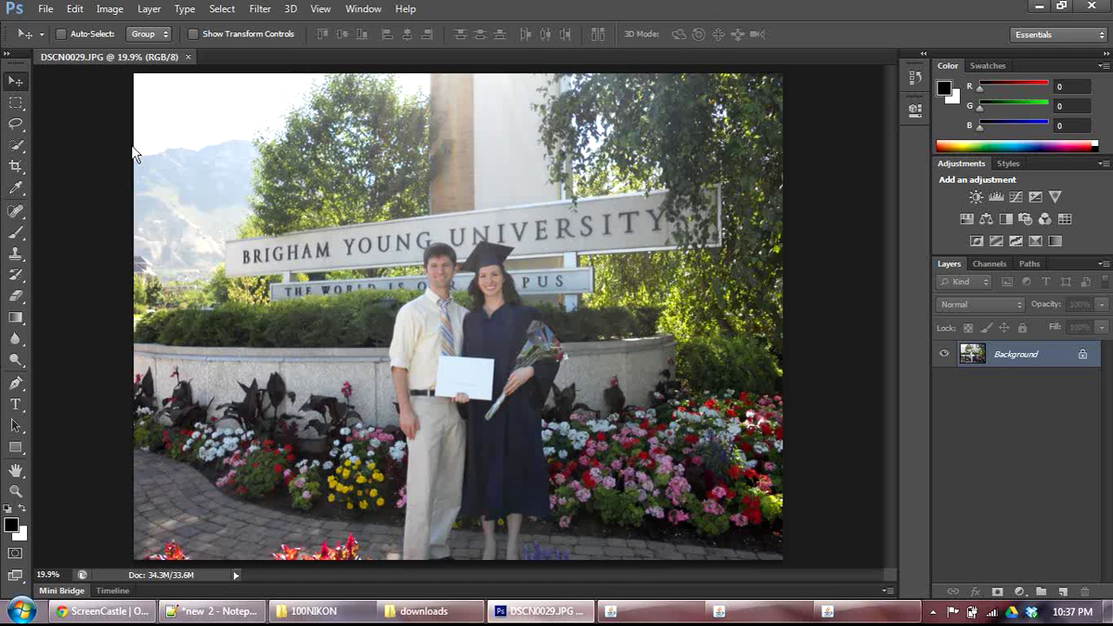
Zoom to 100% and scroll to the couple's shirt, tie, gown and diploma
key("ctrl+plus")
key("ctrl+plus")
key("ctrl+plus")
key("ctrl+plus")
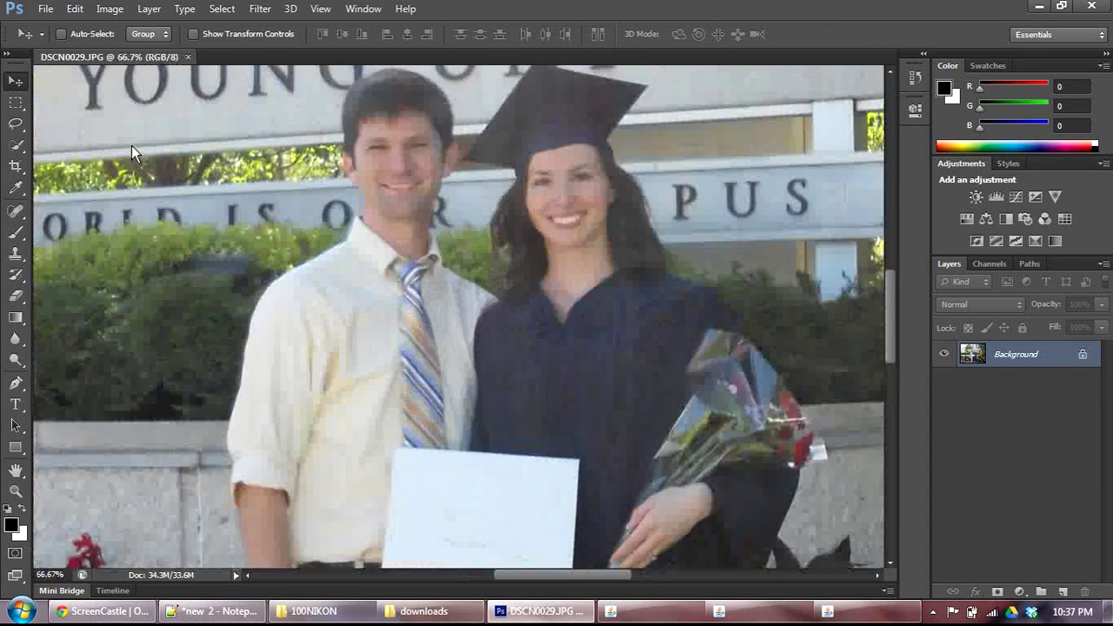
key("ctrl+plus")
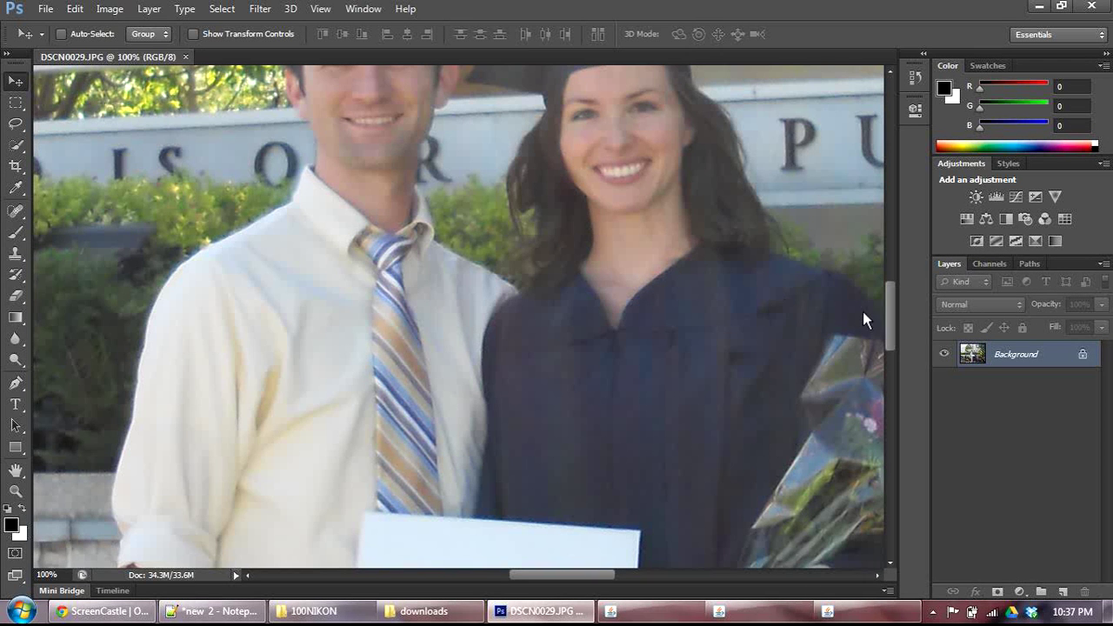
mouse_move(887, 313)
left_mouse_down()
mouse_move(896, 219)
mouse_move(888, 330)
left_mouse_up()
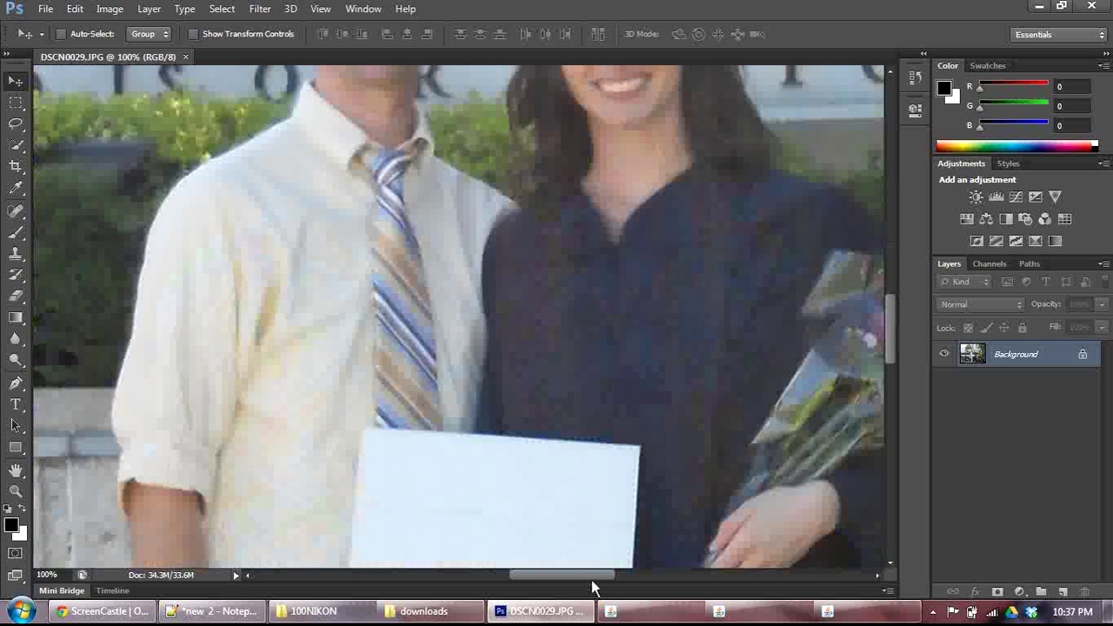
left_click_drag(591, 576, 582, 549)
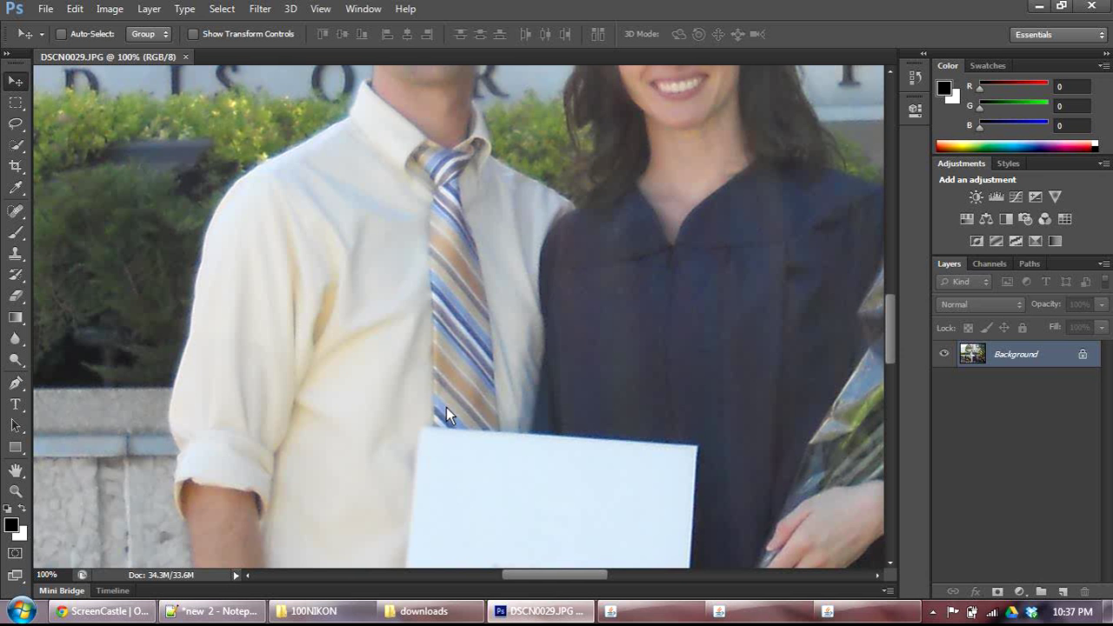
Pan with the Hand tool to the couple's smiling faces and the sign lettering, then return to the Move tool
left_click(16, 471)
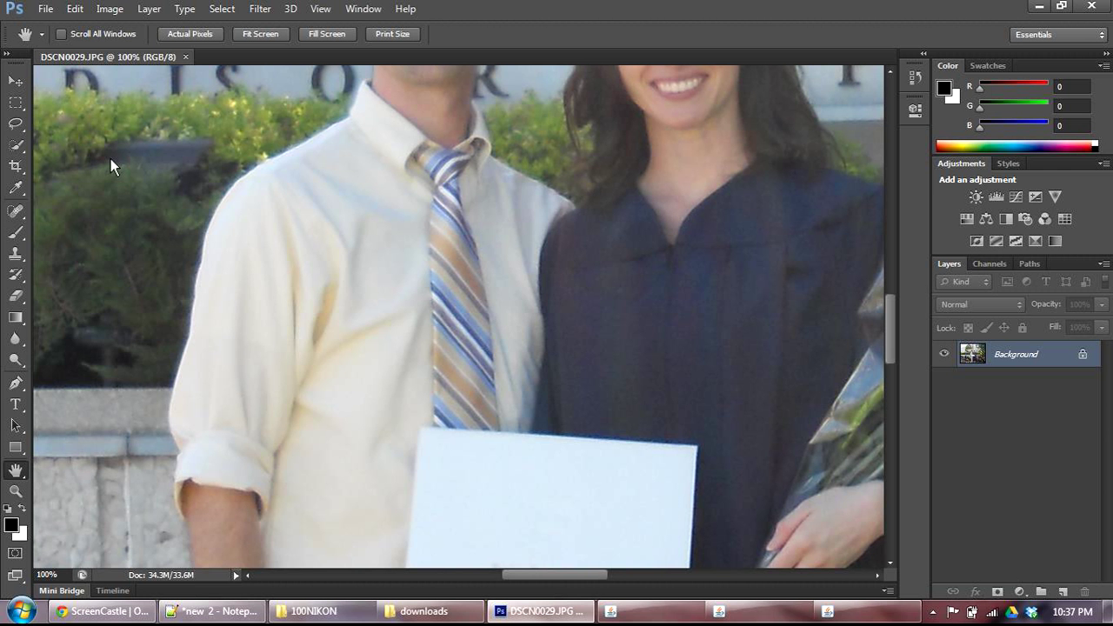
left_click_drag(112, 173, 567, 403)
left_click_drag(211, 192, 241, 204)
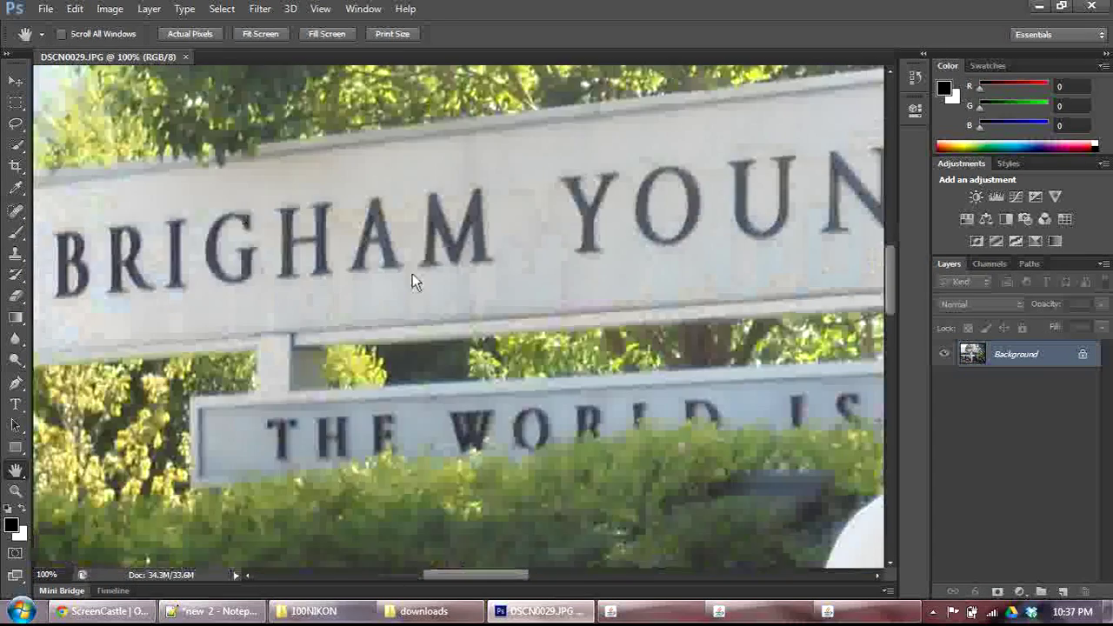
left_click_drag(638, 405, 188, 230)
left_click_drag(457, 245, 274, 261)
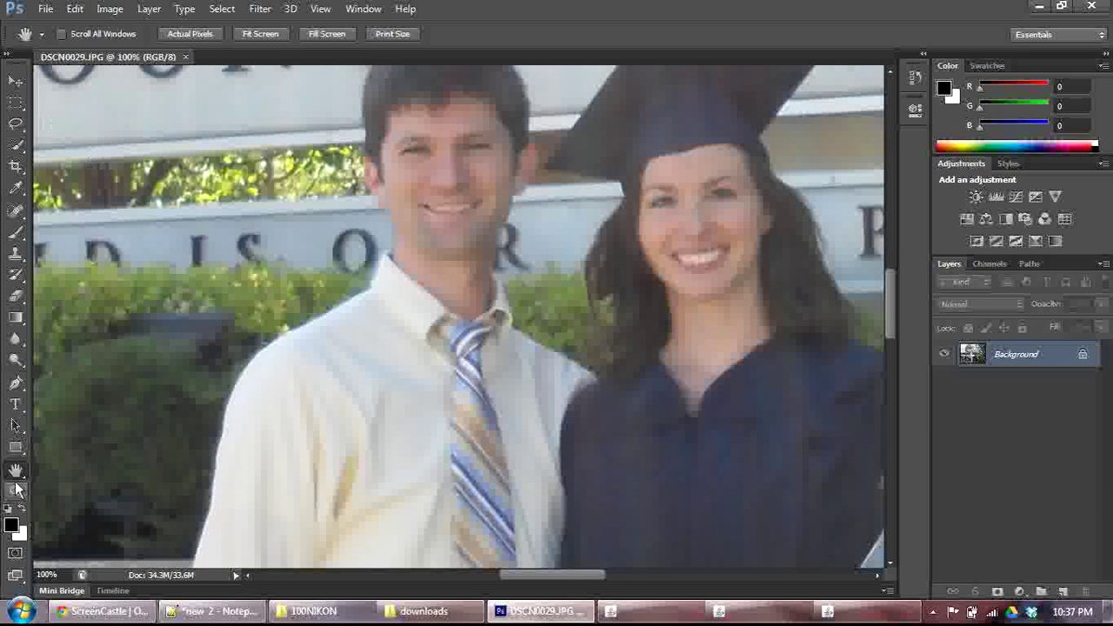
left_click(23, 87)
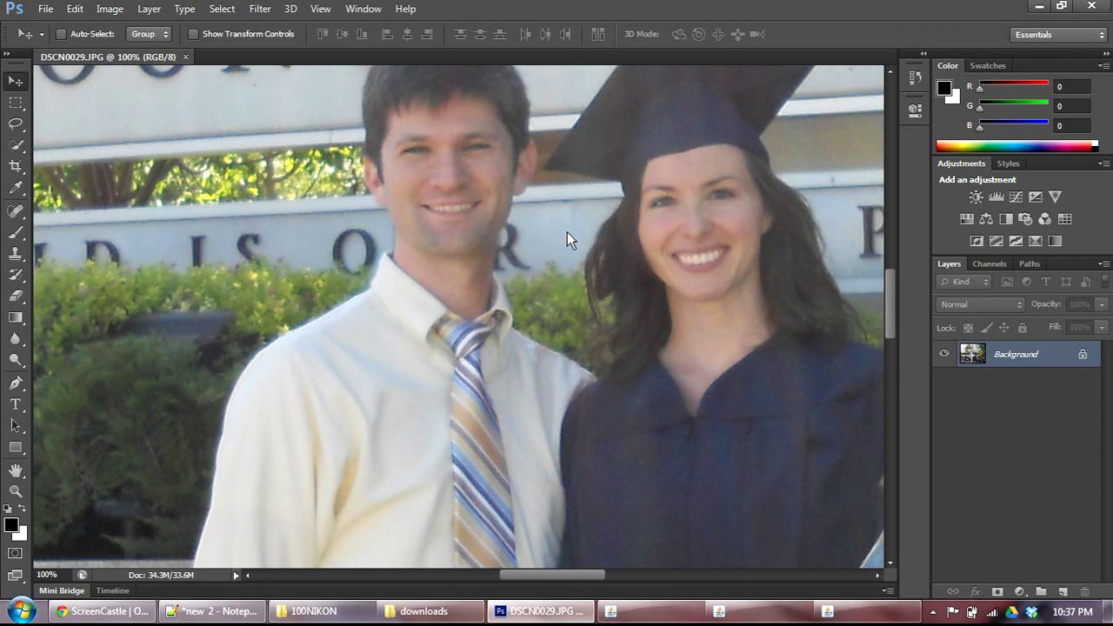
left_click_drag(567, 232, 513, 281)
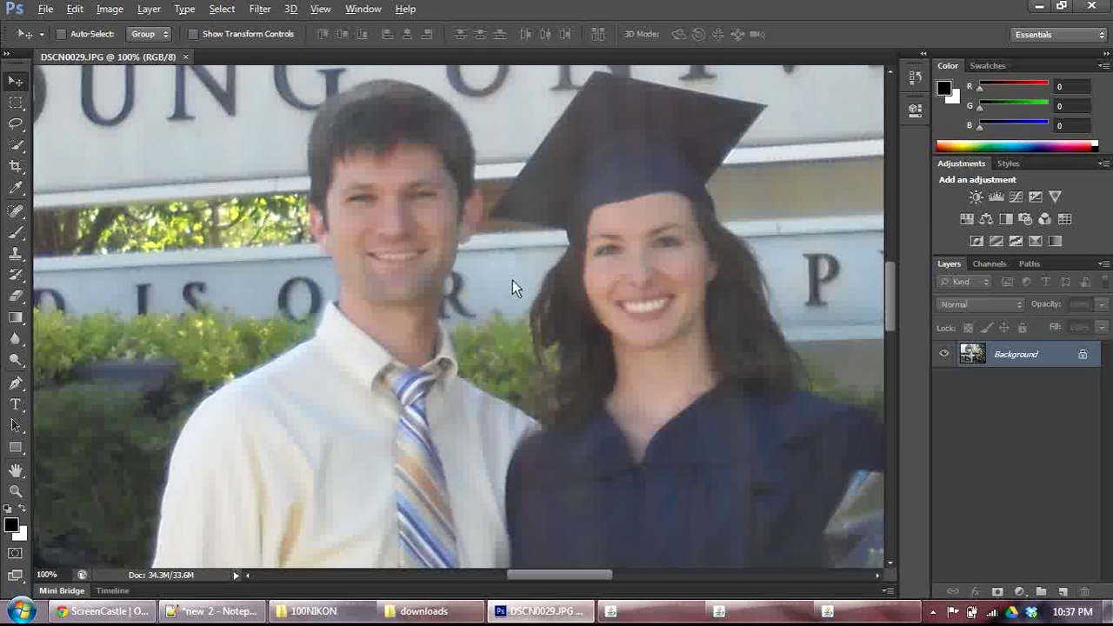
Zoom out to 16.7% with Alt and the mouse wheel so the whole photo fits the window
key("alt")
scroll(512, 280, "down", 2)
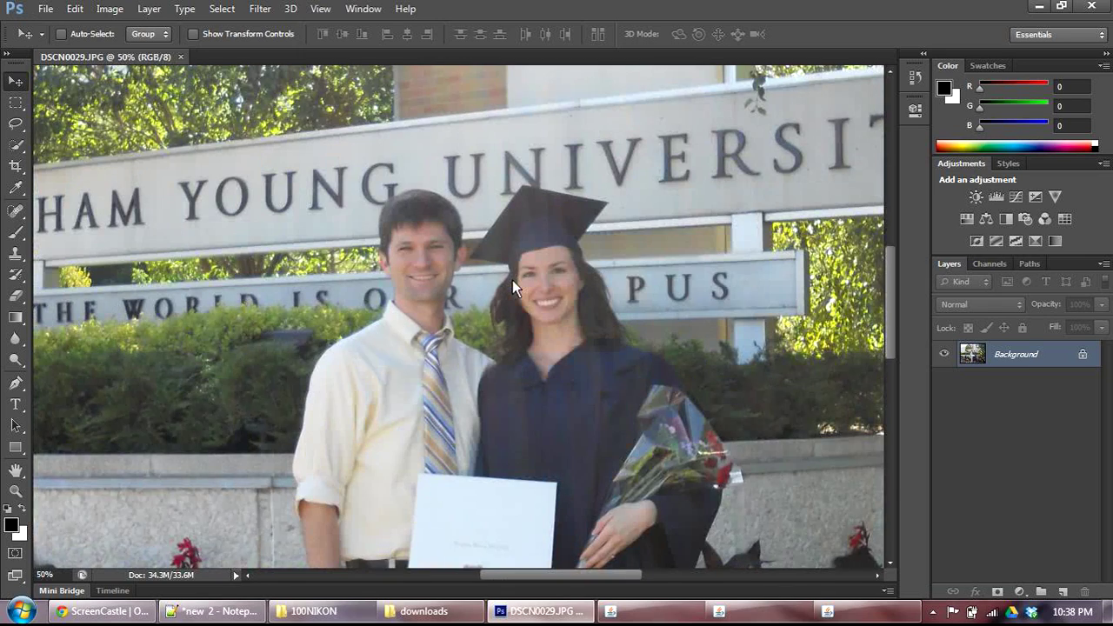
scroll(512, 280, "down", 3)
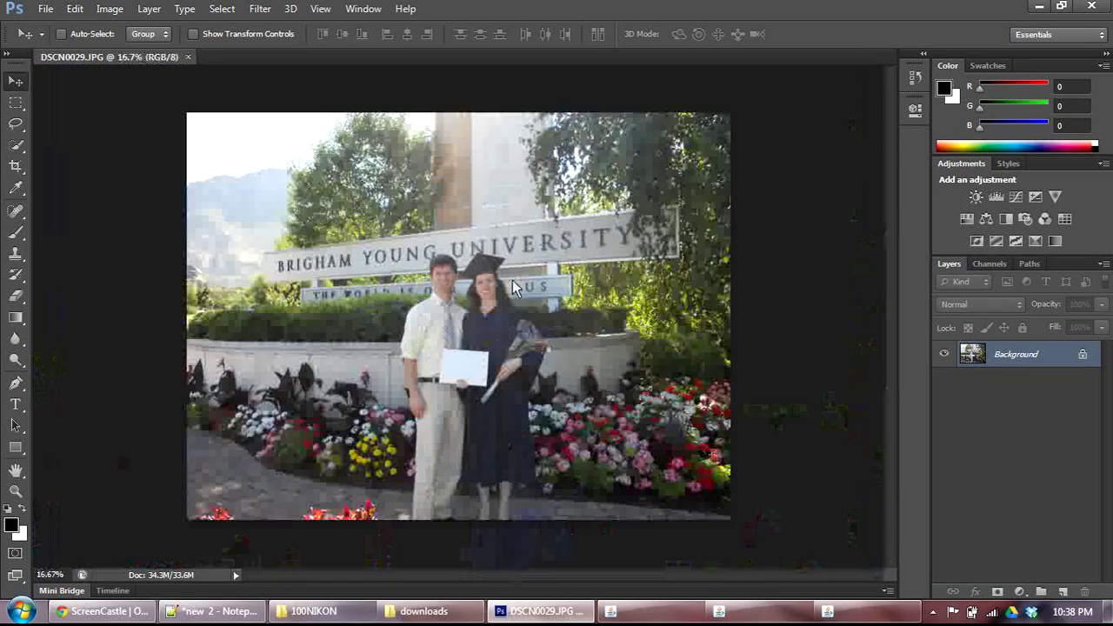
scroll(512, 281, "up", 1)
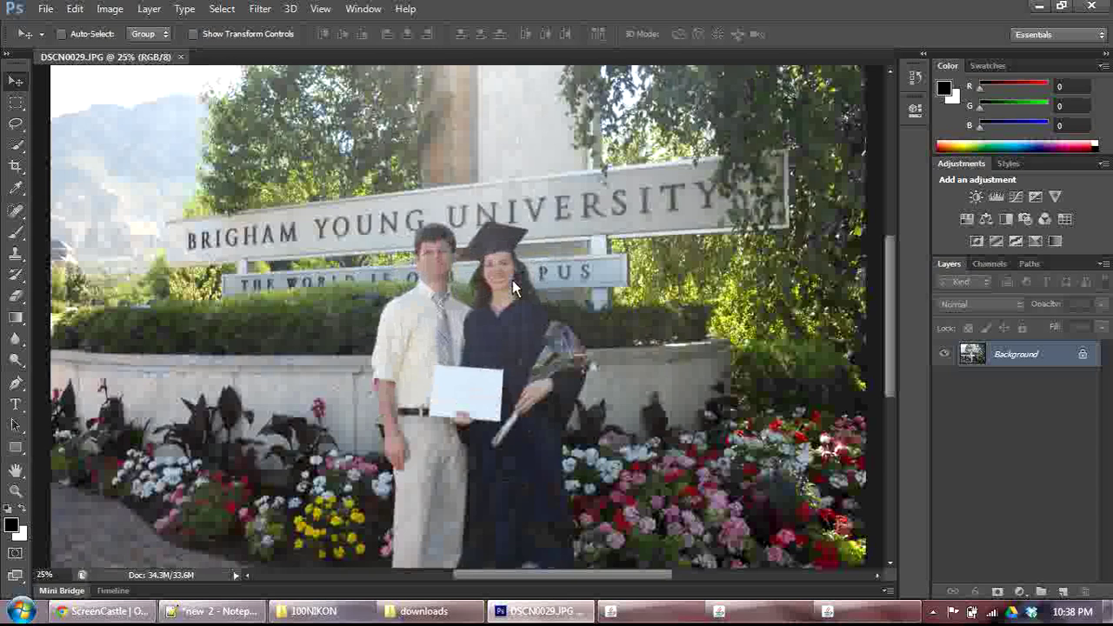
scroll(512, 280, "down", 1)
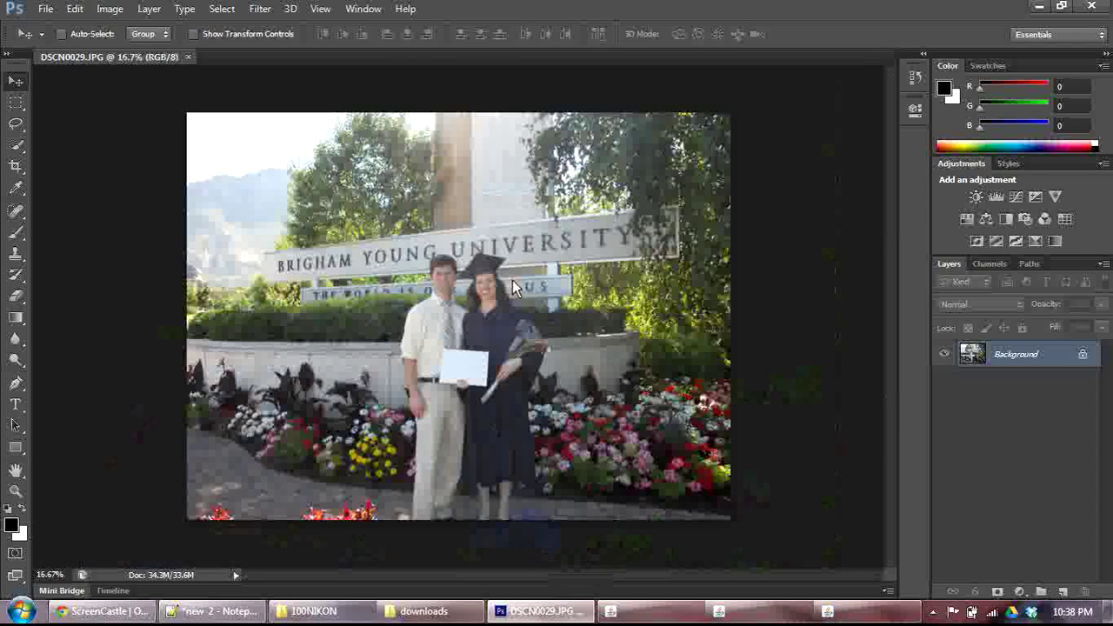
Draw a crop box around the couple, sign and flowers, then fine-tune its bottom-left corner and left edge
left_click(26, 170)
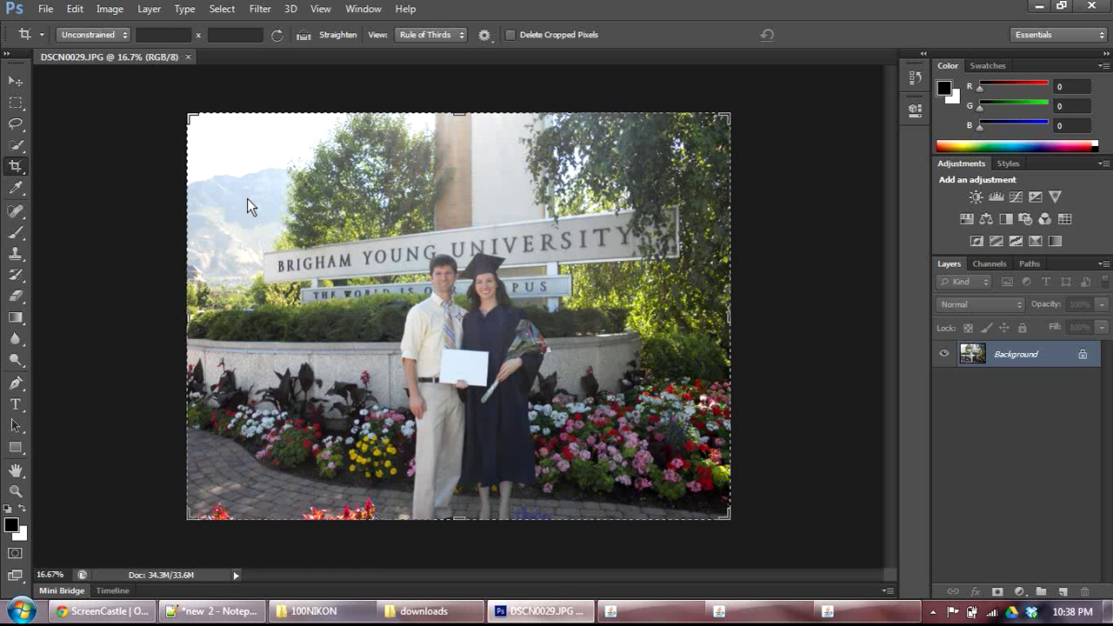
left_click_drag(247, 198, 688, 525)
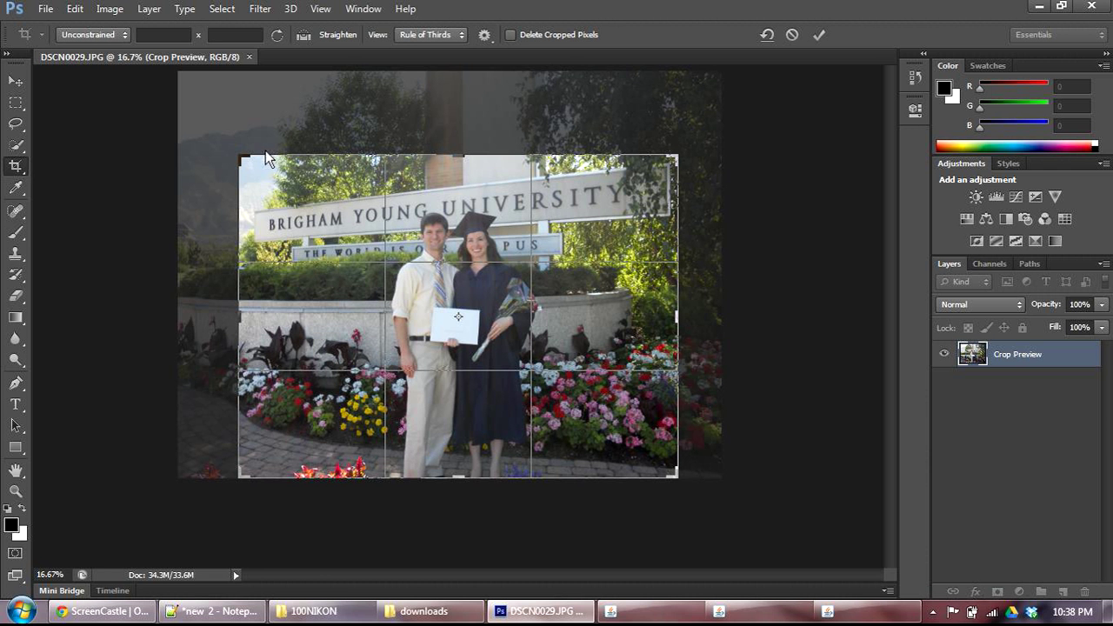
mouse_move(239, 482)
left_mouse_down()
mouse_move(222, 396)
mouse_move(264, 437)
mouse_move(277, 482)
mouse_move(106, 417)
mouse_move(241, 422)
mouse_move(293, 411)
mouse_move(208, 431)
mouse_move(234, 465)
mouse_move(230, 482)
mouse_move(231, 448)
mouse_move(232, 495)
mouse_move(243, 477)
left_mouse_up()
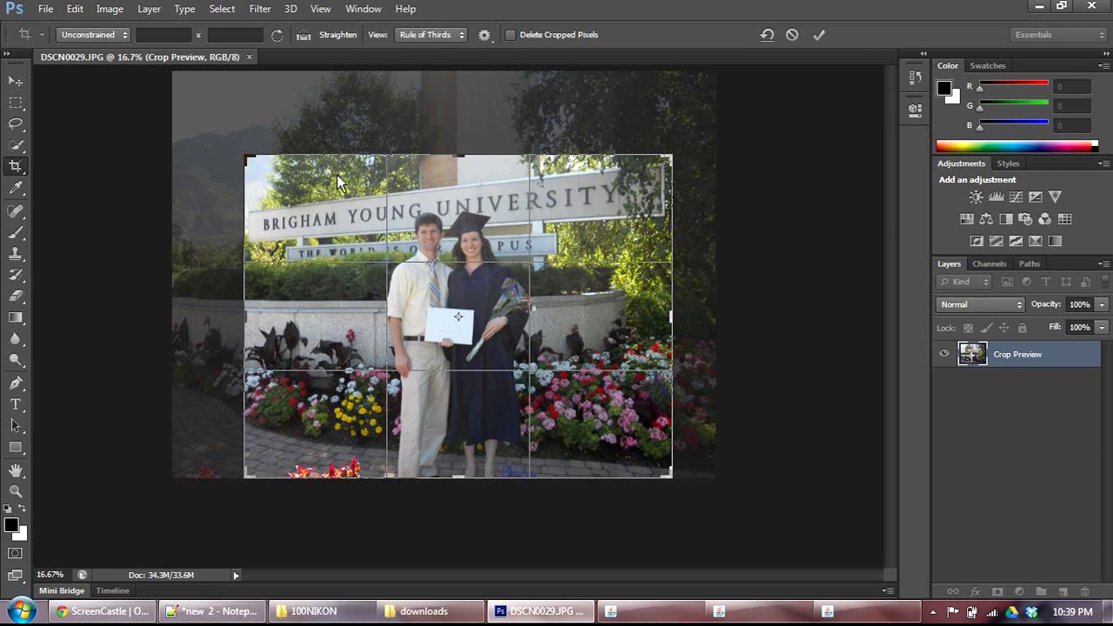
left_click_drag(247, 330, 243, 322)
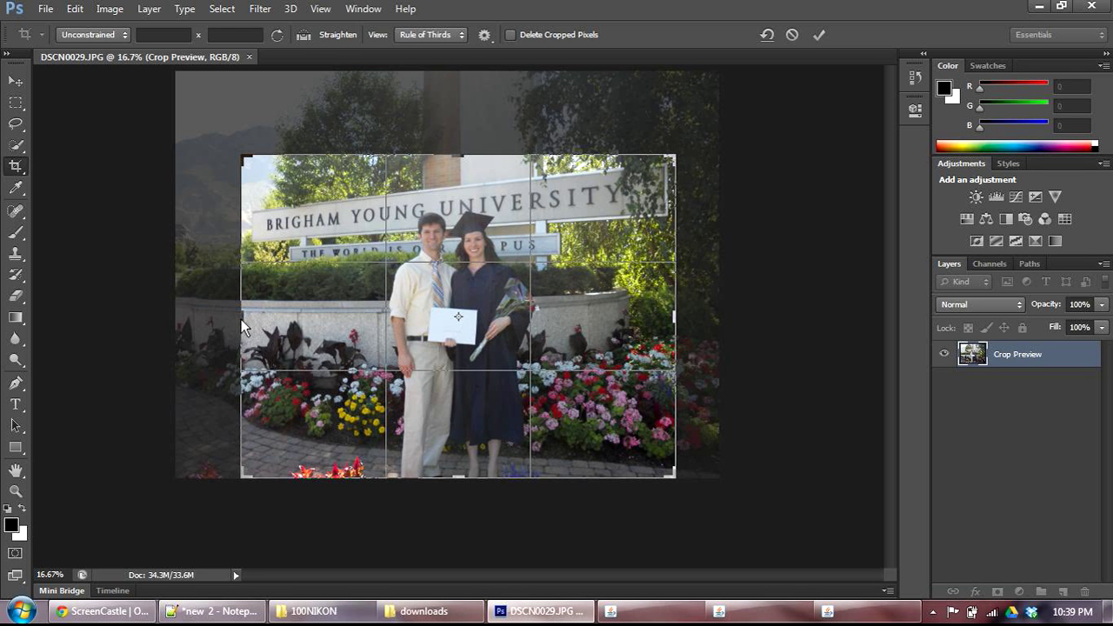
mouse_move(242, 320)
left_mouse_down()
mouse_move(246, 337)
mouse_move(244, 326)
left_mouse_up()
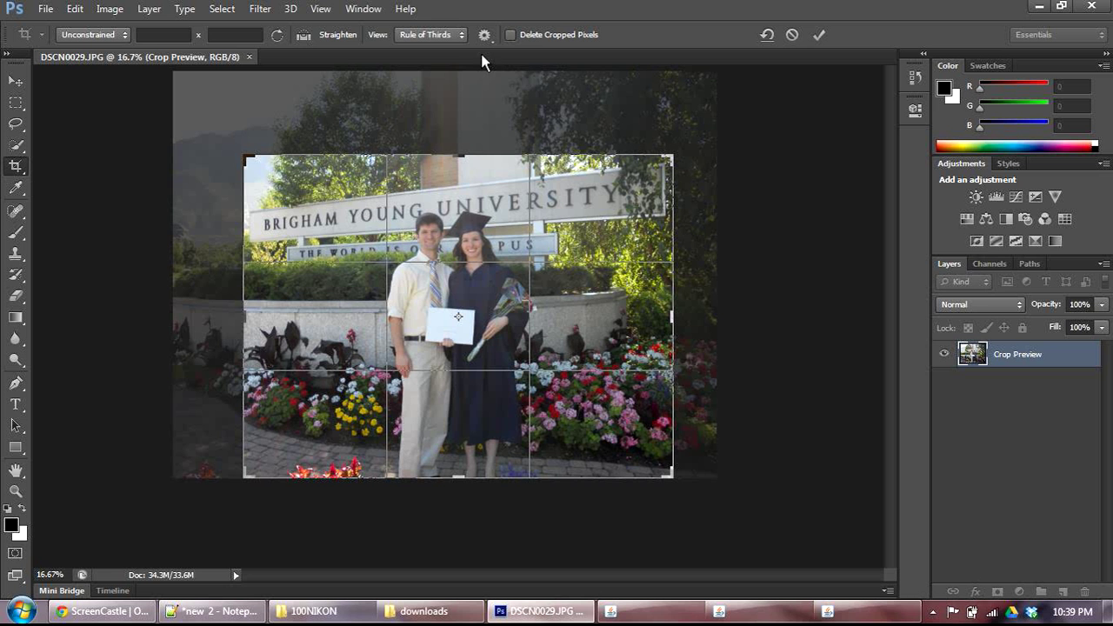
Try the Grid, Diagonal, Triangle, Golden Ratio and Golden Spiral crop overlays, ending on Rule of Thirds
left_click(461, 38)
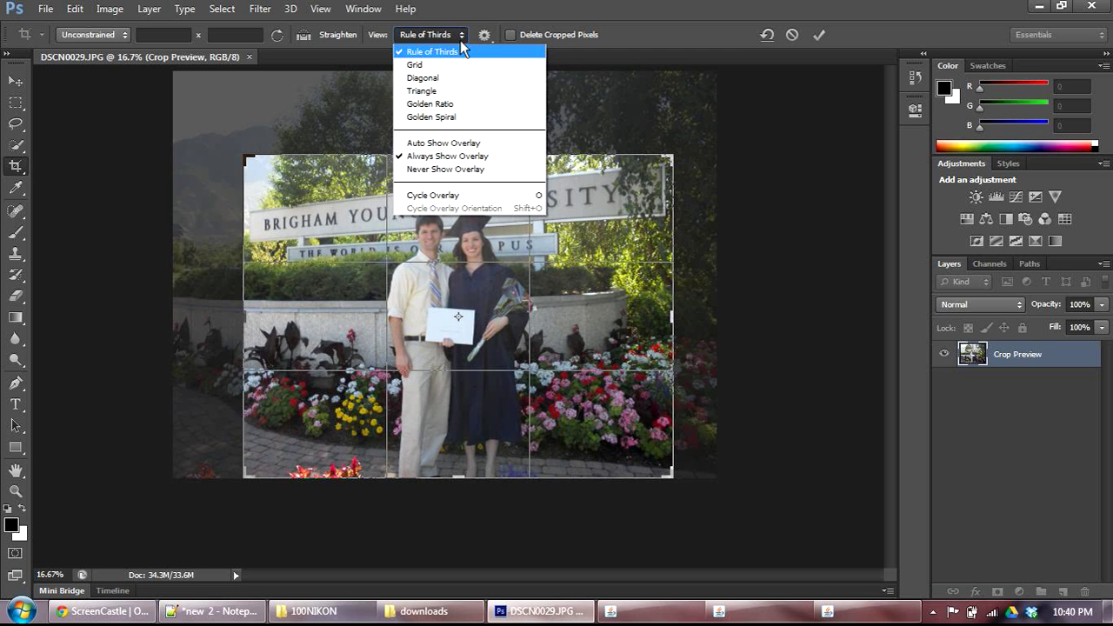
left_click(433, 63)
left_click(443, 41)
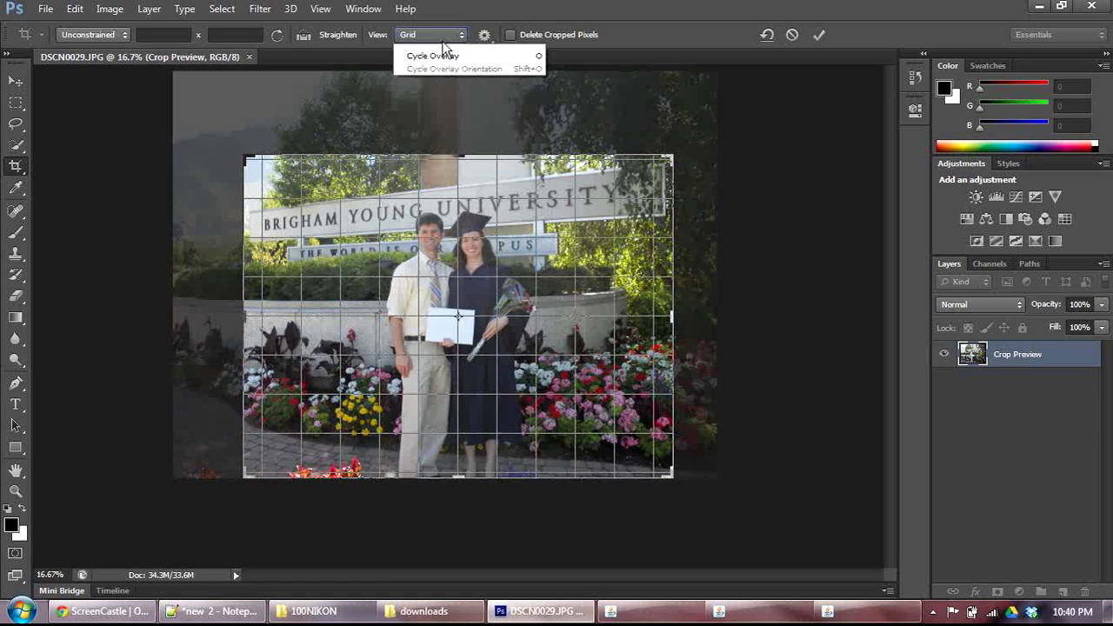
left_click(438, 77)
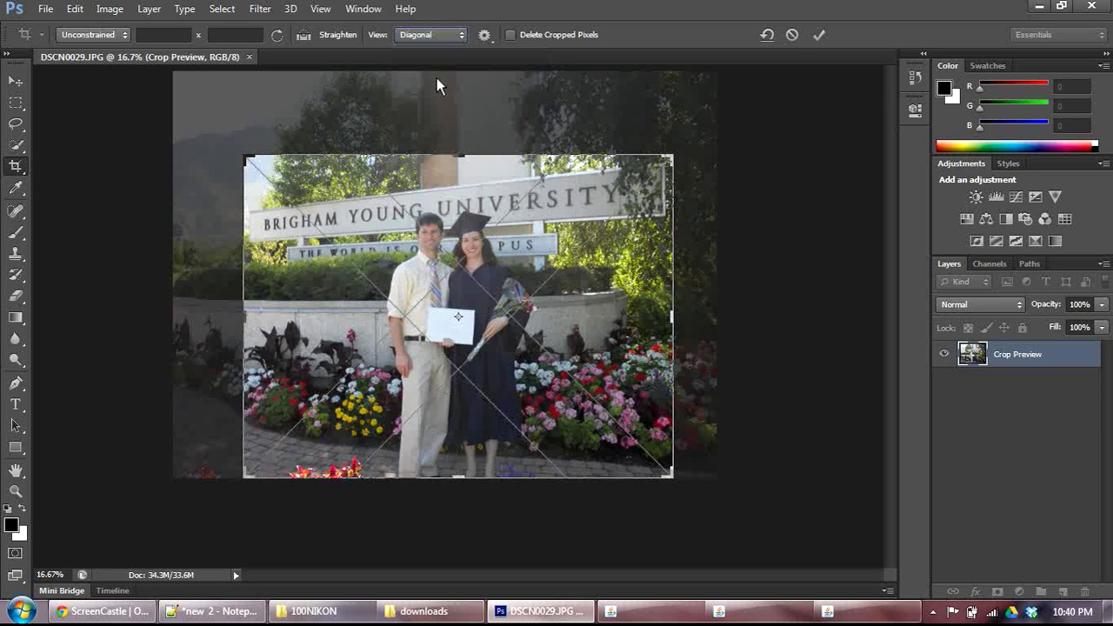
left_click(448, 37)
left_click(441, 90)
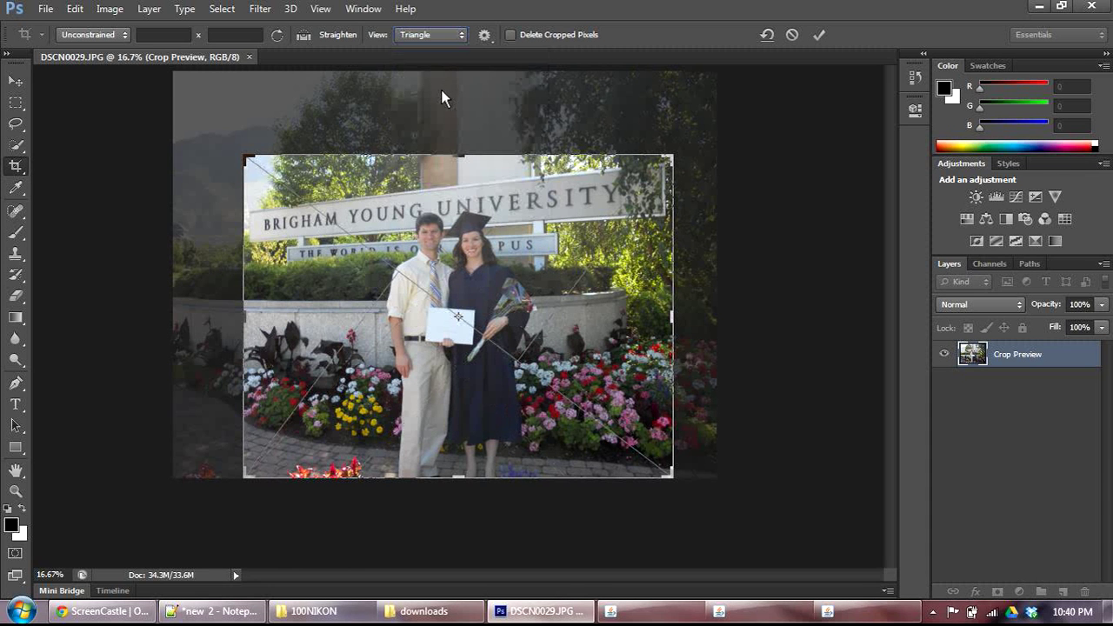
left_click(448, 37)
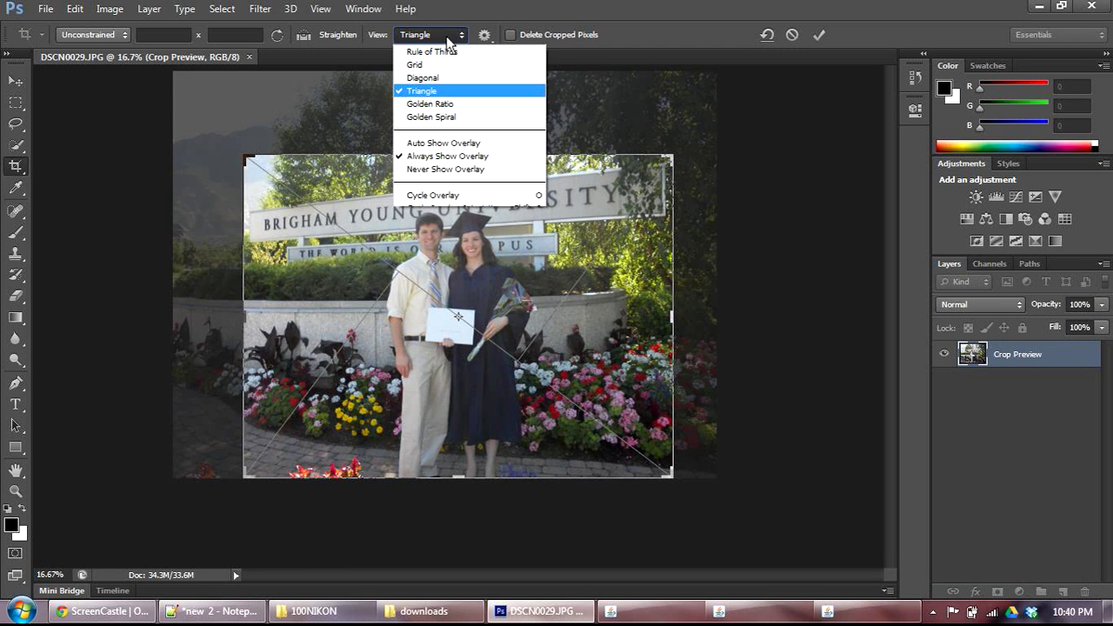
left_click(440, 103)
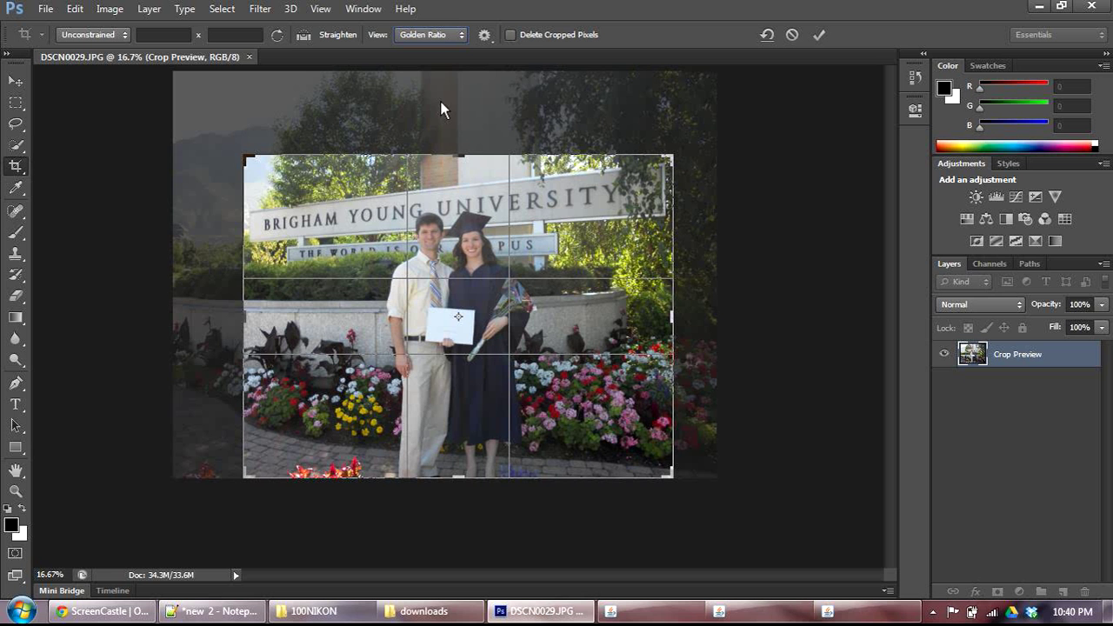
left_click(443, 35)
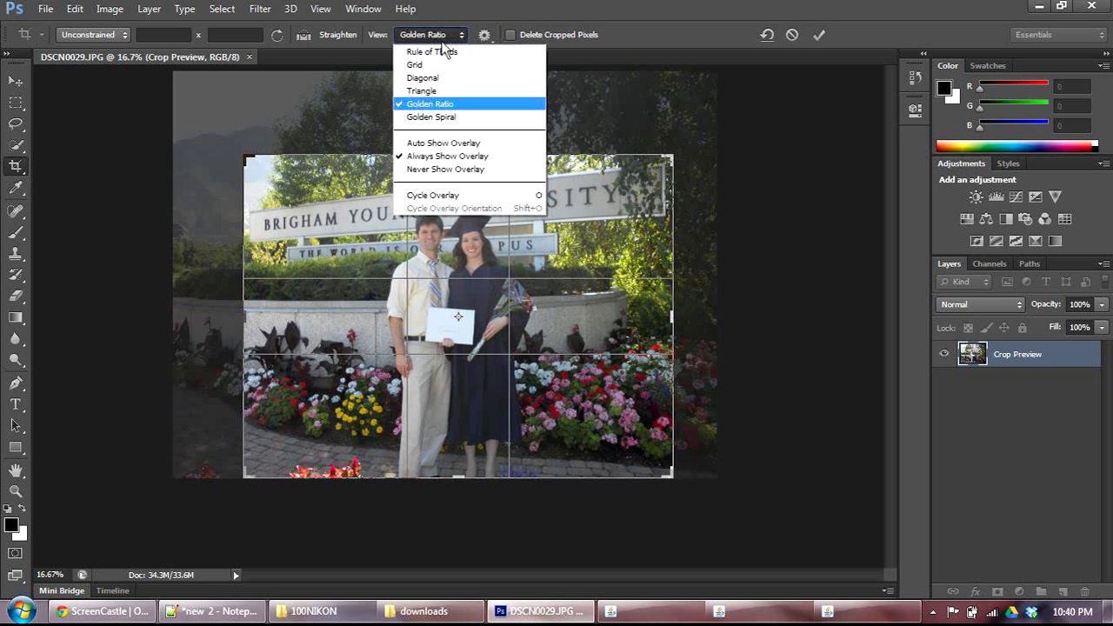
left_click(433, 117)
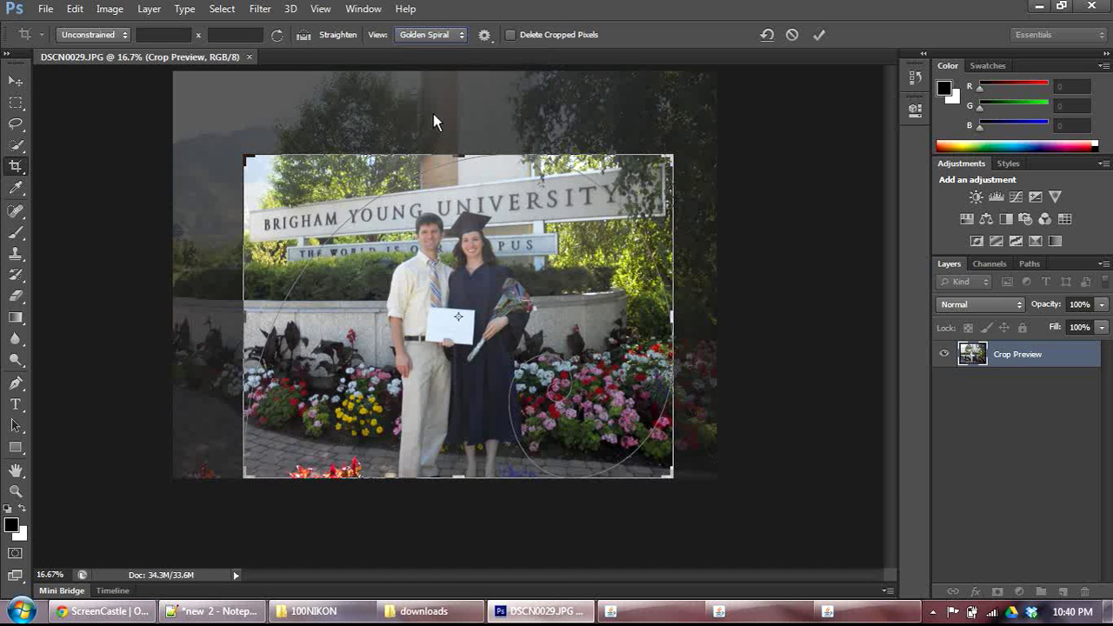
left_click(441, 38)
left_click(441, 48)
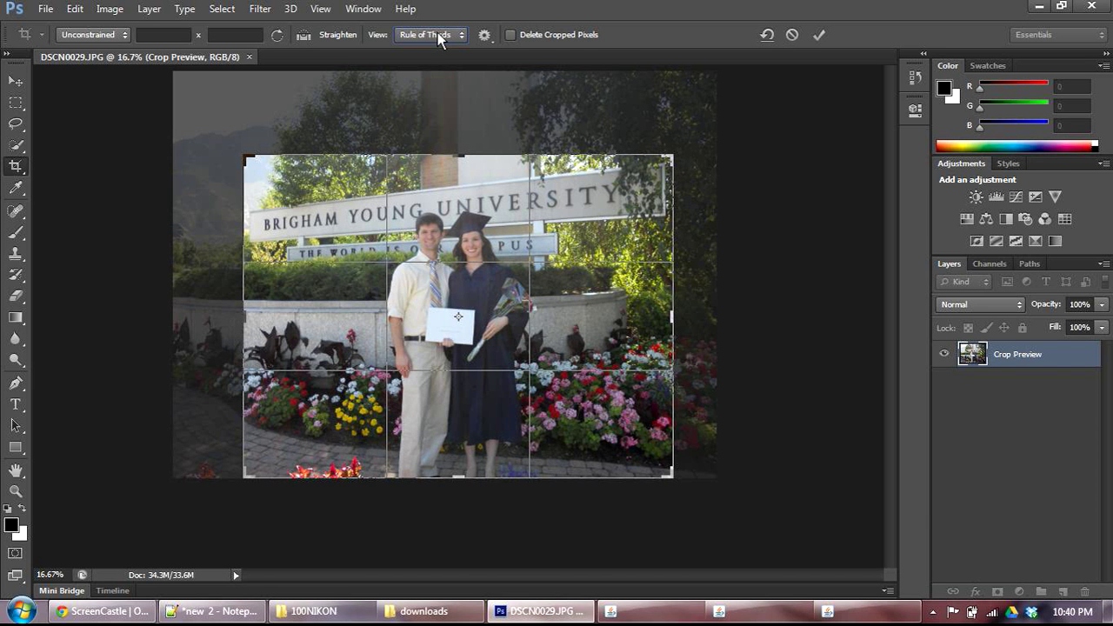
left_click(511, 35)
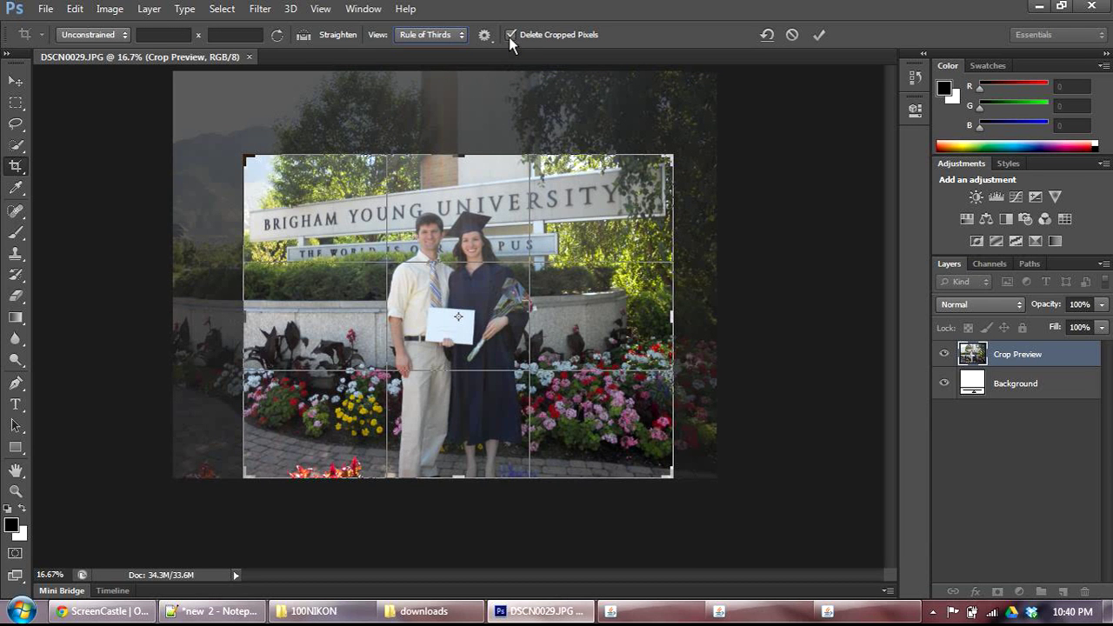
left_click(510, 34)
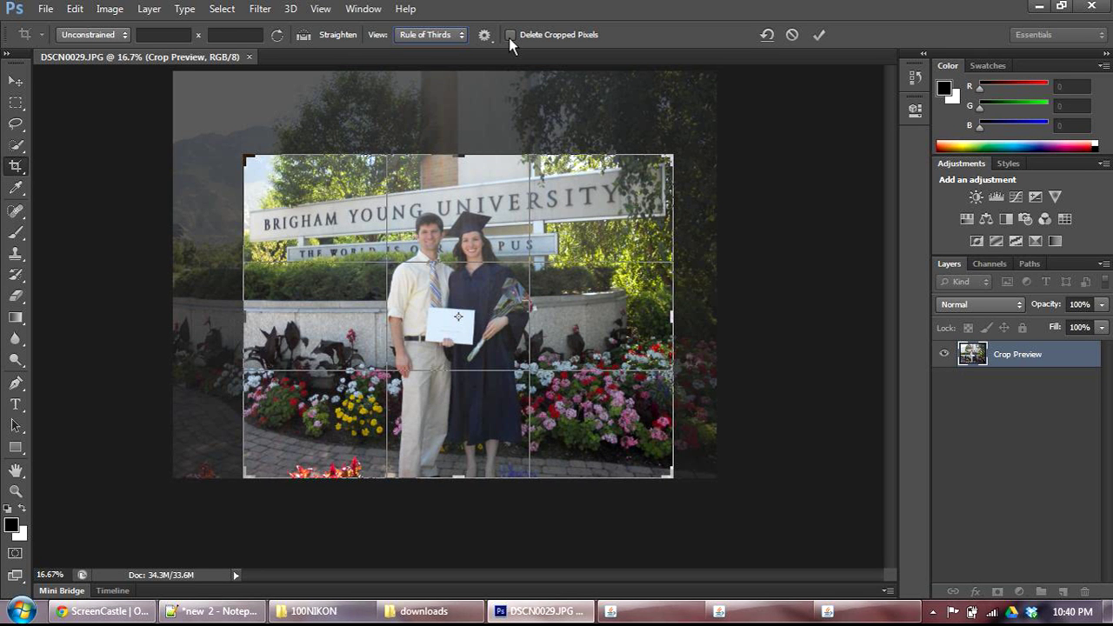
left_click(510, 37)
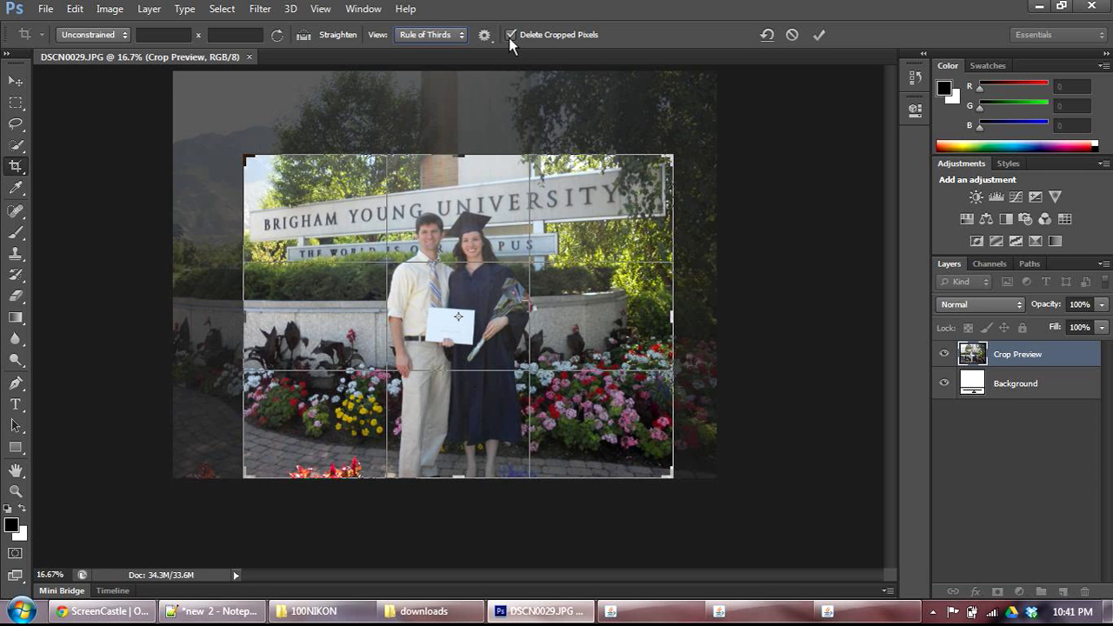
left_click(510, 36)
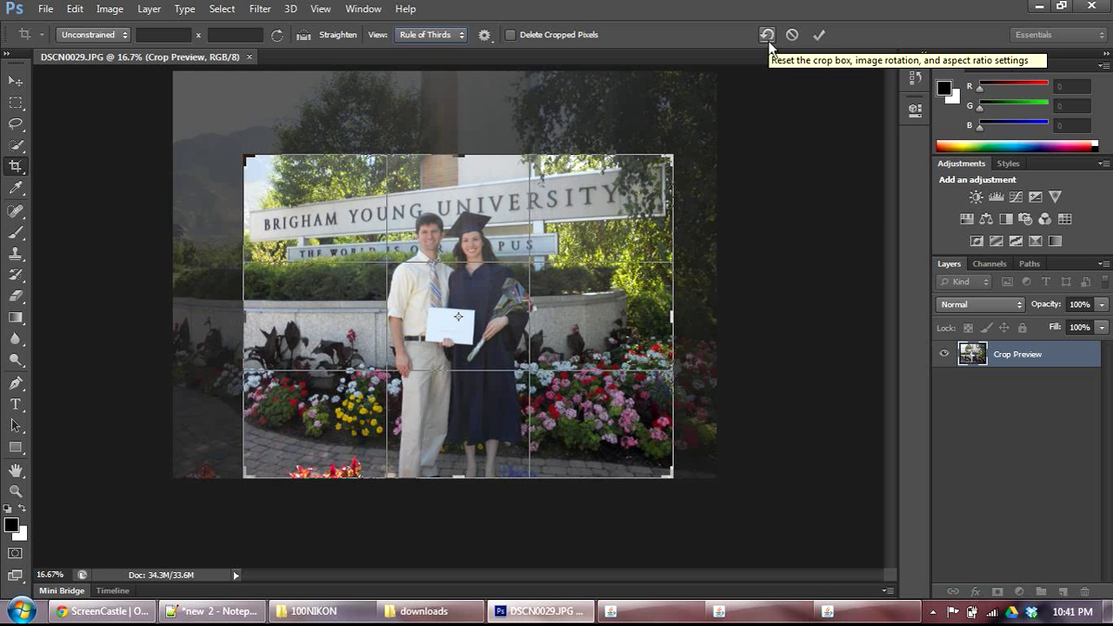
Commit the crop, then try moving Layer 0 and undo the move
left_click(821, 41)
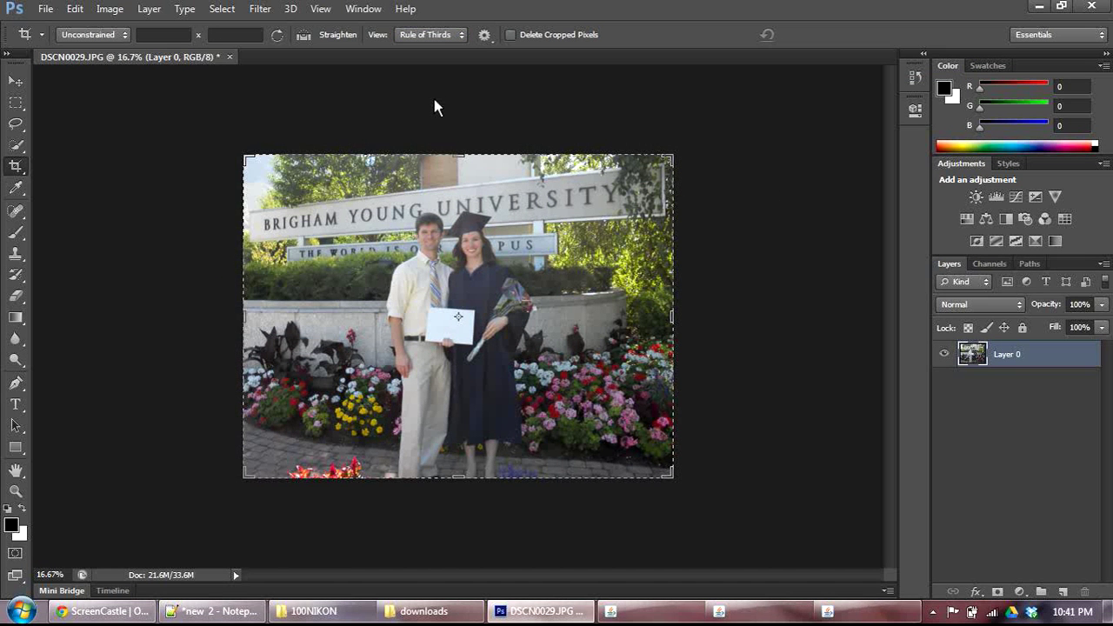
left_click(15, 84)
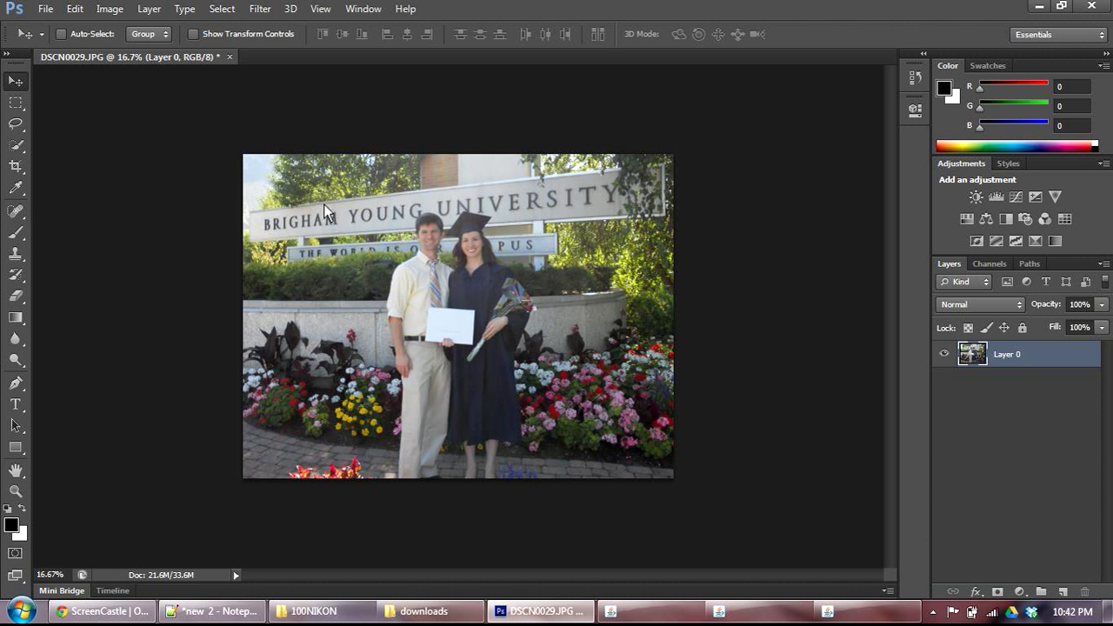
mouse_move(324, 203)
left_mouse_down()
mouse_move(436, 280)
mouse_move(200, 255)
mouse_move(289, 265)
mouse_move(427, 406)
mouse_move(491, 368)
mouse_move(354, 322)
mouse_move(335, 216)
left_mouse_up()
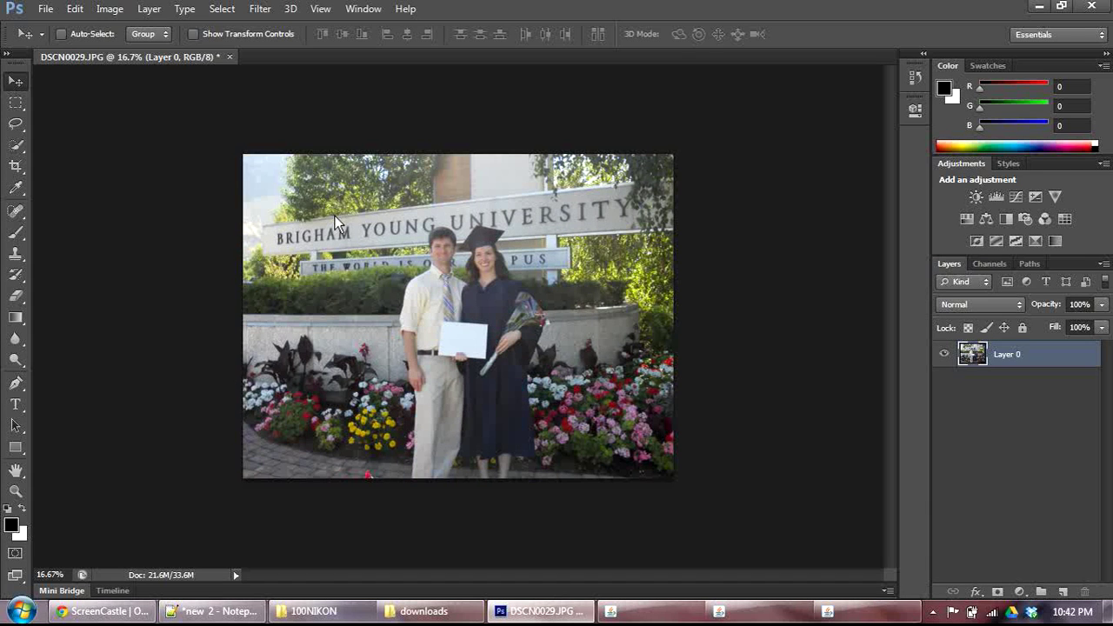
left_click(77, 12)
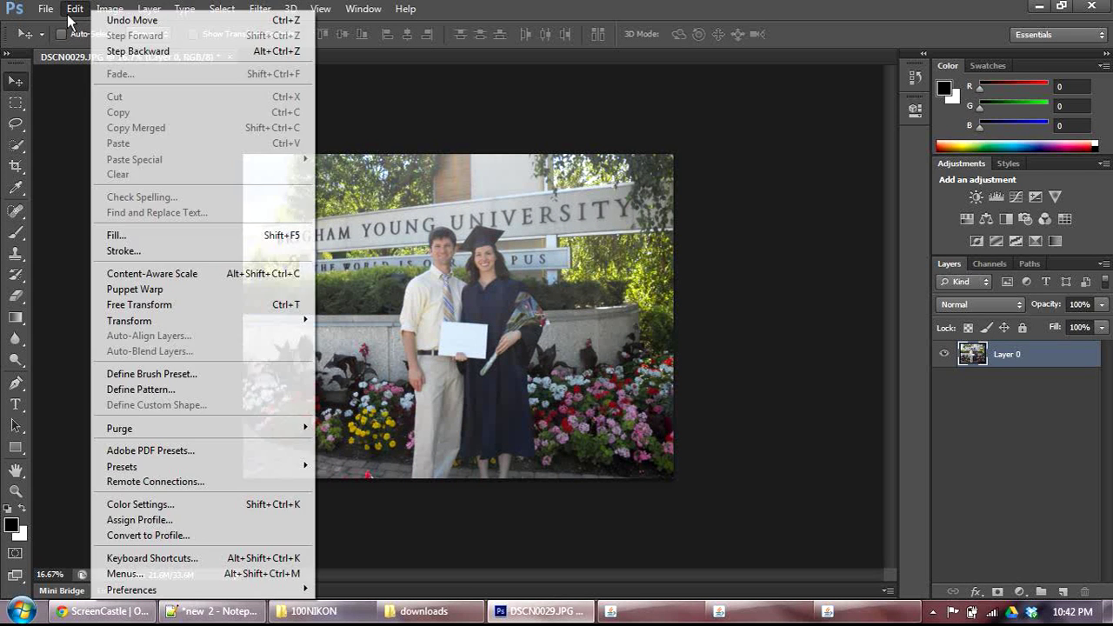
left_click(112, 22)
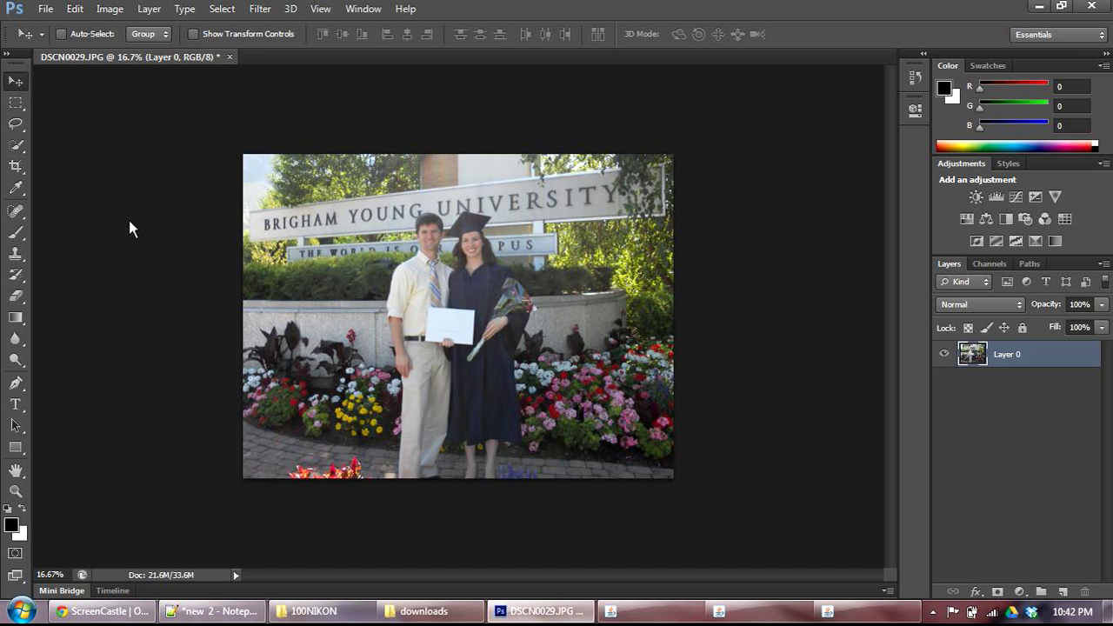
Draw a new crop box over the man and sign, set Original Ratio, and save it as a 410 x 309 preset
key("c")
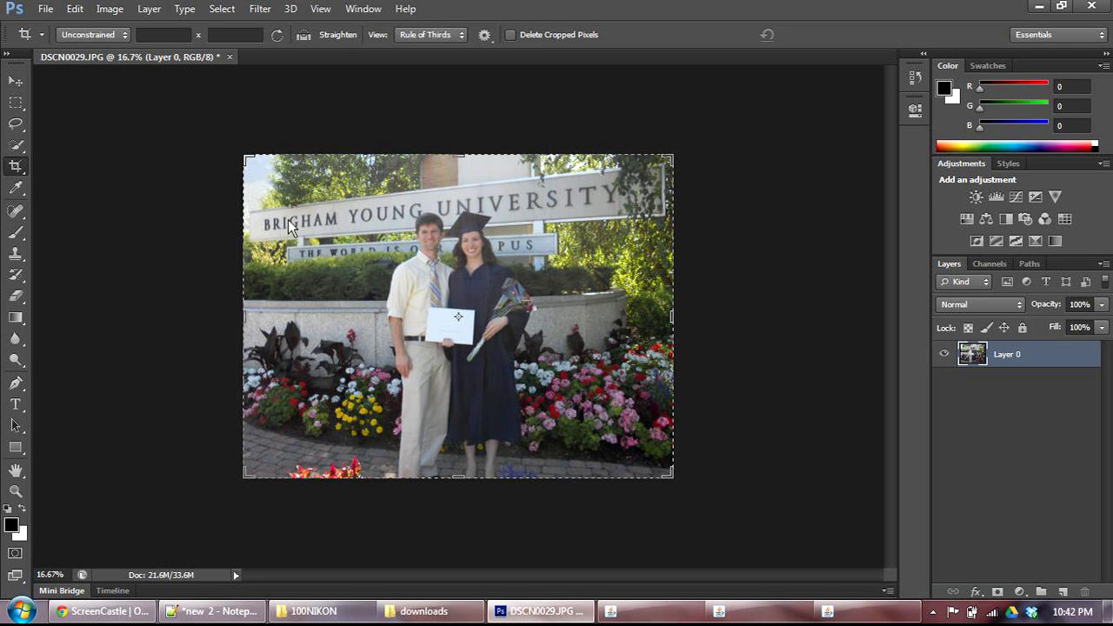
left_click_drag(288, 220, 419, 304)
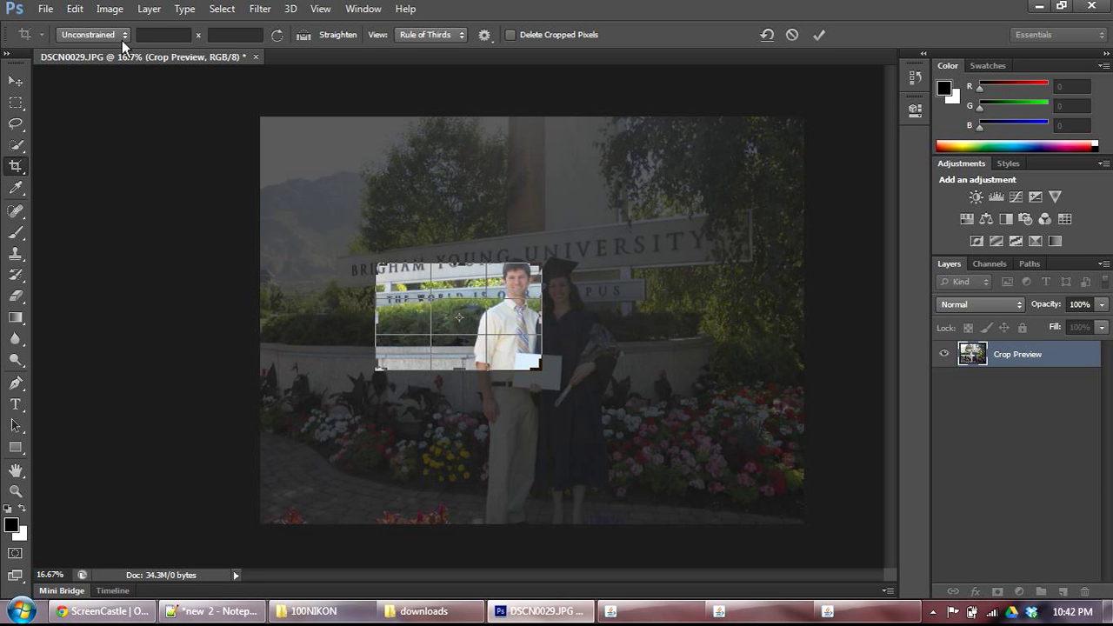
left_click(121, 40)
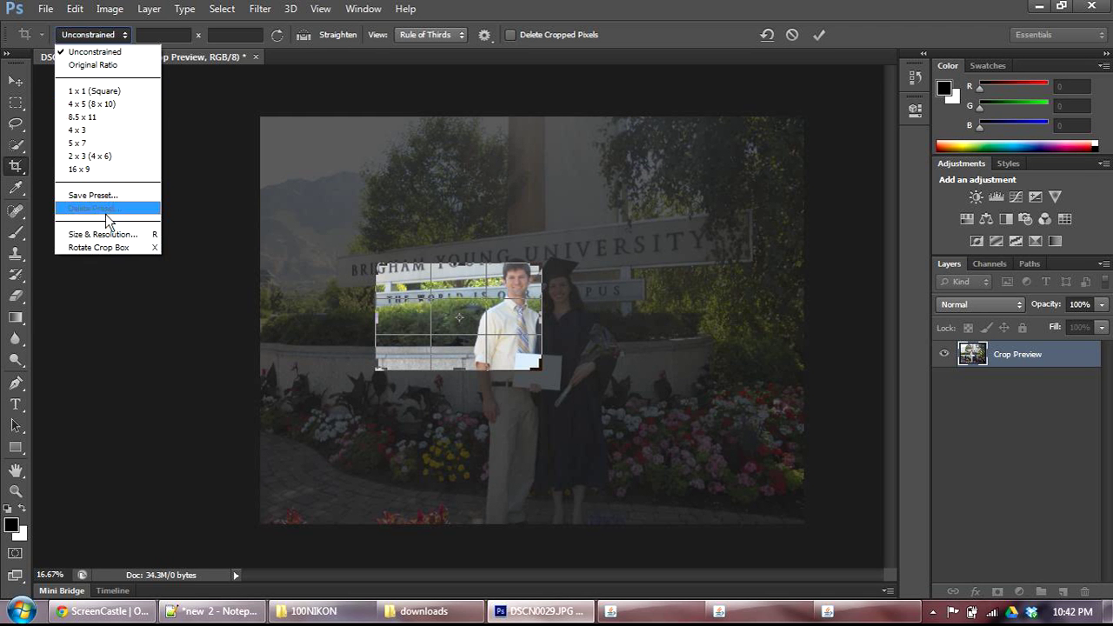
left_click(123, 65)
left_click(126, 36)
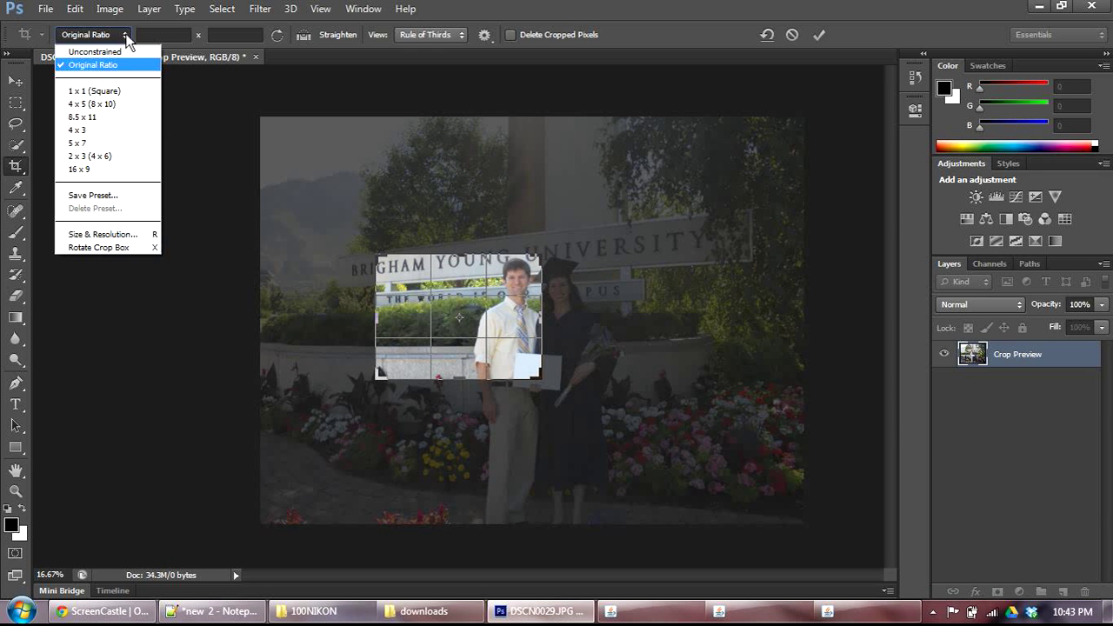
left_click(127, 196)
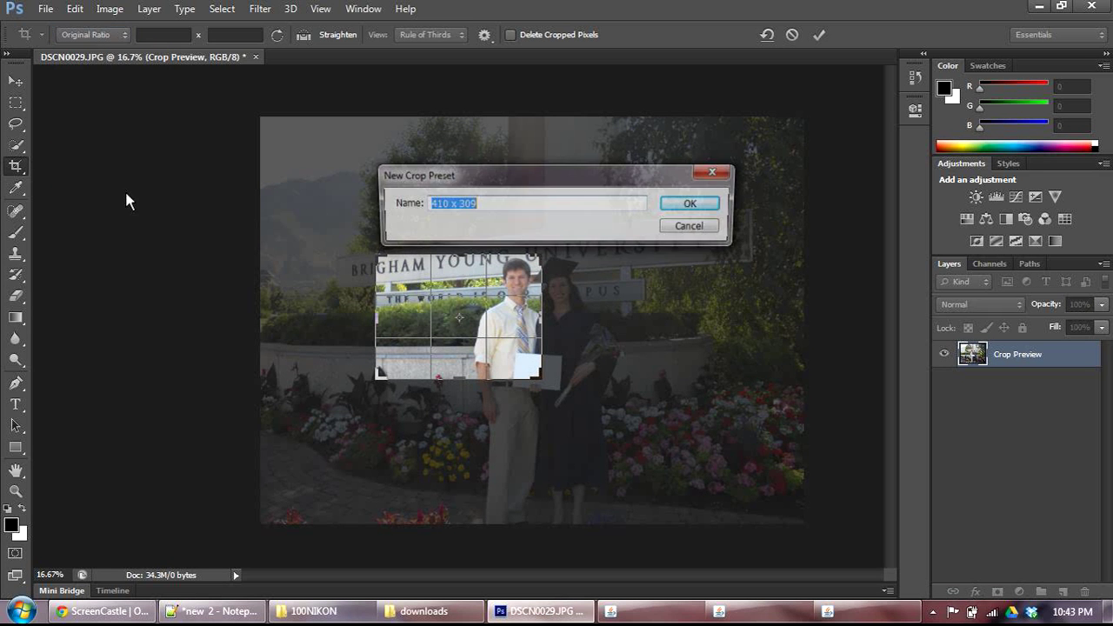
left_click(693, 207)
Apply the 410 x 309 preset and enlarge the box, cancel a duplicate preset save, then switch to Unconstrained
left_click(123, 35)
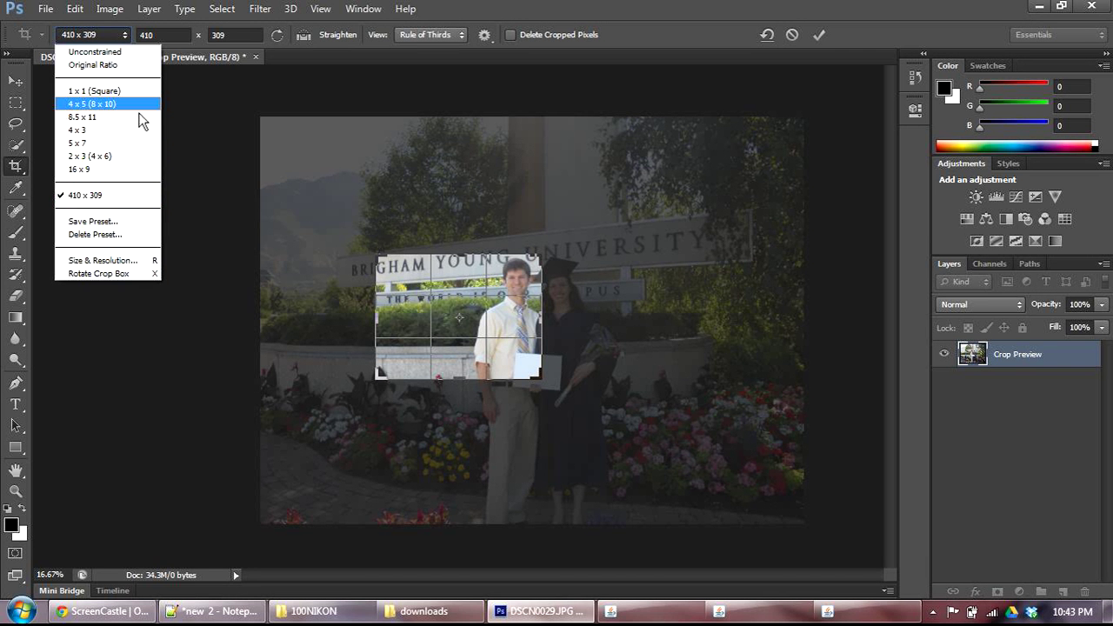
left_click(245, 180)
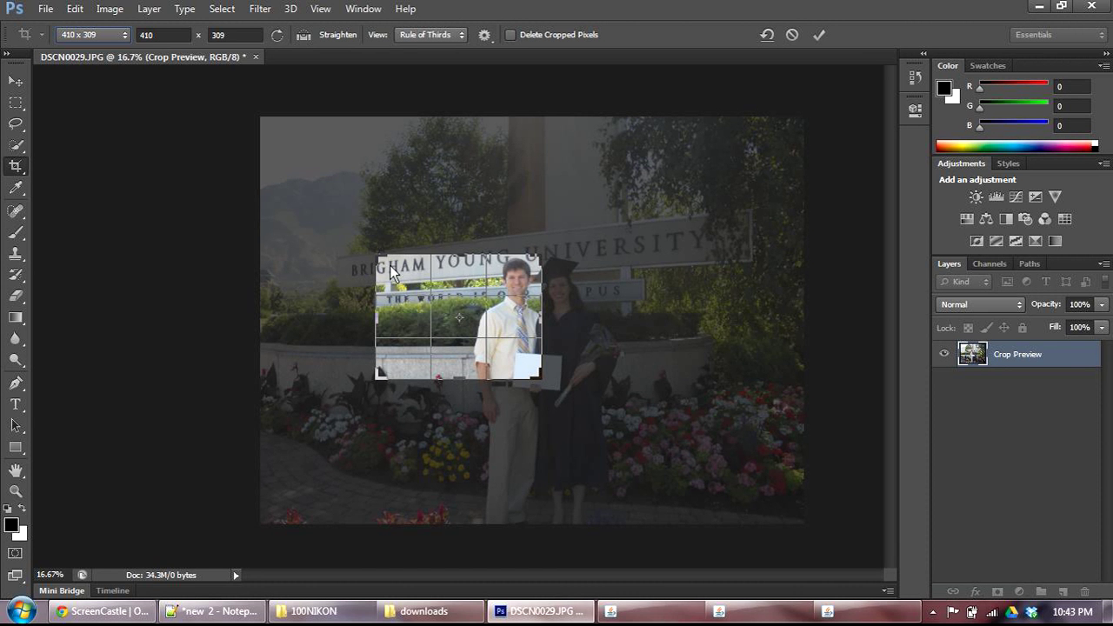
left_click_drag(379, 257, 359, 236)
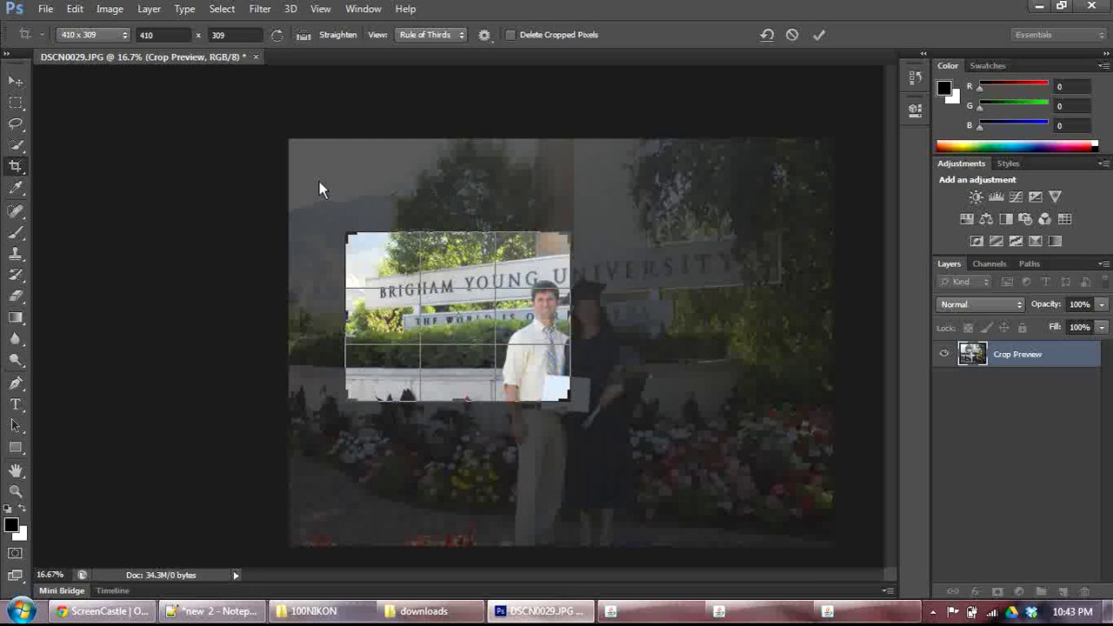
left_click(122, 35)
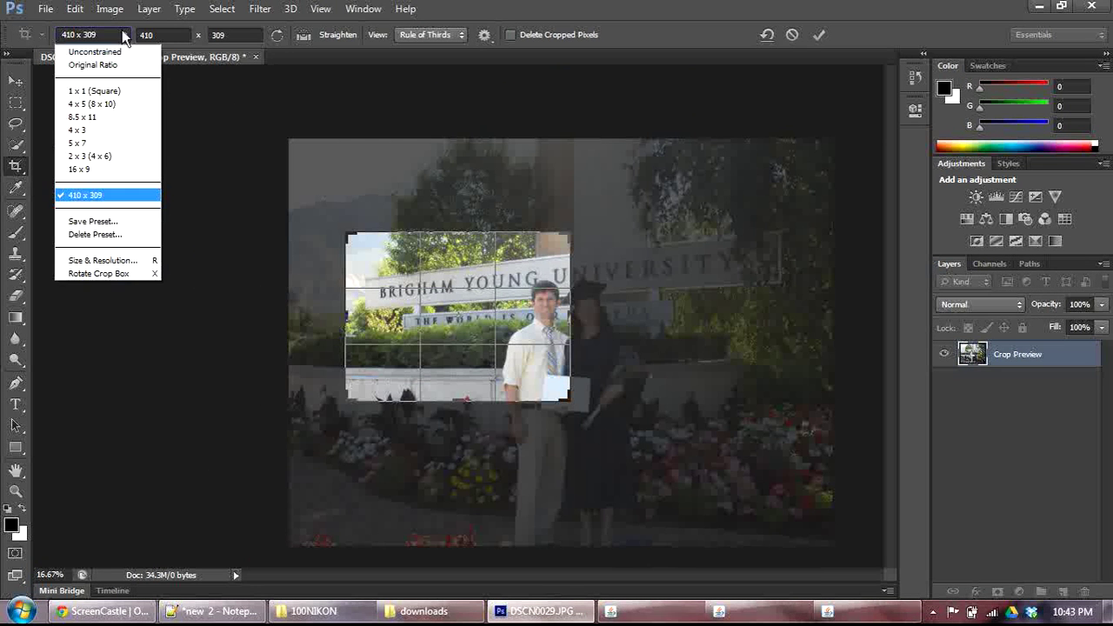
left_click(93, 222)
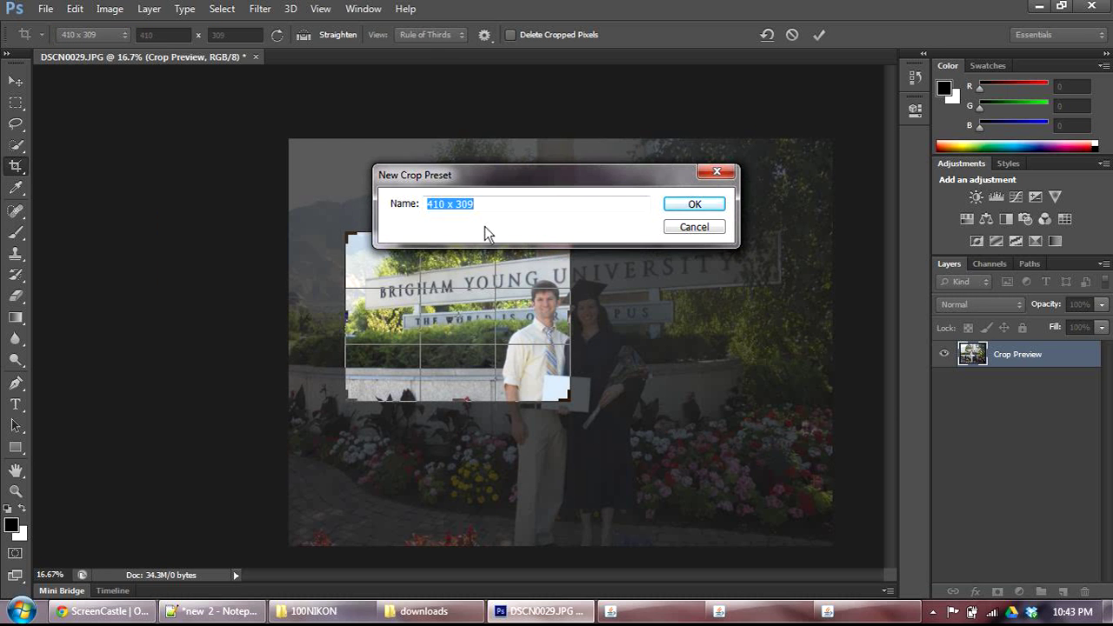
left_click(678, 216)
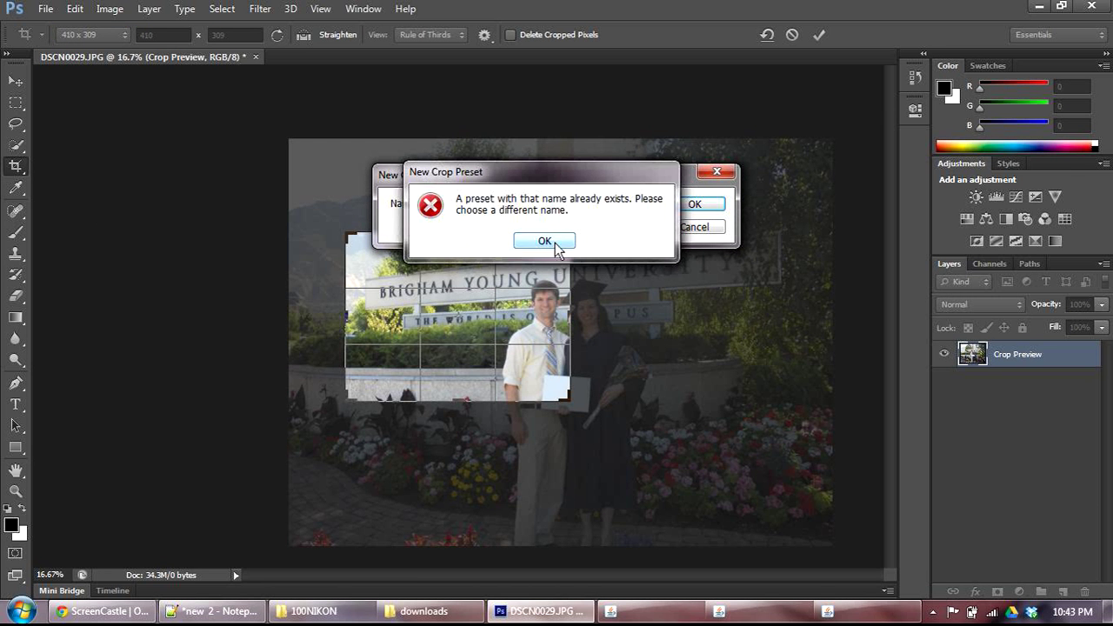
left_click(549, 239)
left_click(693, 227)
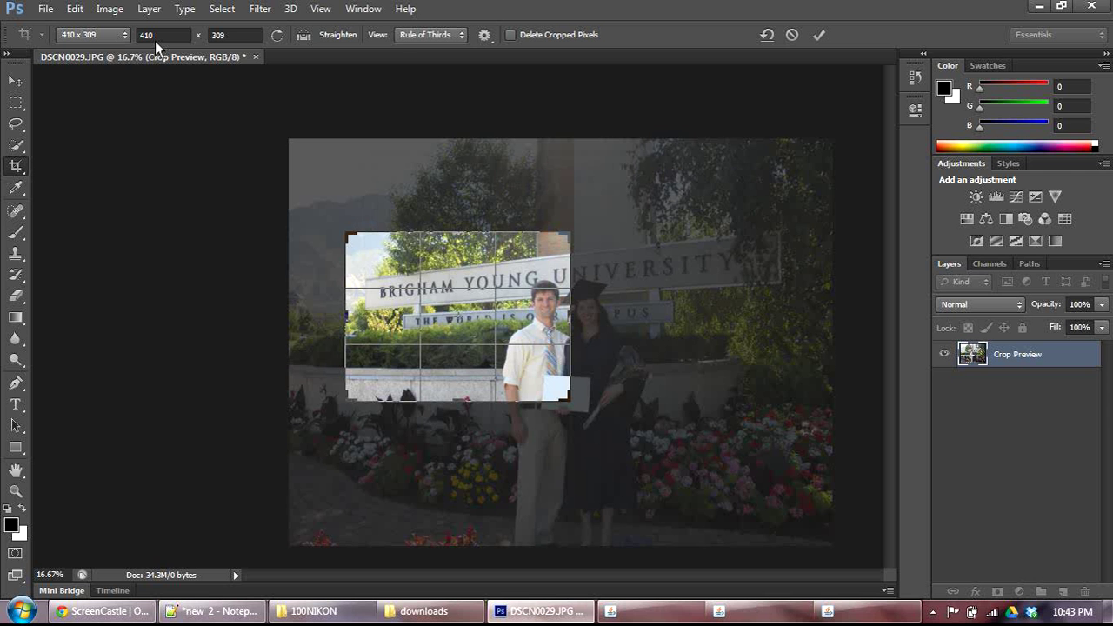
left_click(122, 35)
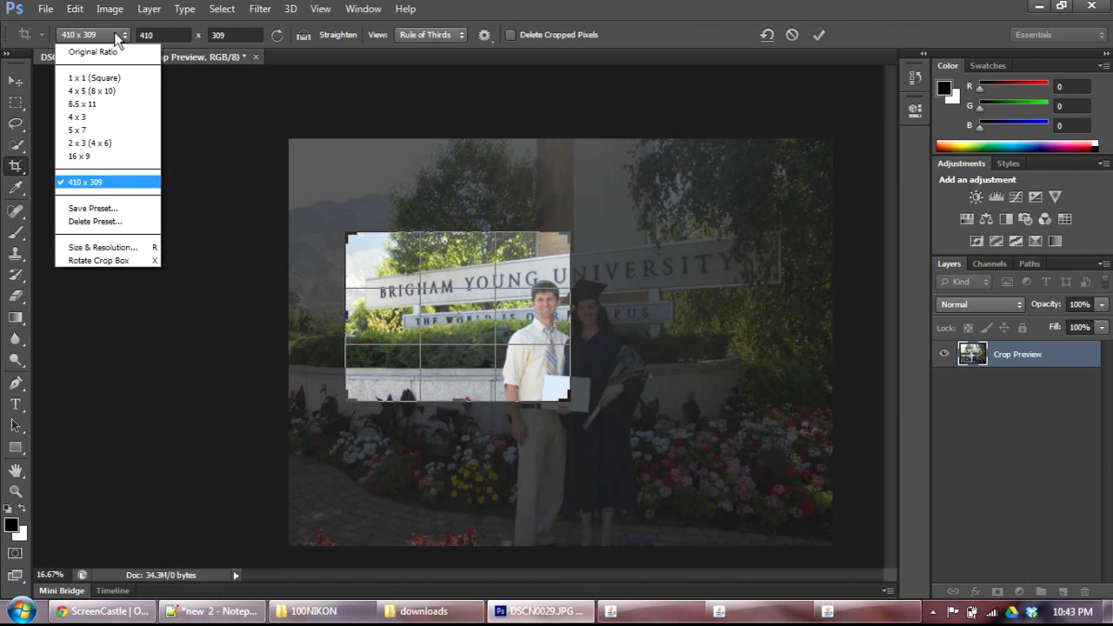
left_click(107, 48)
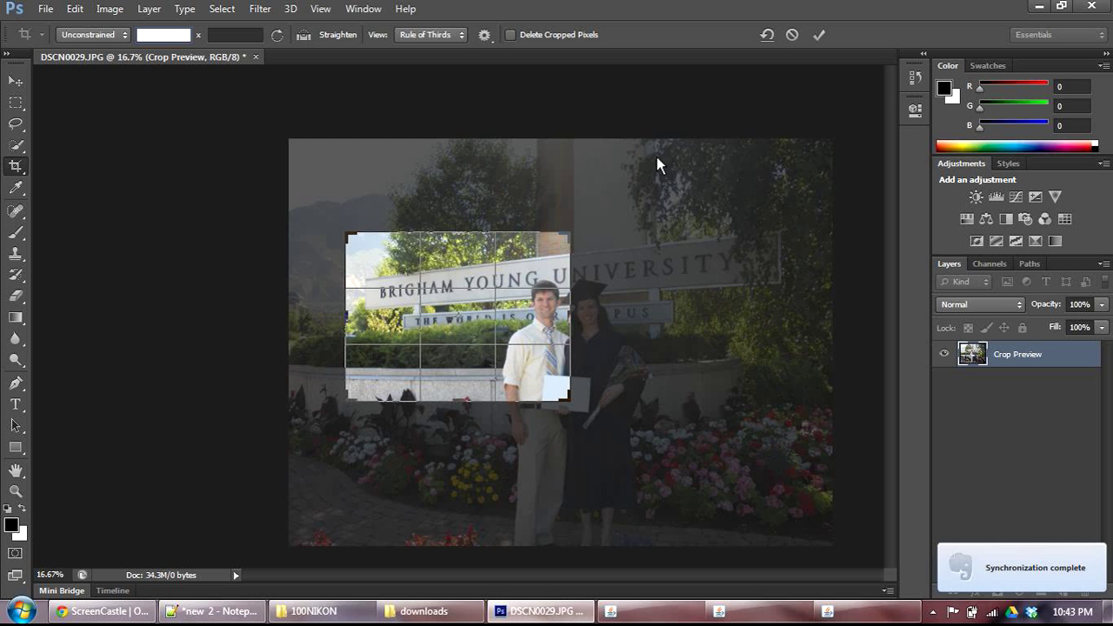
Cancel the pending crop and draw a fresh crop box around the couple
left_click(798, 33)
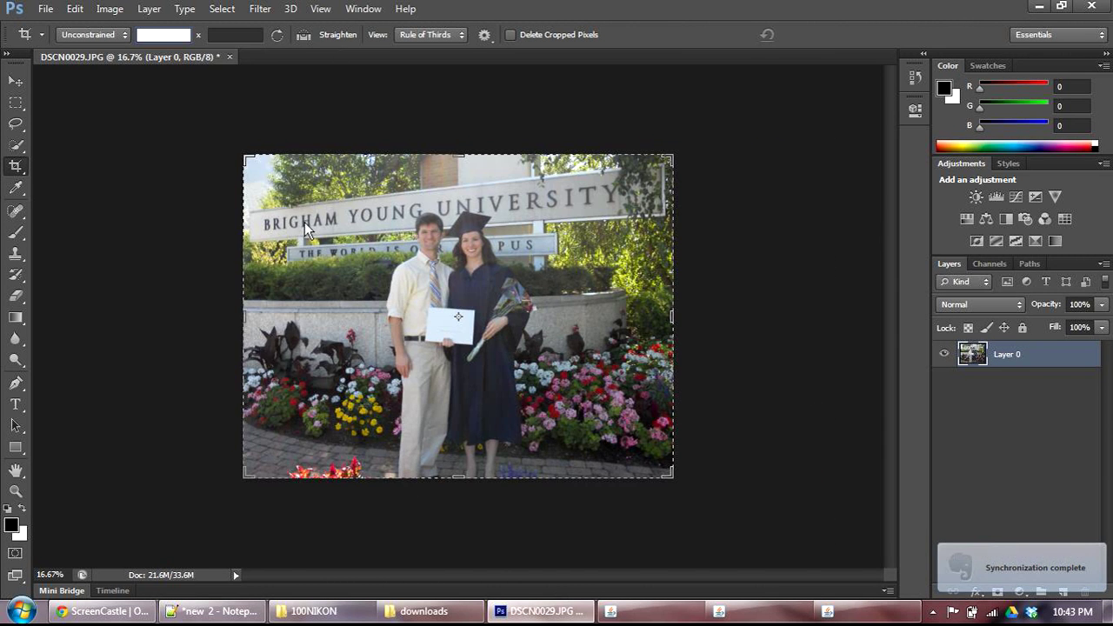
left_click_drag(304, 228, 574, 300)
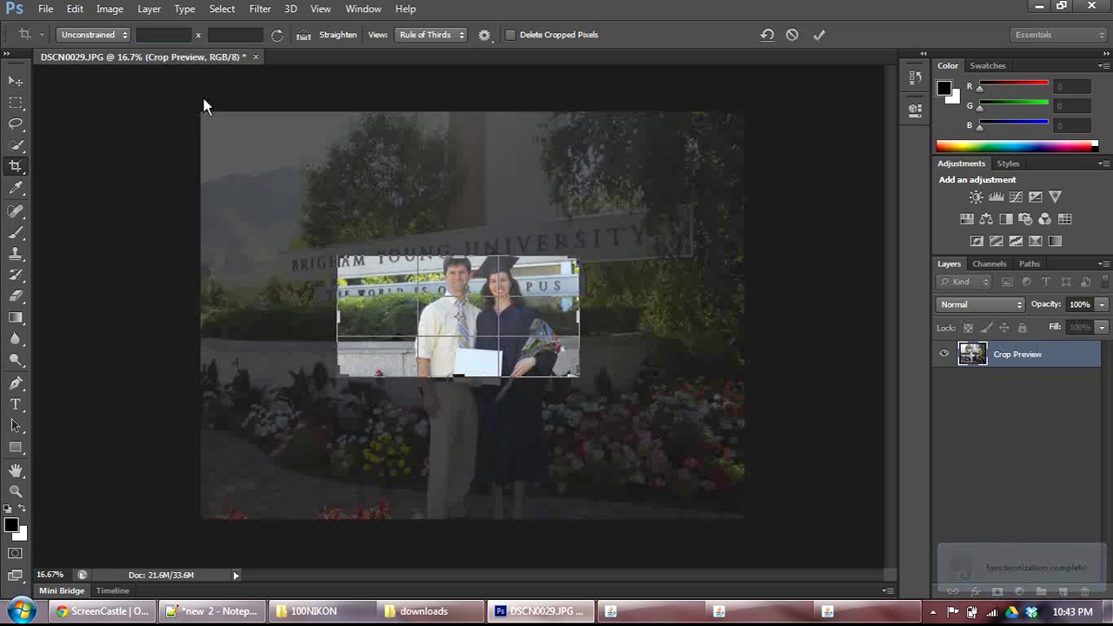
left_click(121, 35)
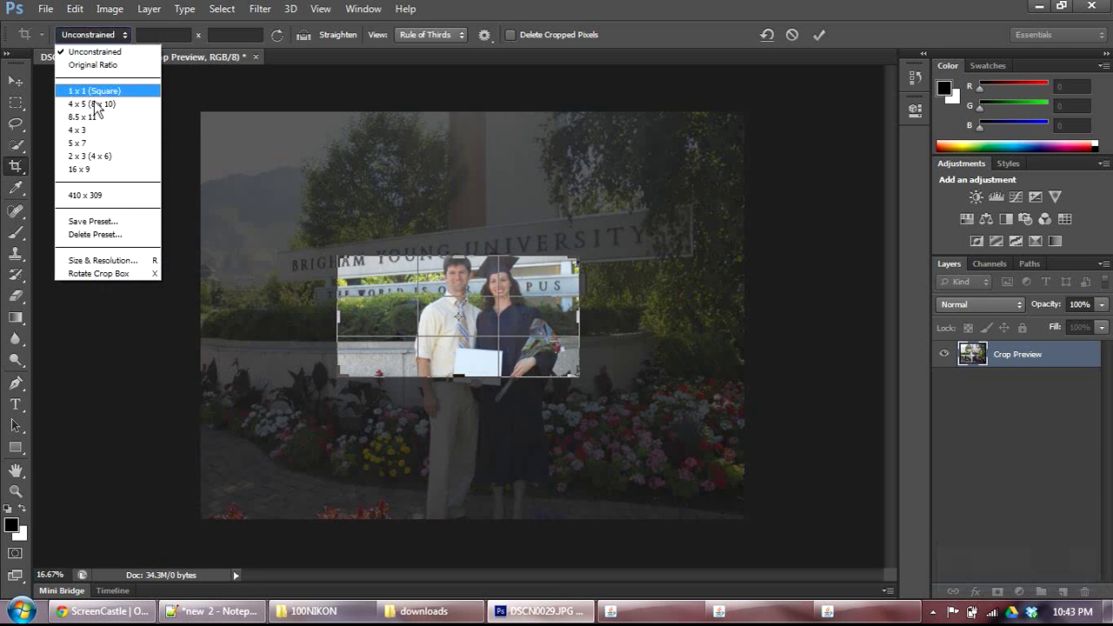
Set the crop ratio to 10 x 8 landscape and resize the frame around the couple
left_click(152, 35)
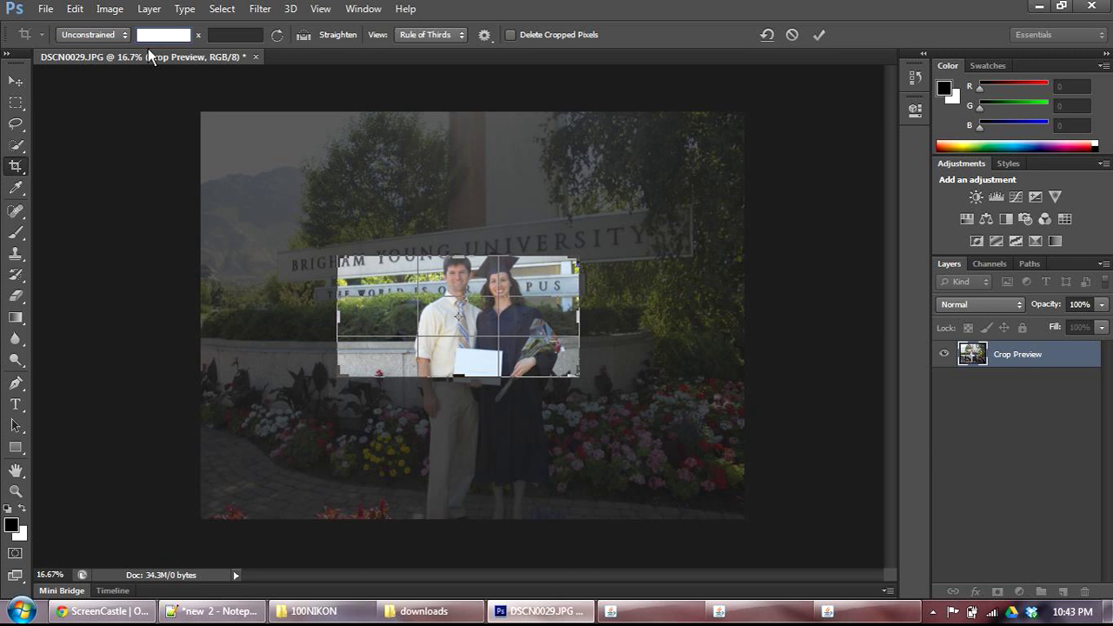
type("8")
key("Tab")
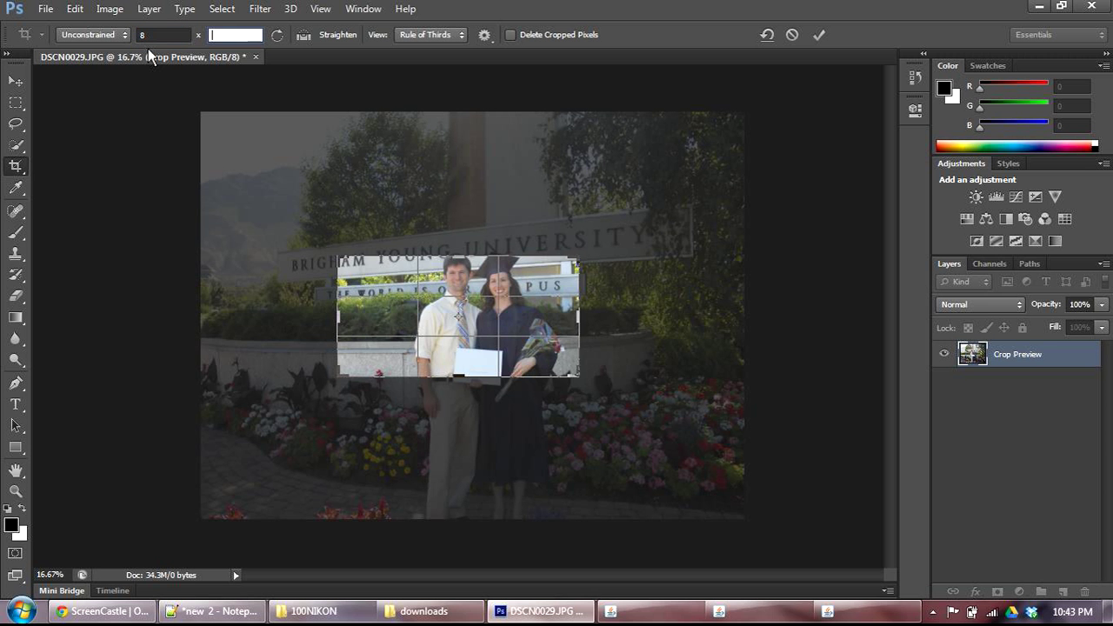
type("10")
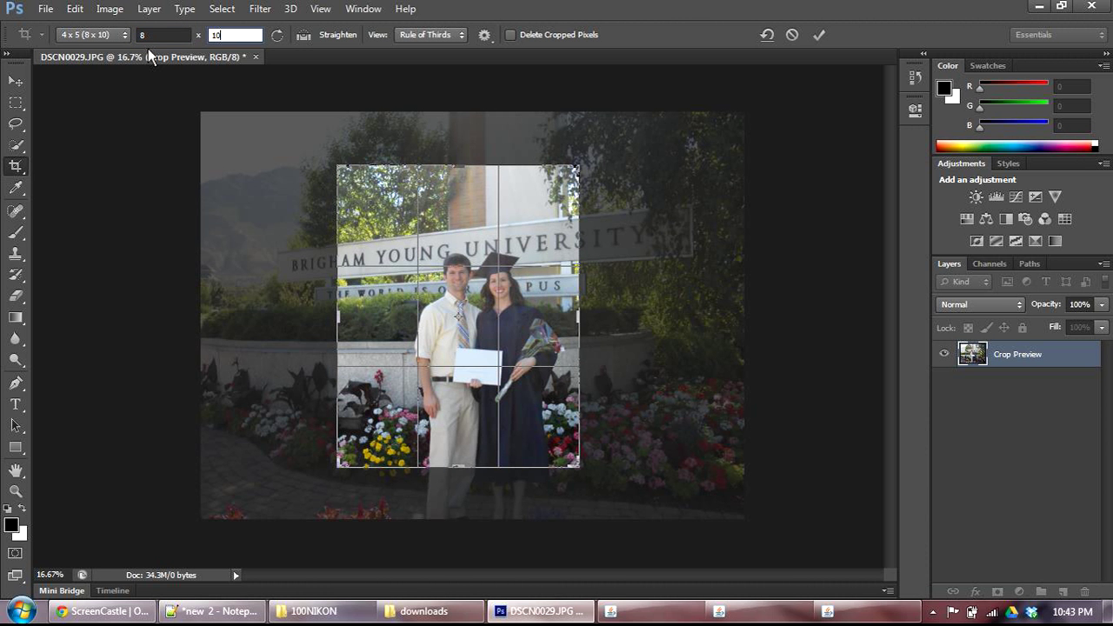
key("shift+Tab")
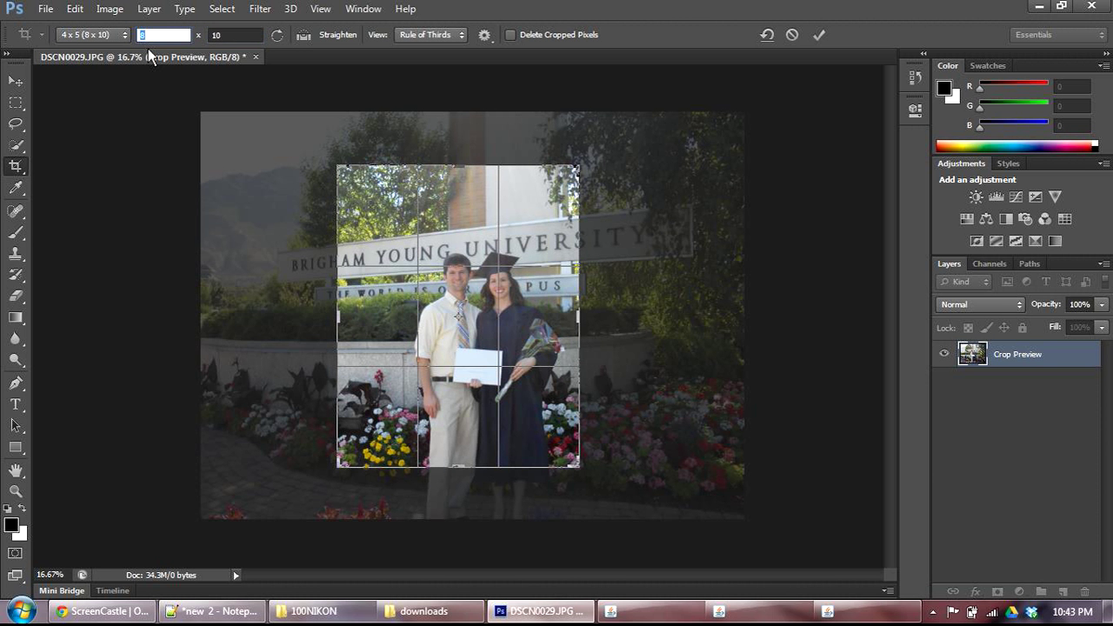
type("10")
key("Tab")
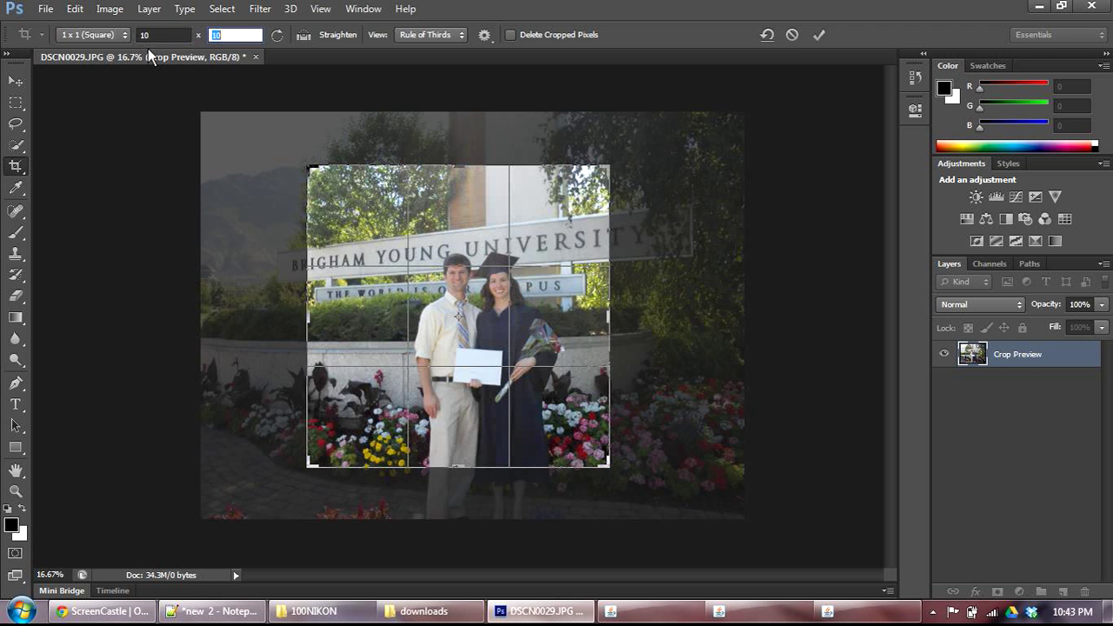
type("8")
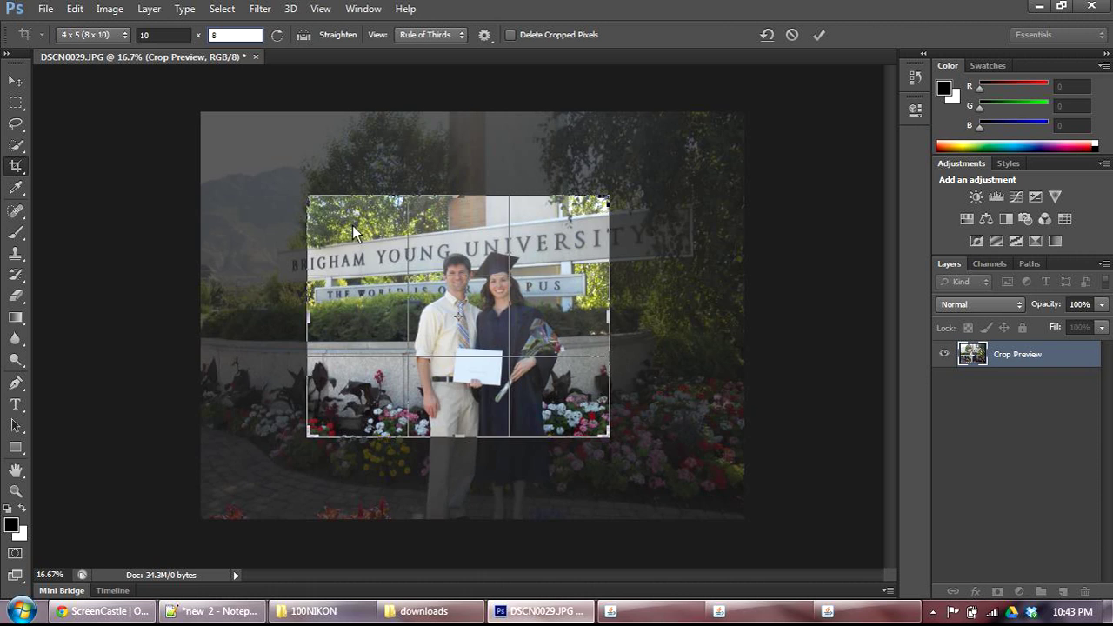
left_click_drag(308, 196, 239, 183)
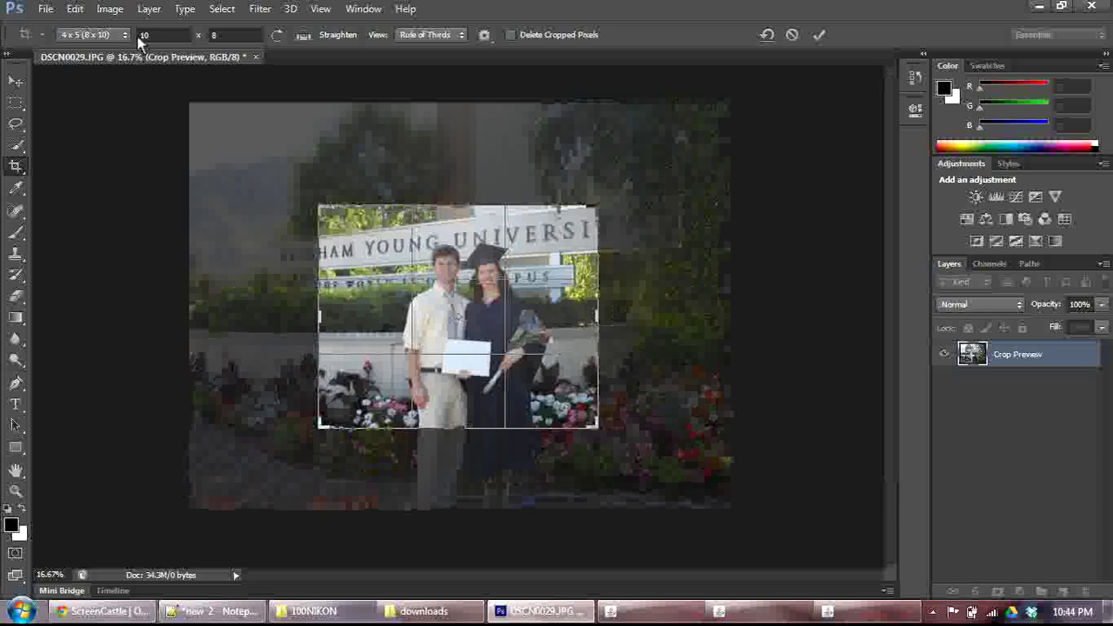
Commit the 10 x 8 landscape crop, switch to the Move tool, and zoom to inspect it
left_click(819, 35)
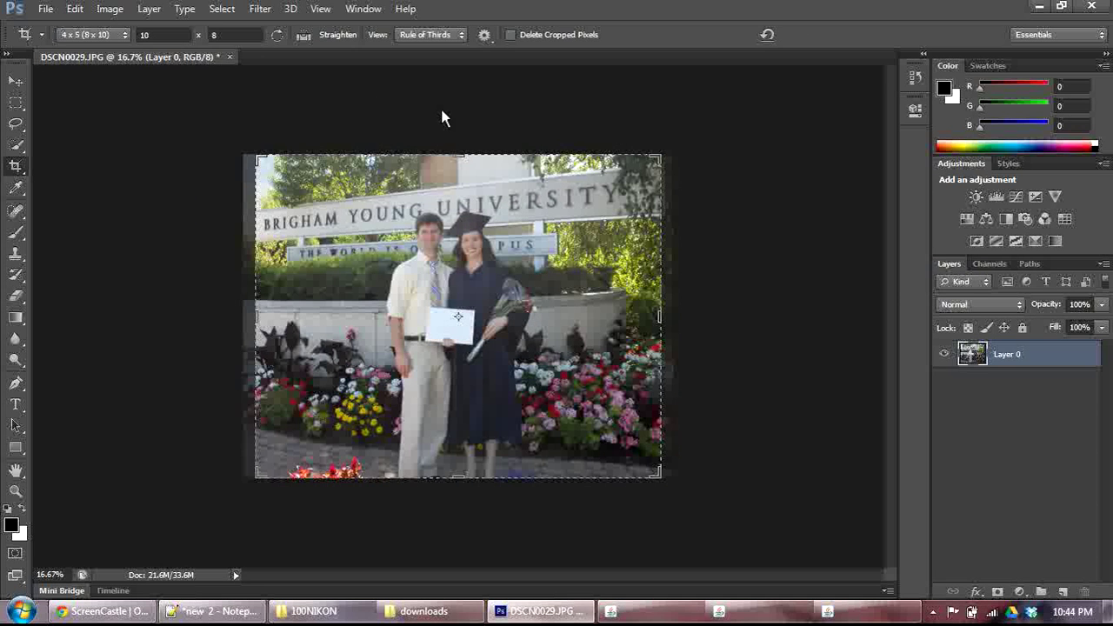
left_click(17, 82)
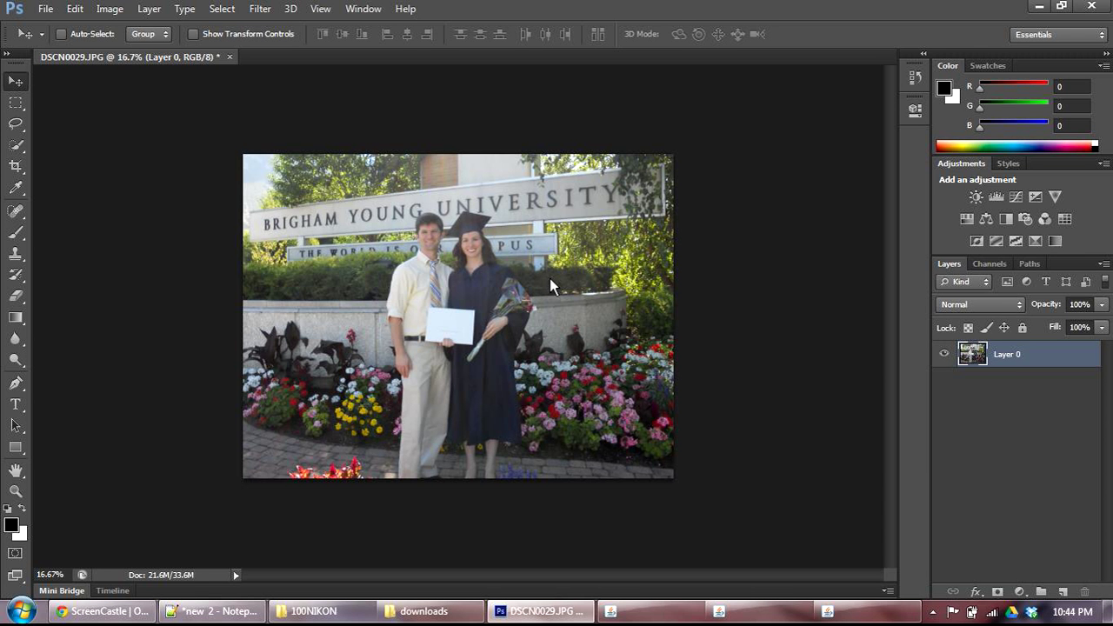
scroll(550, 278, "up", 2)
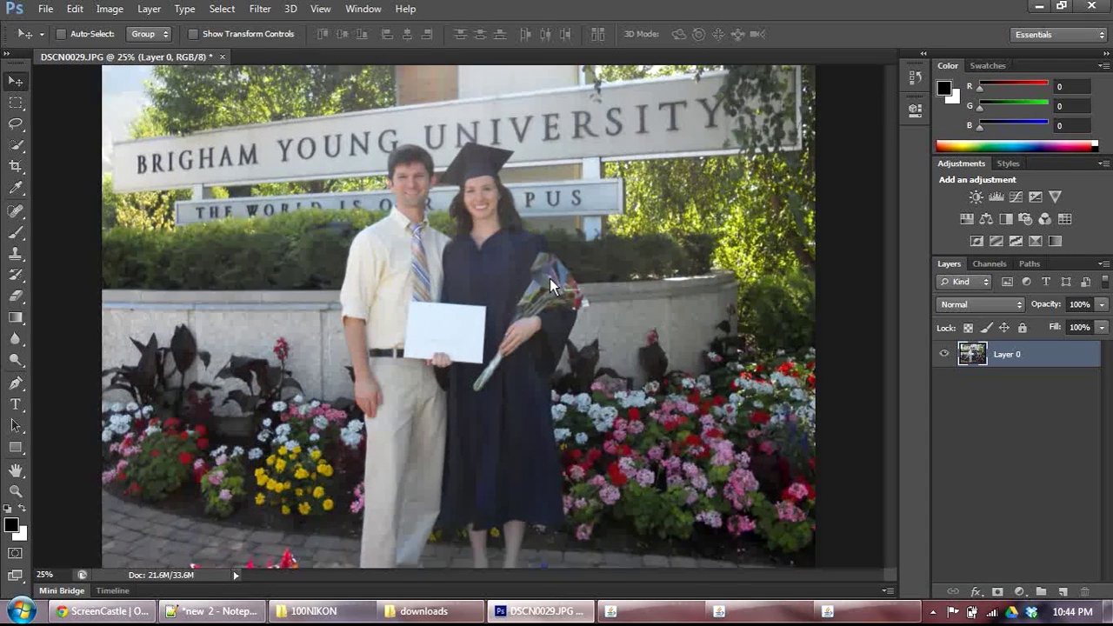
scroll(550, 278, "down", 1)
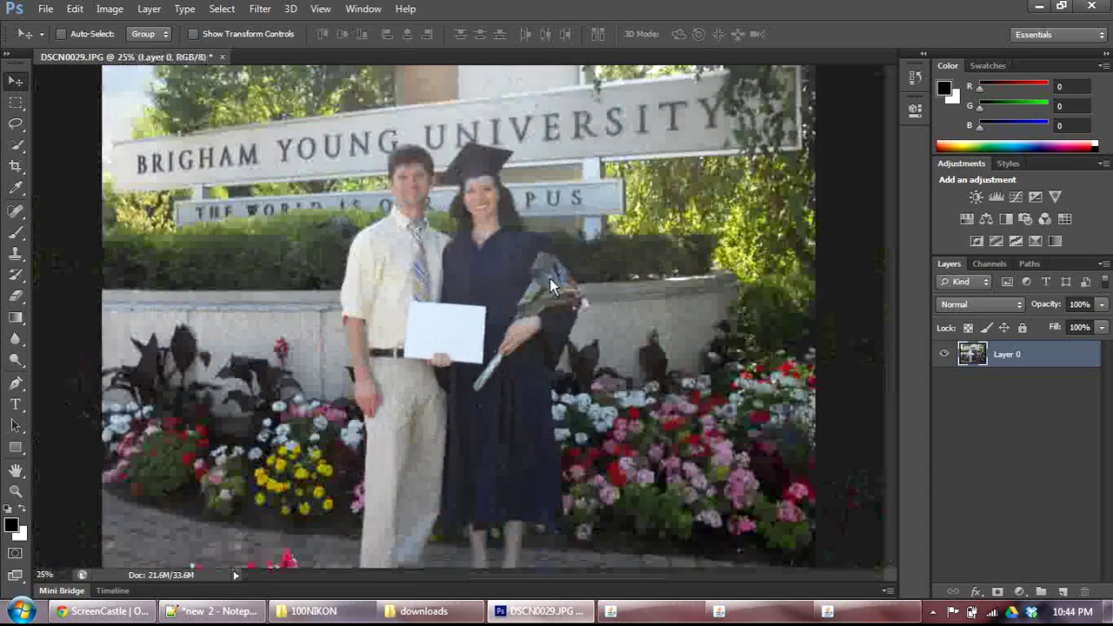
scroll(549, 278, "up", 1)
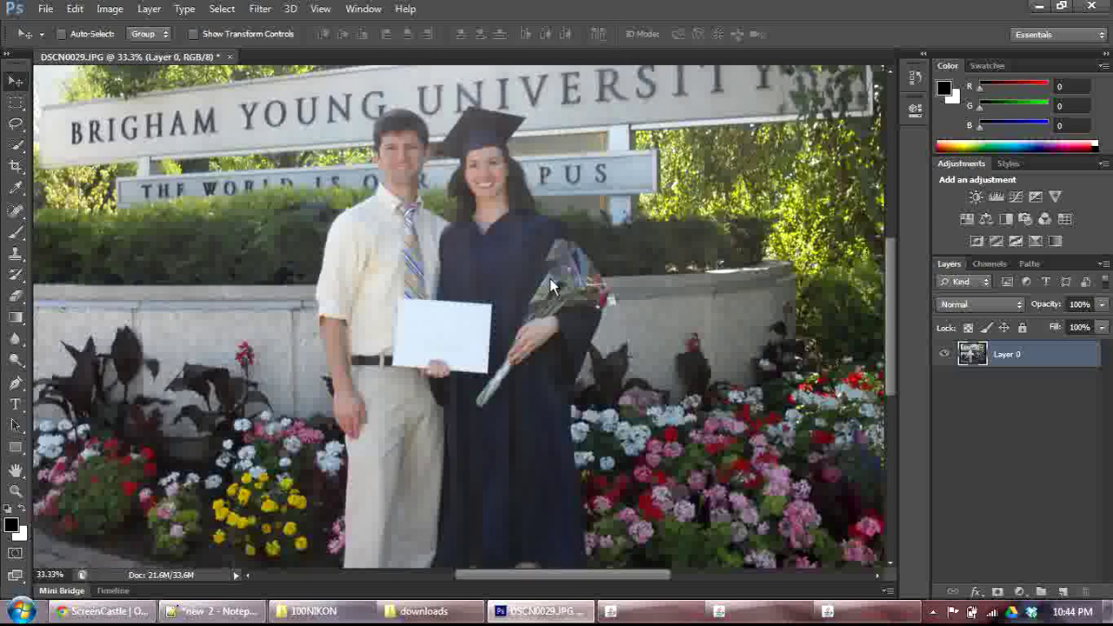
scroll(550, 280, "down", 1)
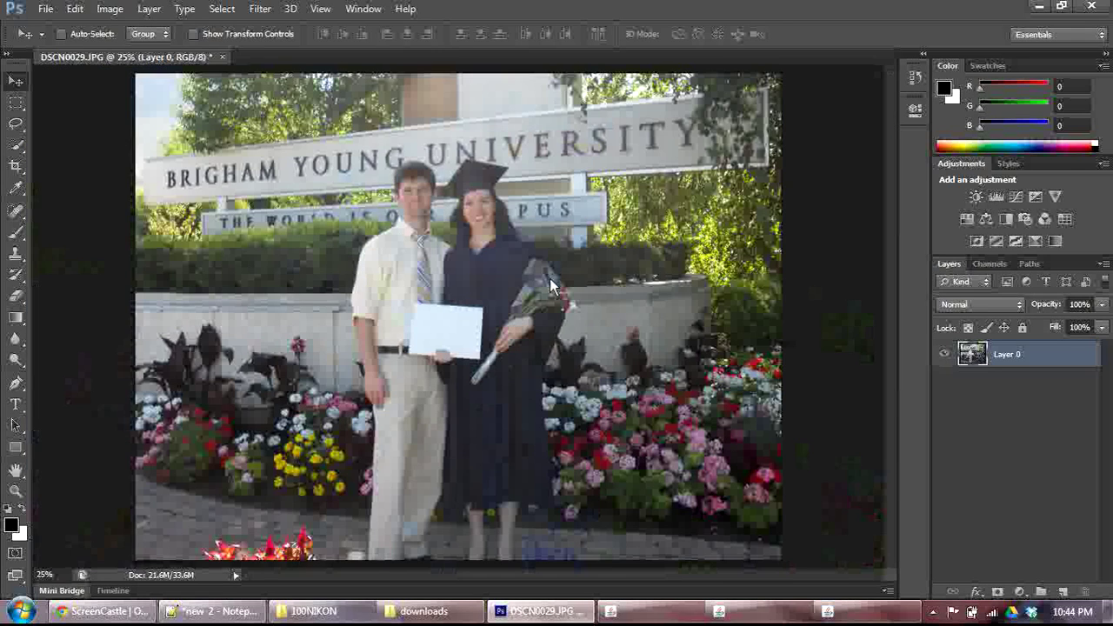
scroll(550, 283, "down", 1)
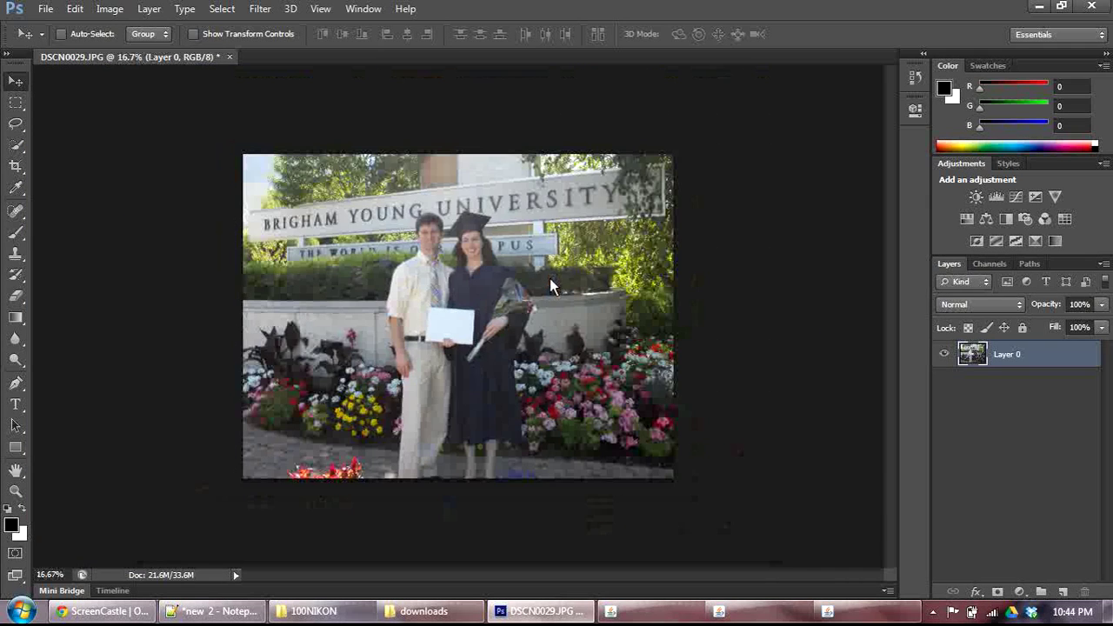
scroll(549, 284, "up", 1)
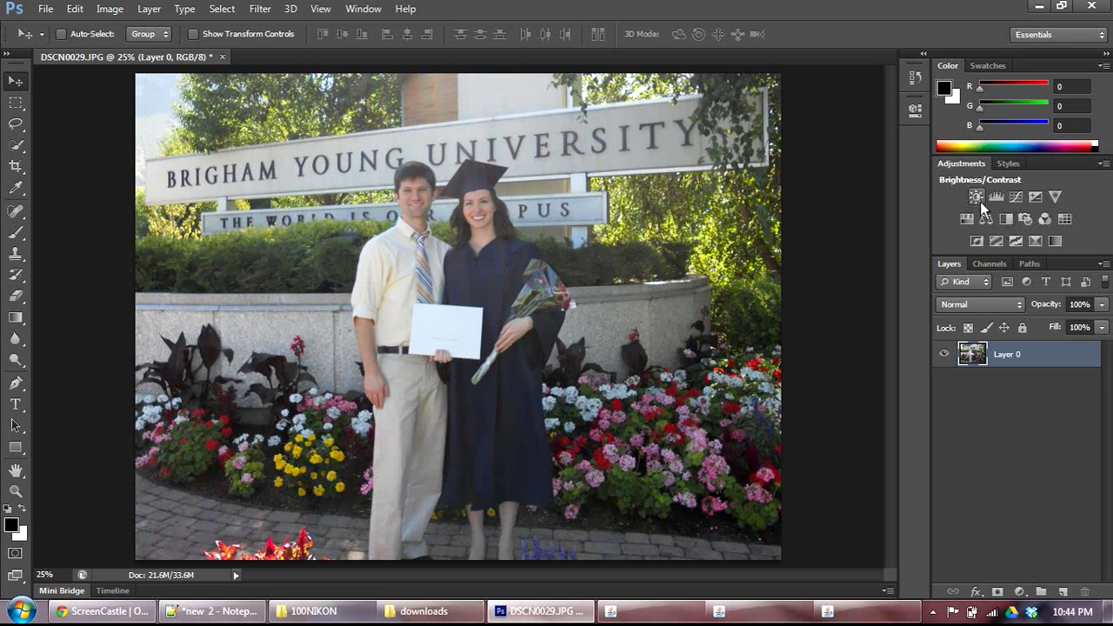
Add a Vibrance adjustment layer and set its Vibrance slider to about +38
left_click(1056, 199)
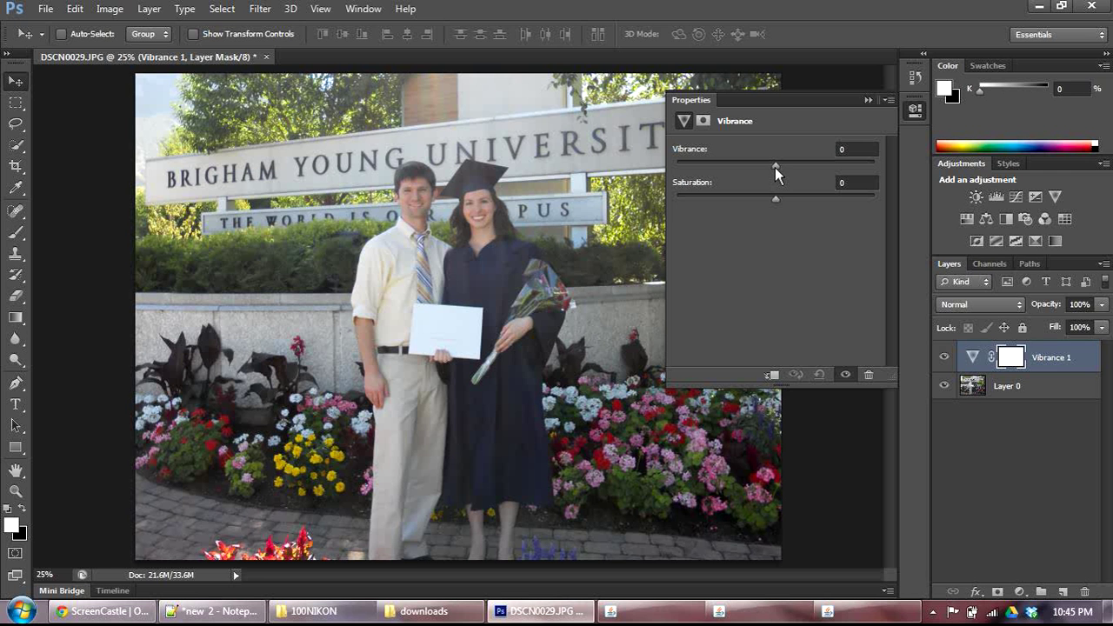
left_click_drag(774, 167, 842, 178)
left_click_drag(815, 166, 941, 166)
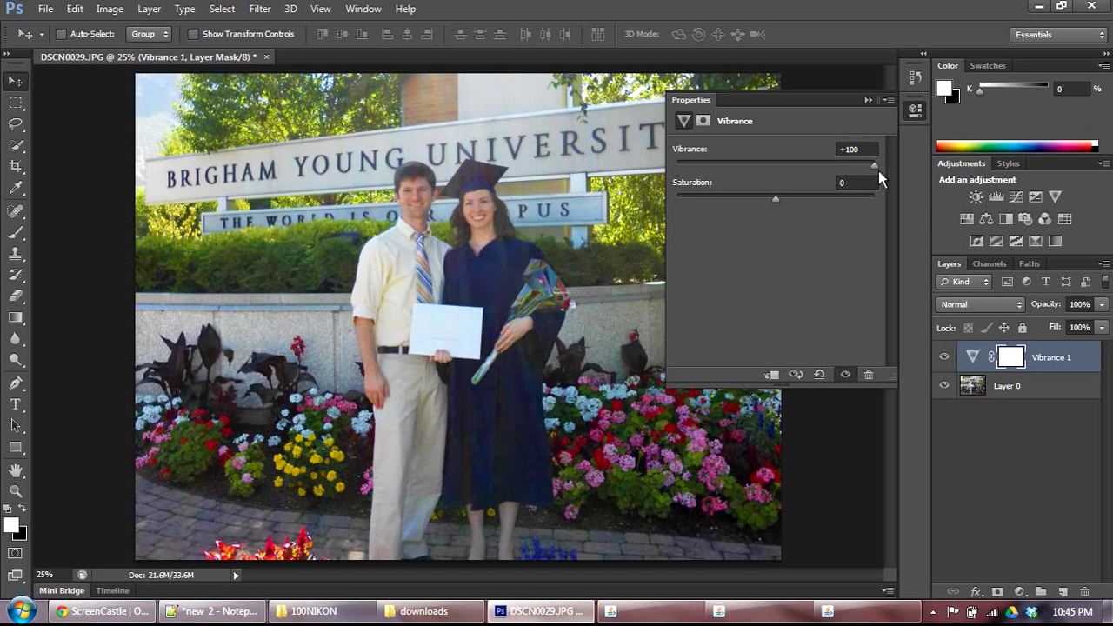
left_click_drag(873, 166, 813, 166)
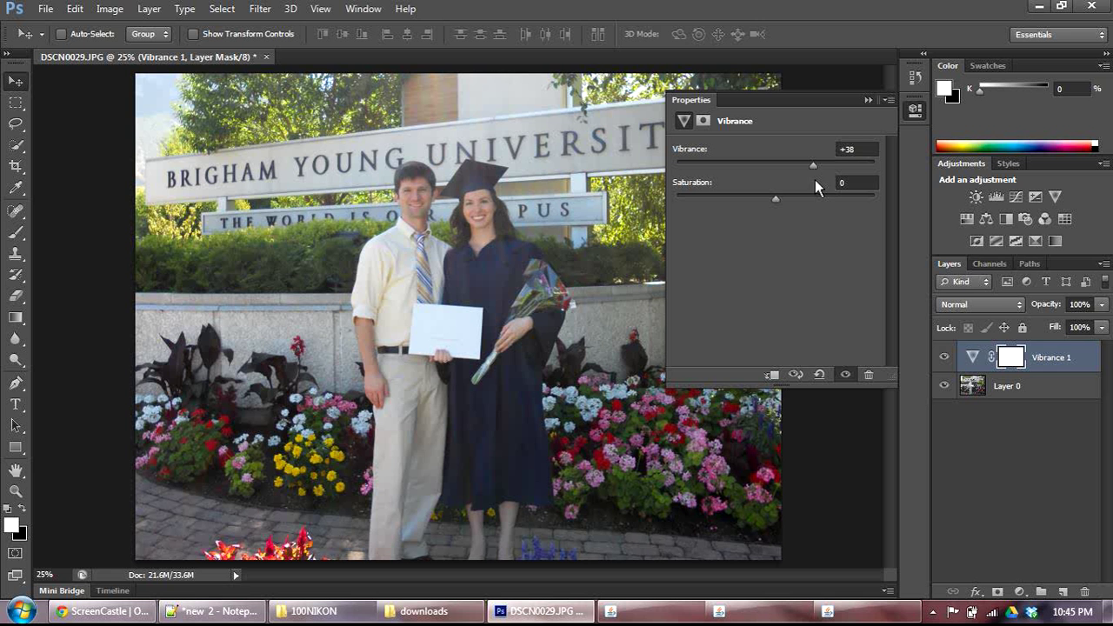
Collapse Properties and toggle Vibrance 1 off and on to compare
left_click(867, 101)
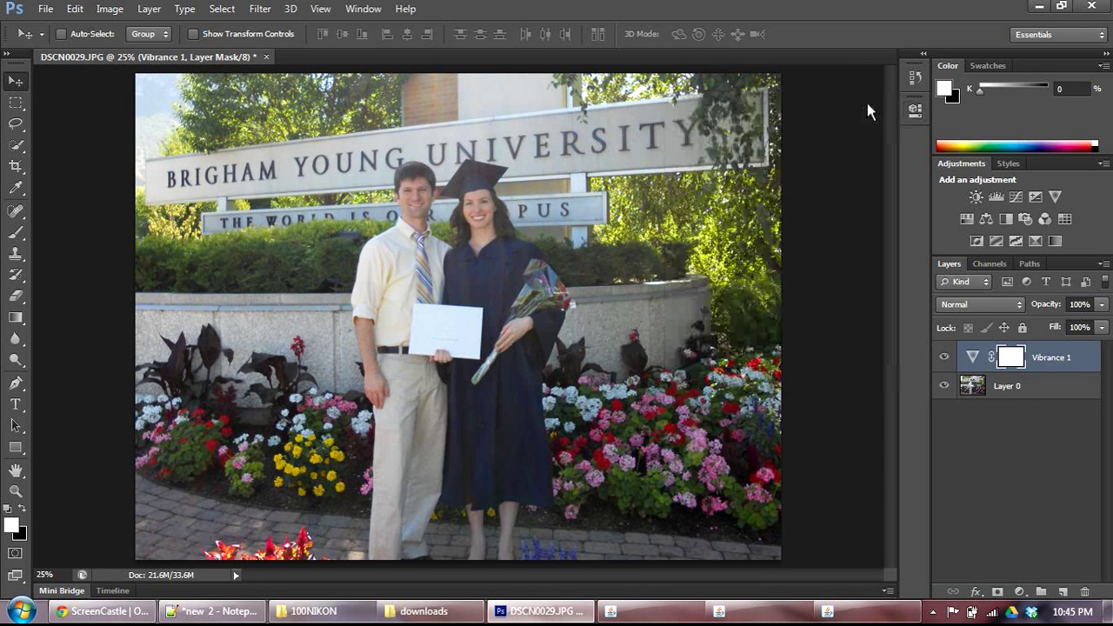
left_click(944, 357)
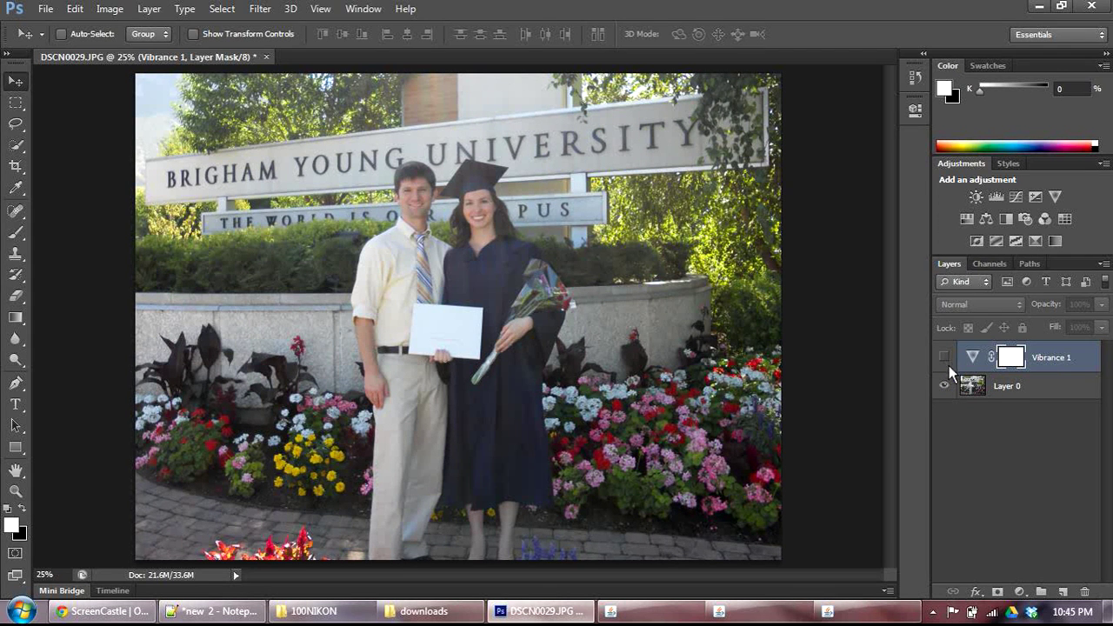
left_click(945, 357)
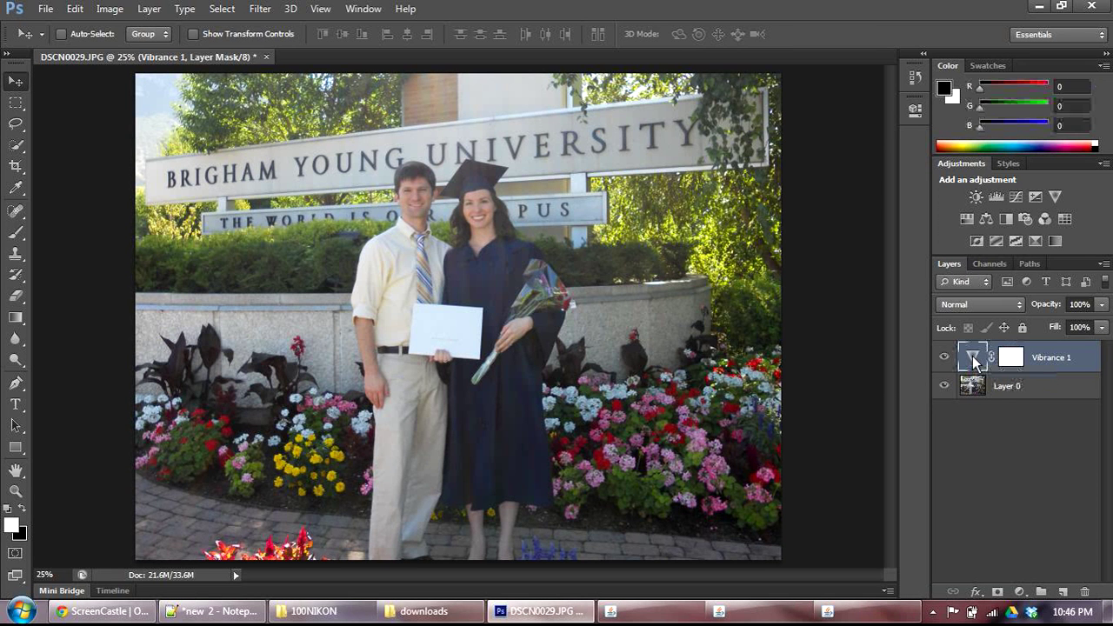
Raise Vibrance 1 to Vibrance +76 and Saturation +36, then compare before and after
double_click(974, 359)
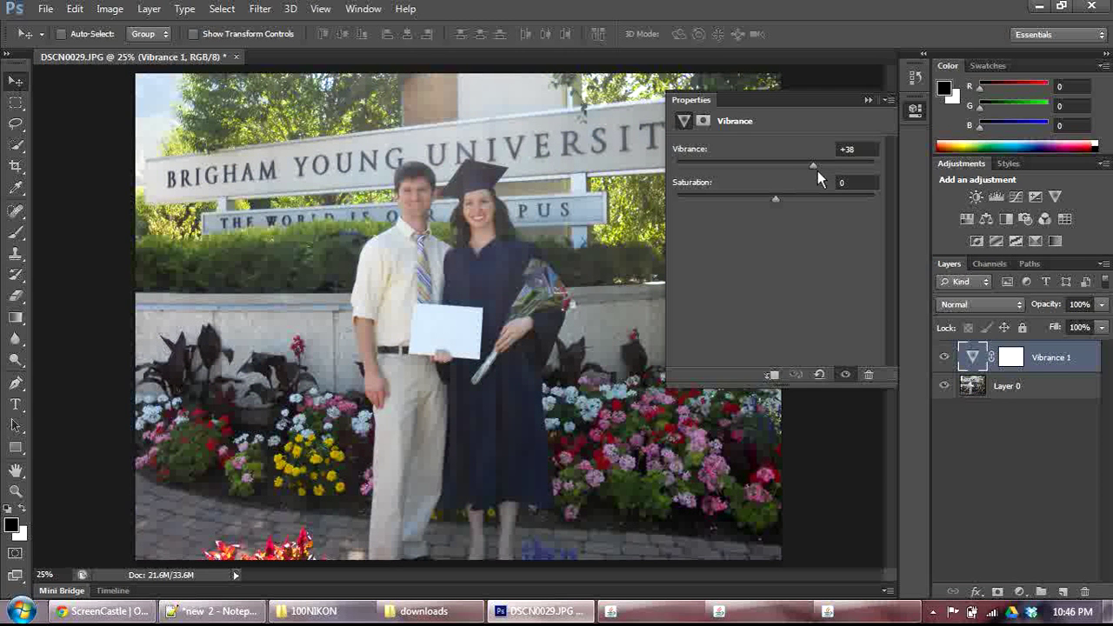
left_click_drag(816, 171, 852, 170)
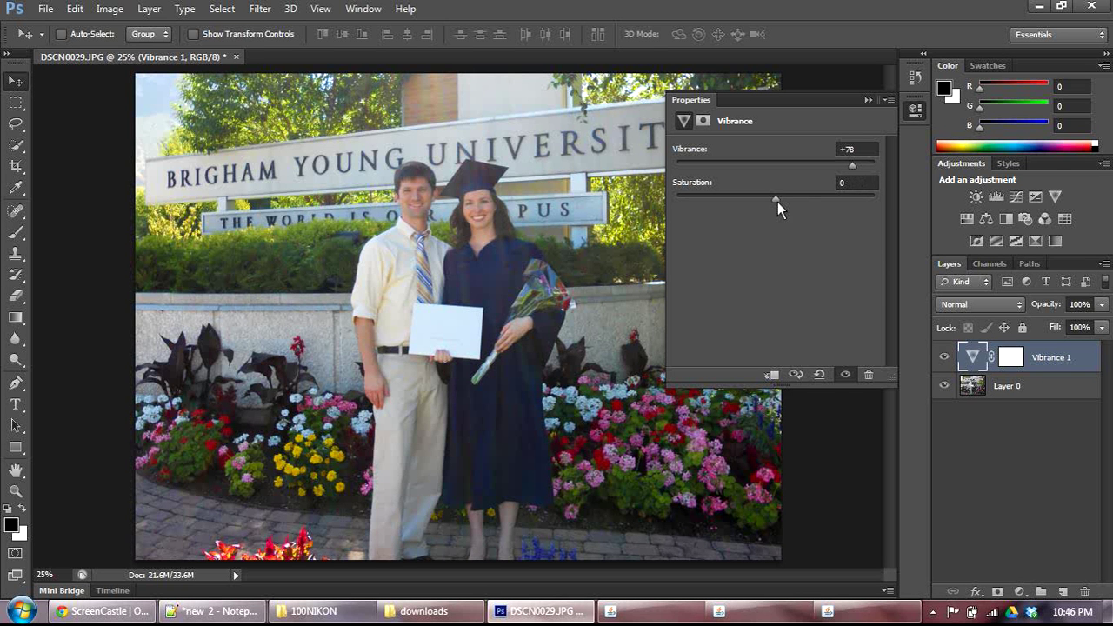
left_click_drag(775, 202, 805, 200)
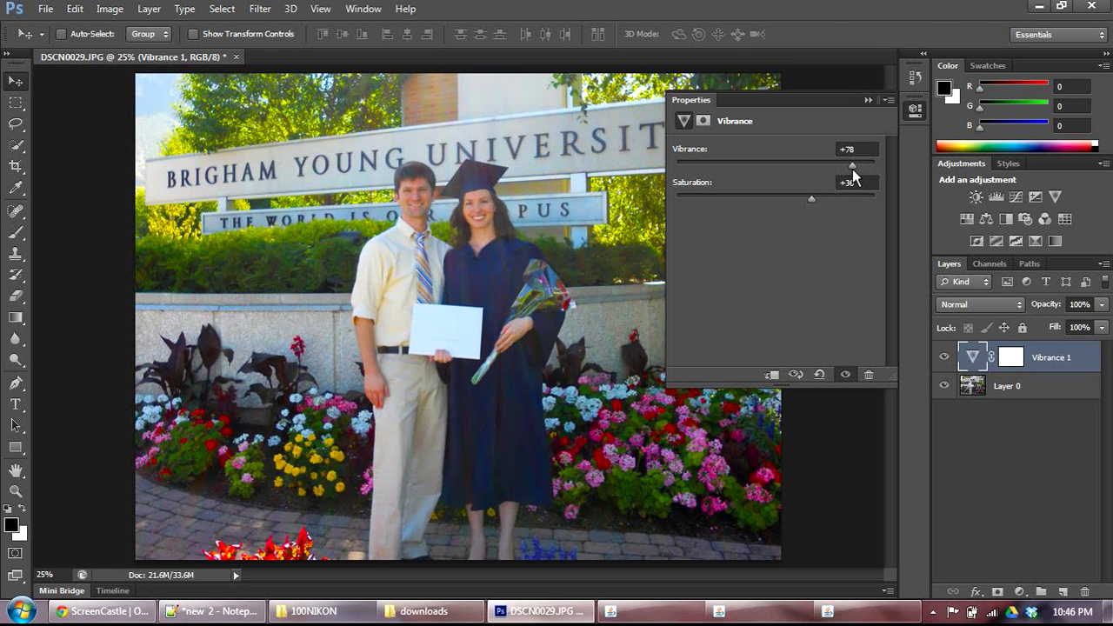
left_click_drag(853, 169, 851, 170)
left_click(867, 100)
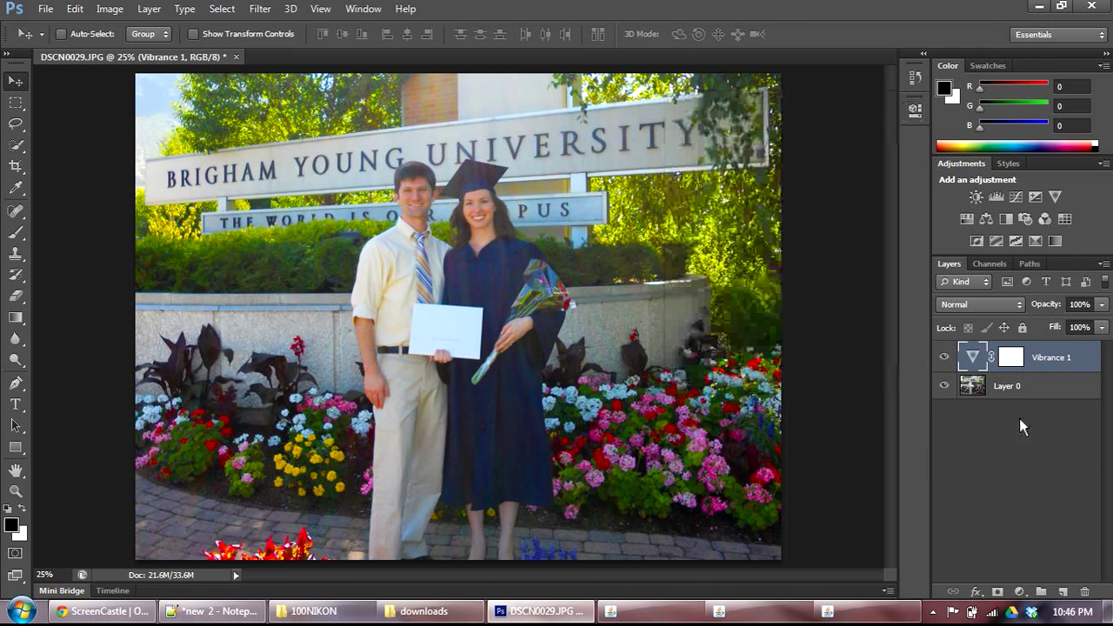
left_click(948, 358)
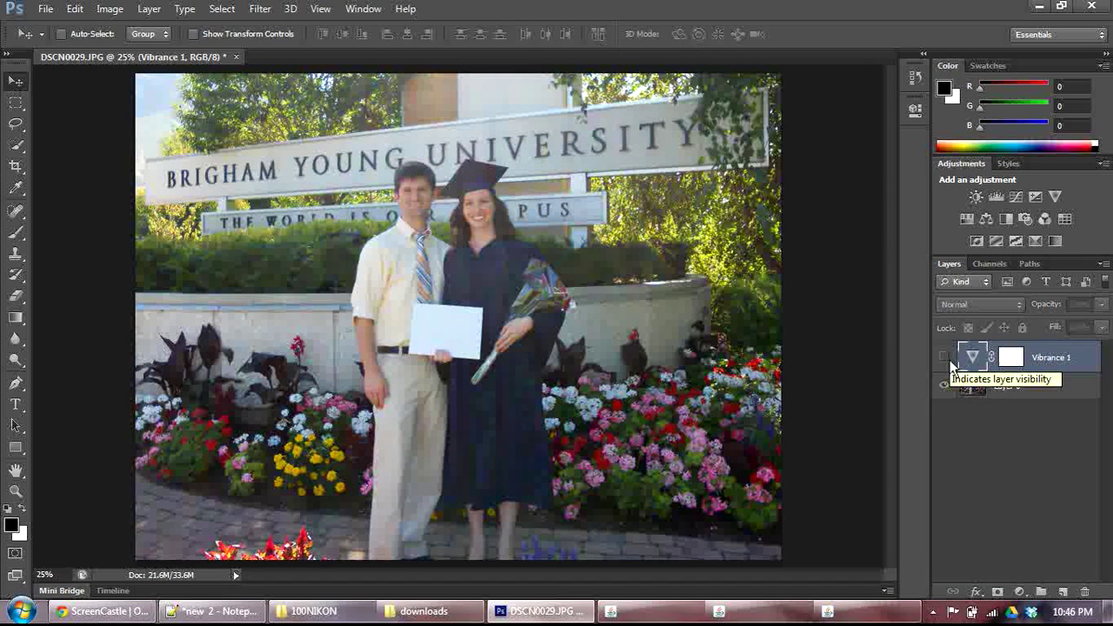
left_click(948, 358)
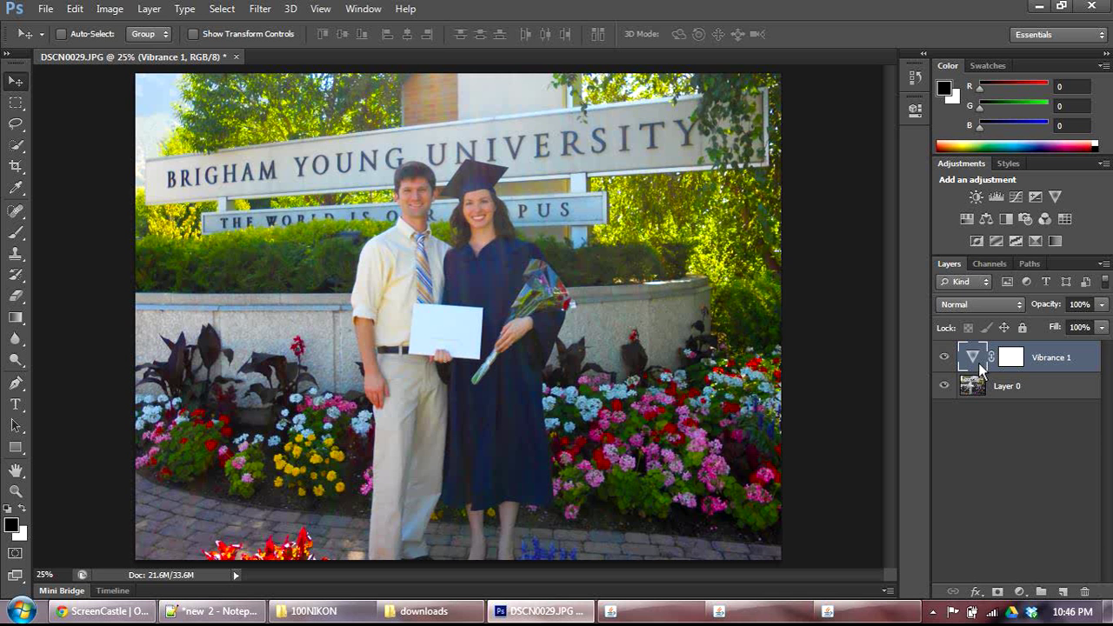
Reopen Vibrance 1, lower Saturation back to nearly zero, and collapse Properties
double_click(979, 364)
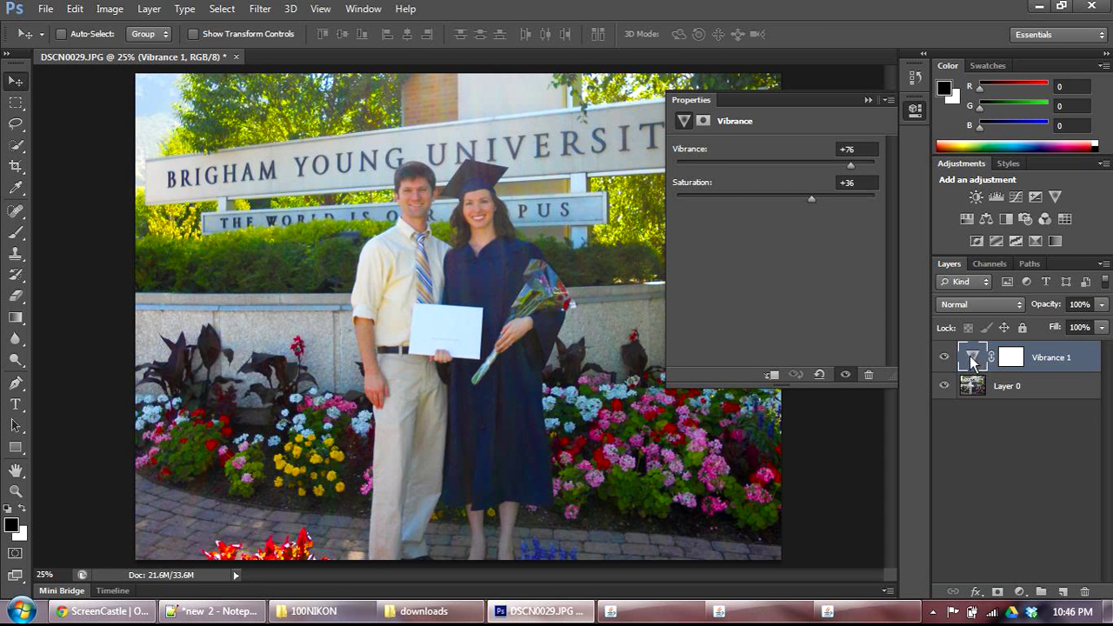
left_click_drag(813, 202, 776, 208)
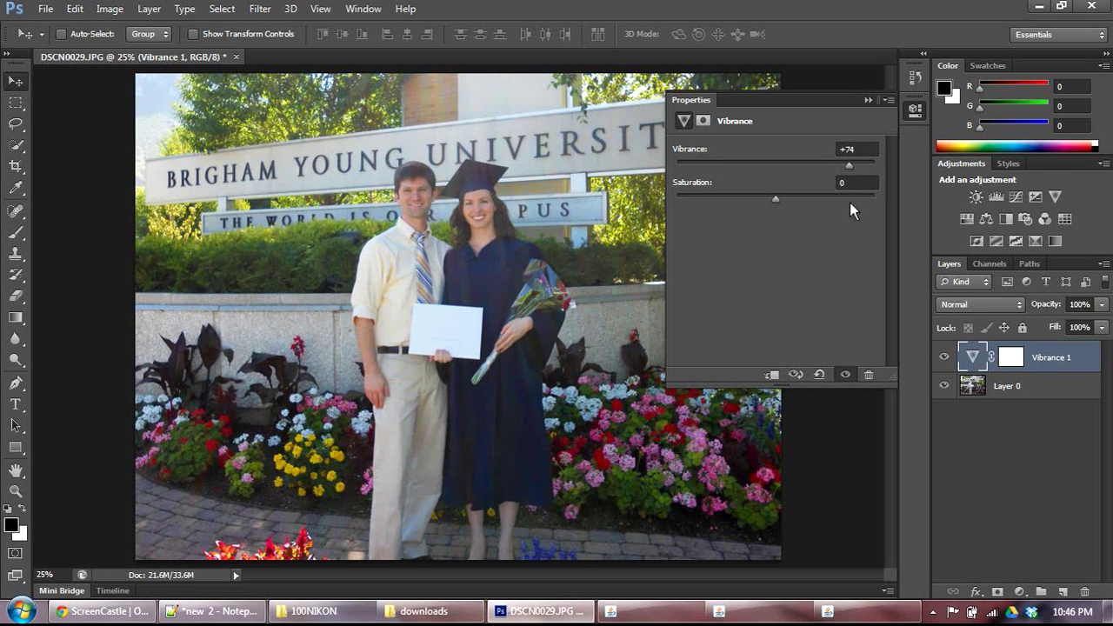
left_click(867, 100)
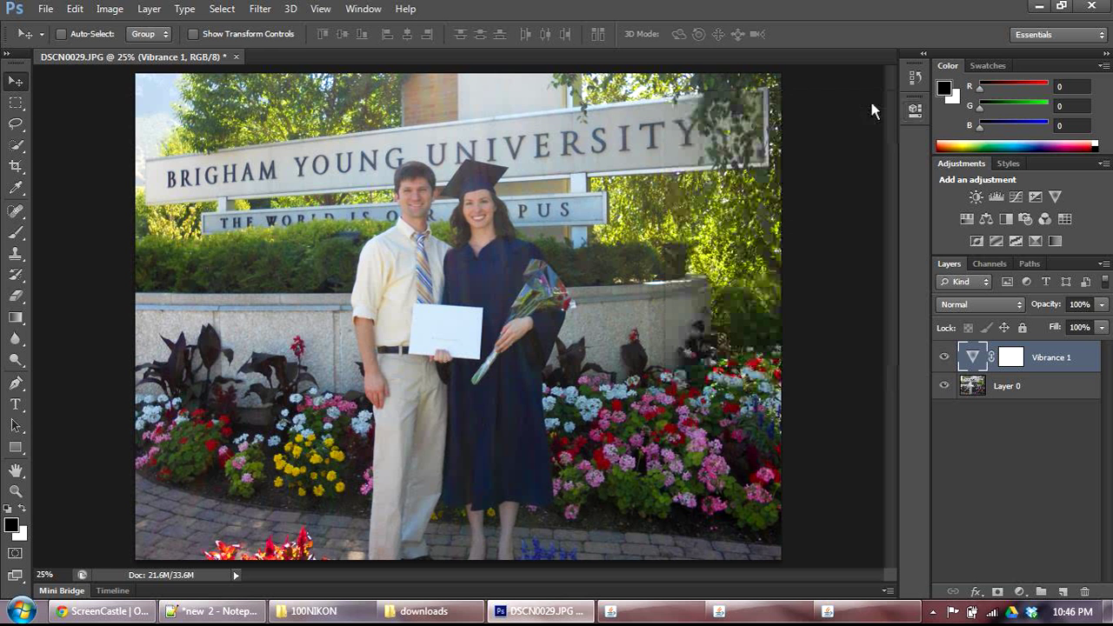
Toggle the Vibrance 1 visibility repeatedly to compare, leaving it visible
left_click(944, 358)
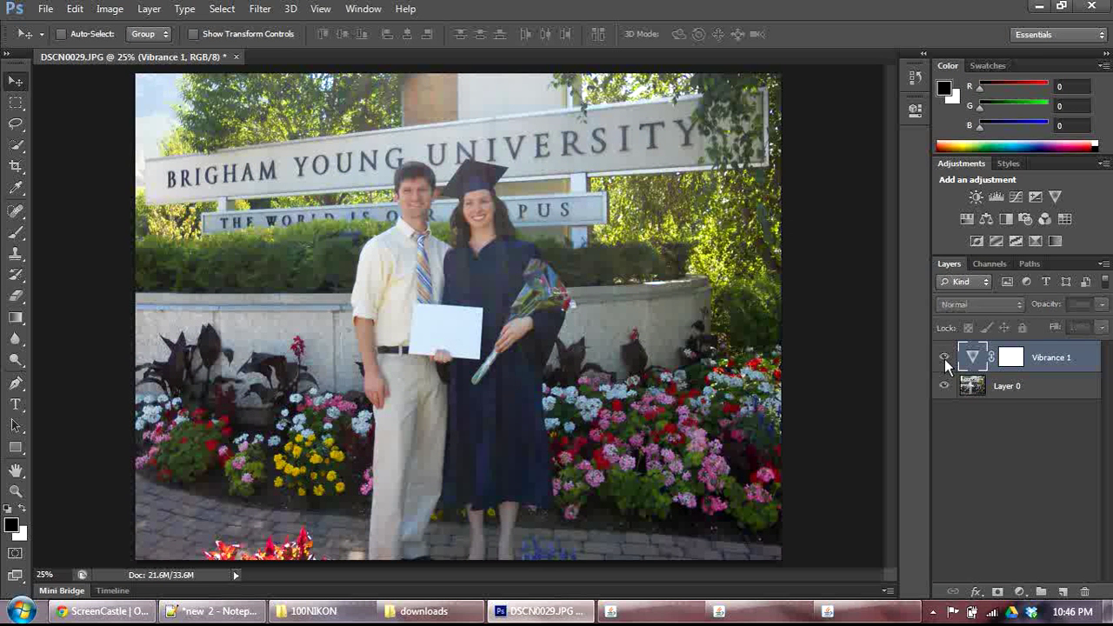
left_click(944, 357)
left_click(944, 358)
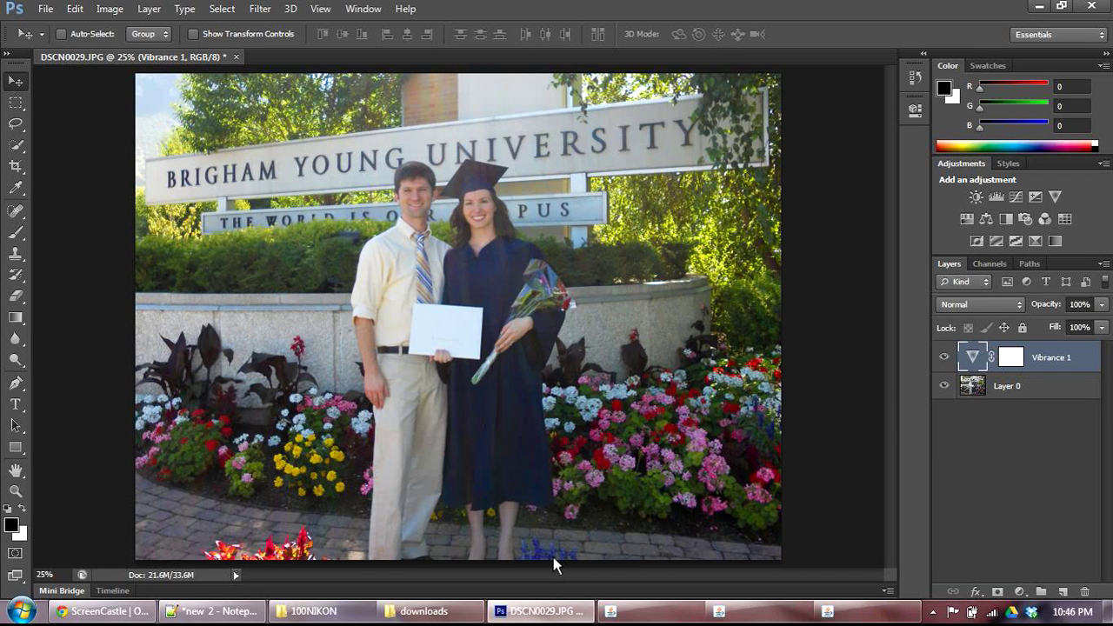
left_click(944, 360)
left_click(944, 360)
left_click(944, 360)
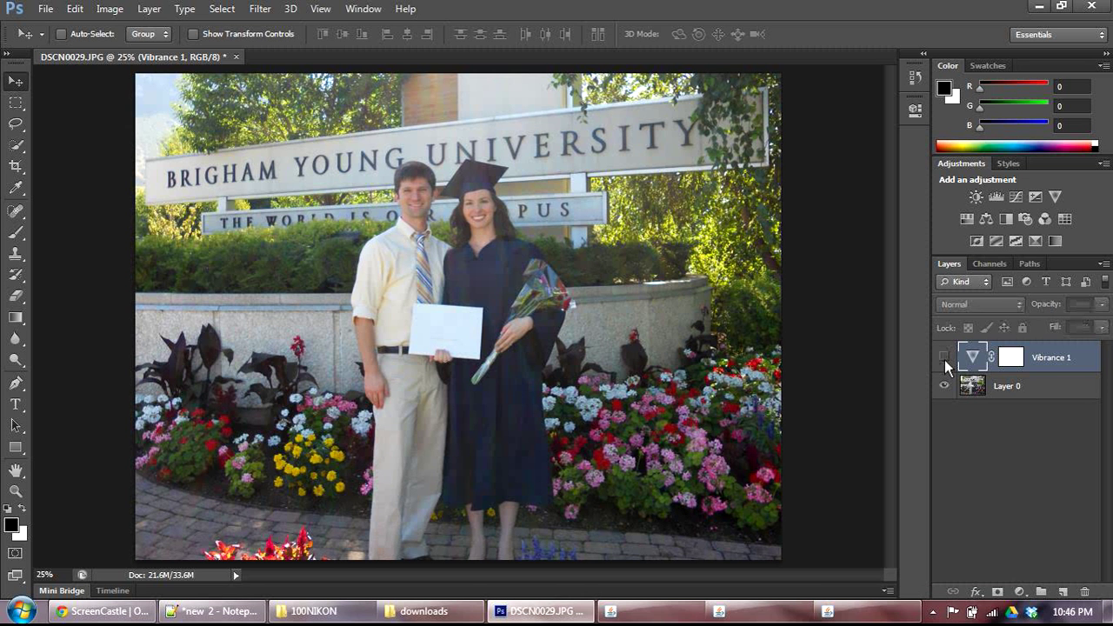
left_click(945, 360)
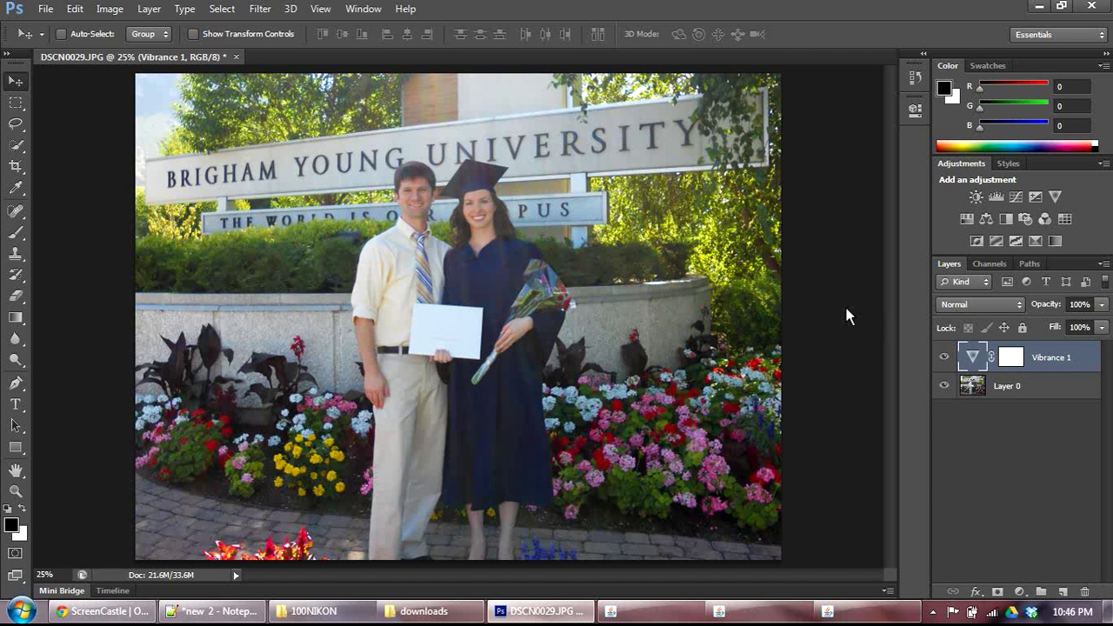
left_click(43, 15)
key("ctrl+shift+s")
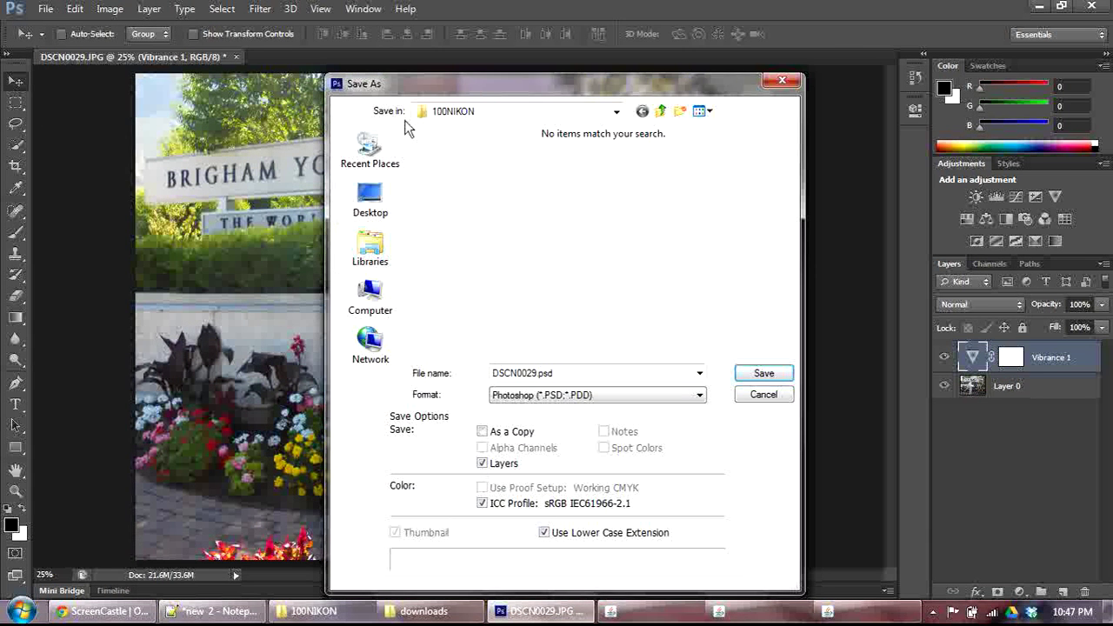
left_click_drag(410, 89, 400, 79)
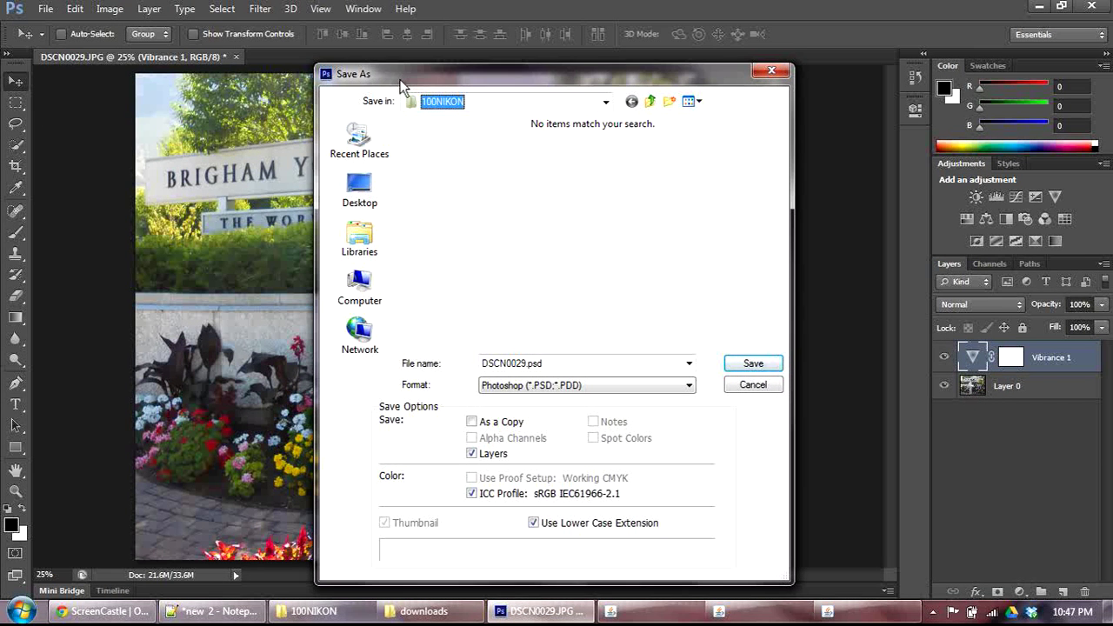
left_click(771, 70)
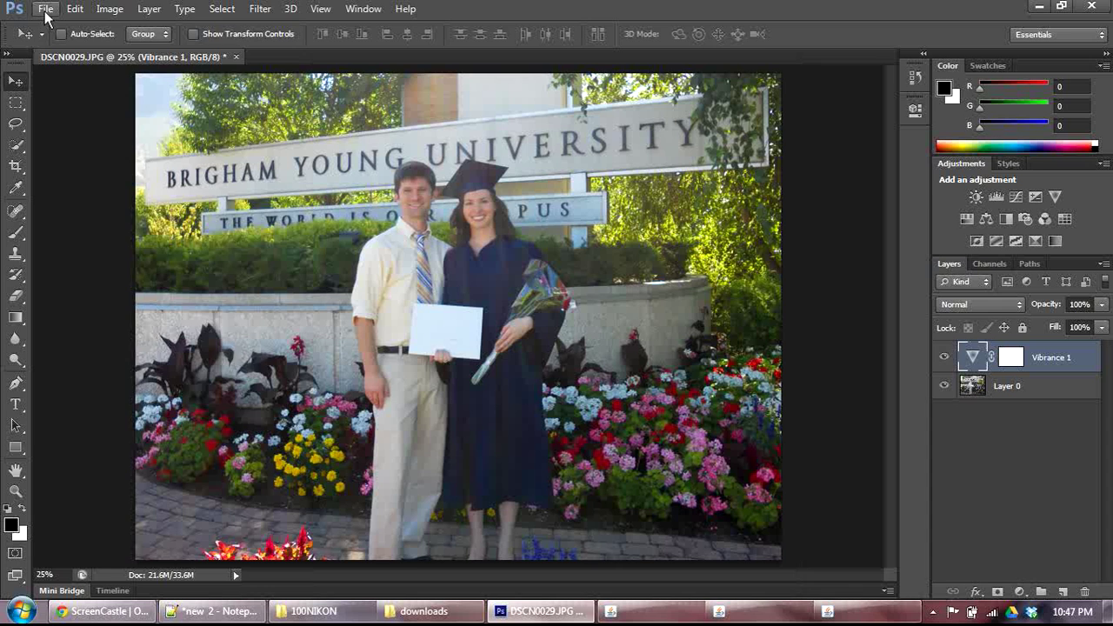
left_click(45, 9)
left_click(56, 191)
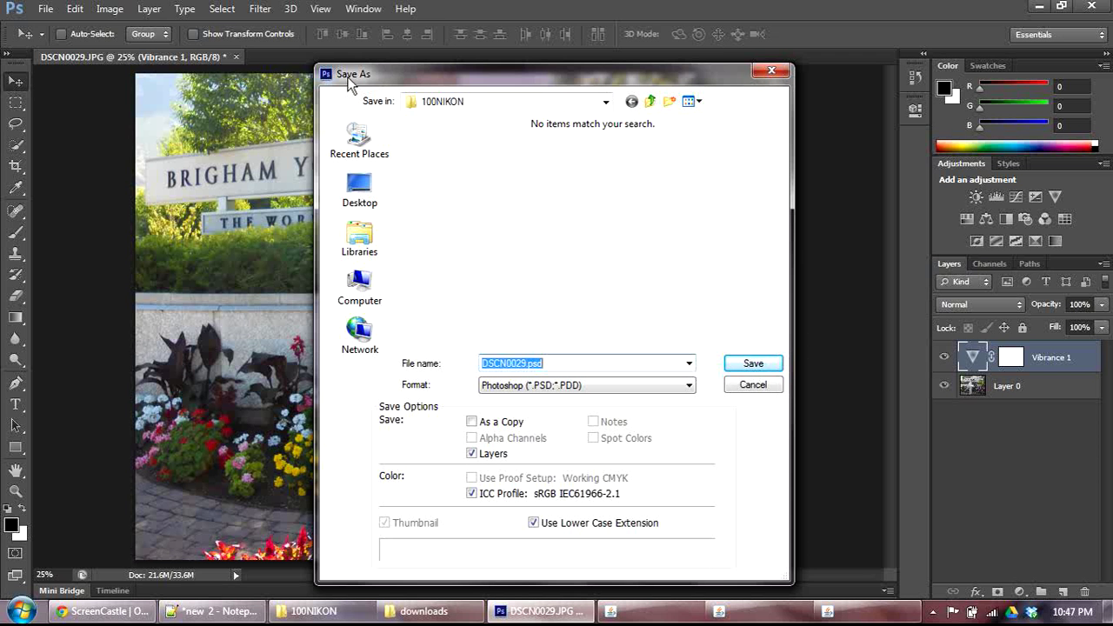
left_click(771, 75)
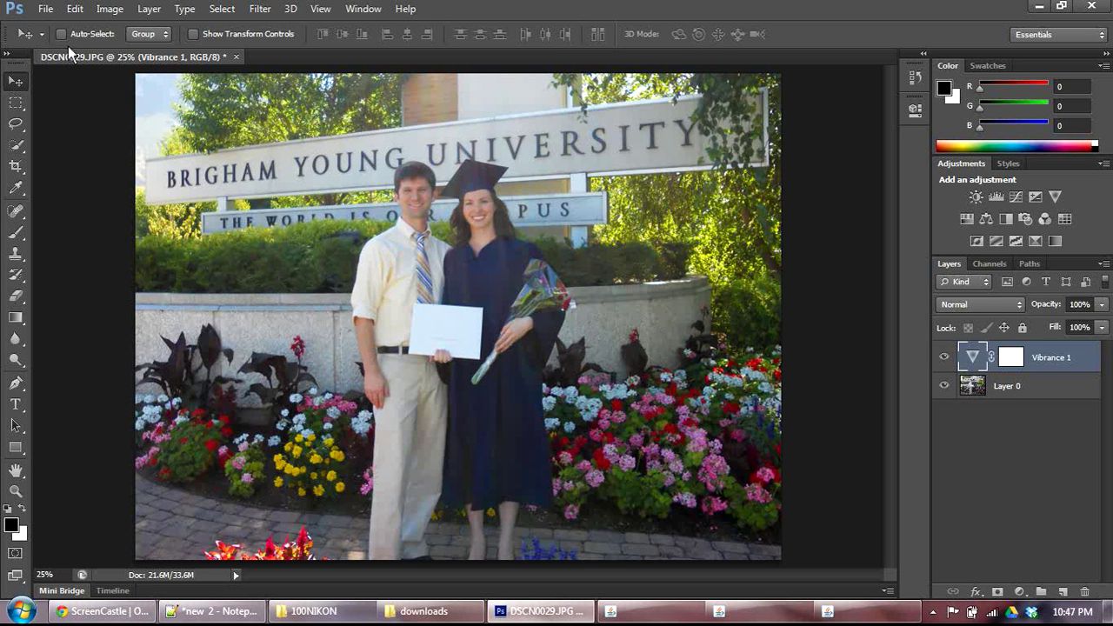
Save the layered photo as graduation_edited_inprogress.psd, accepting the Photoshop Format Options
left_click(46, 10)
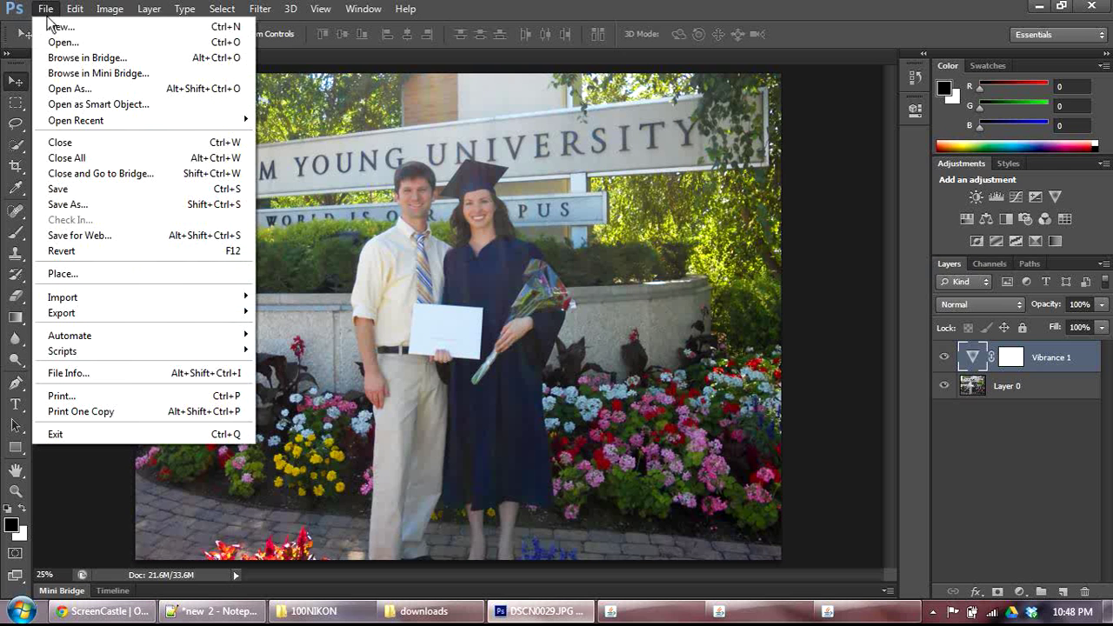
left_click(67, 193)
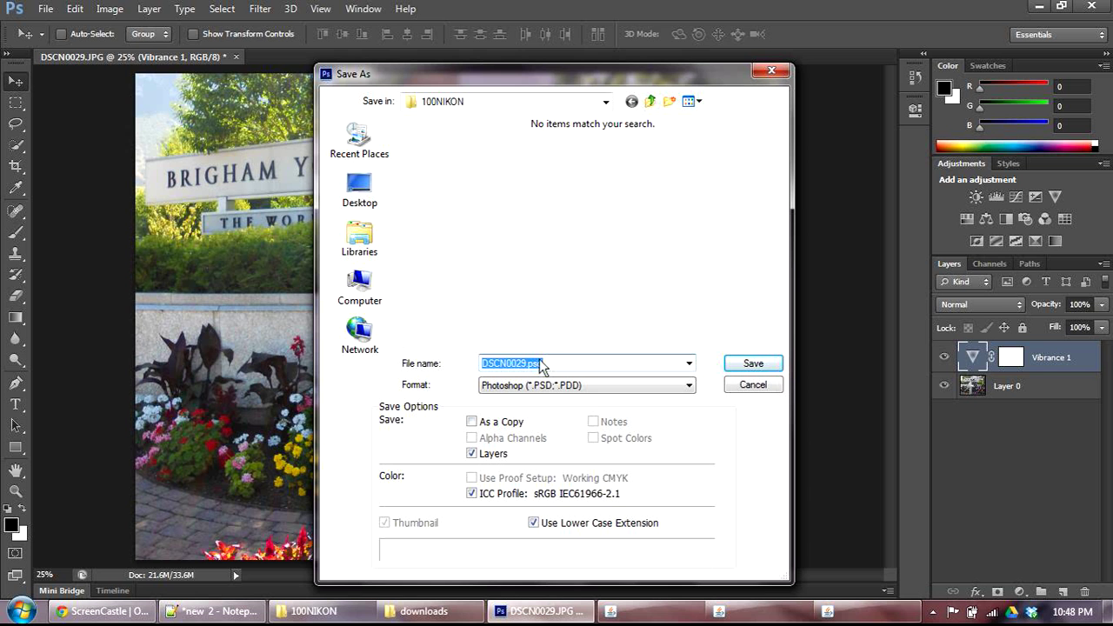
left_click_drag(536, 368, 443, 379)
type("graduation")
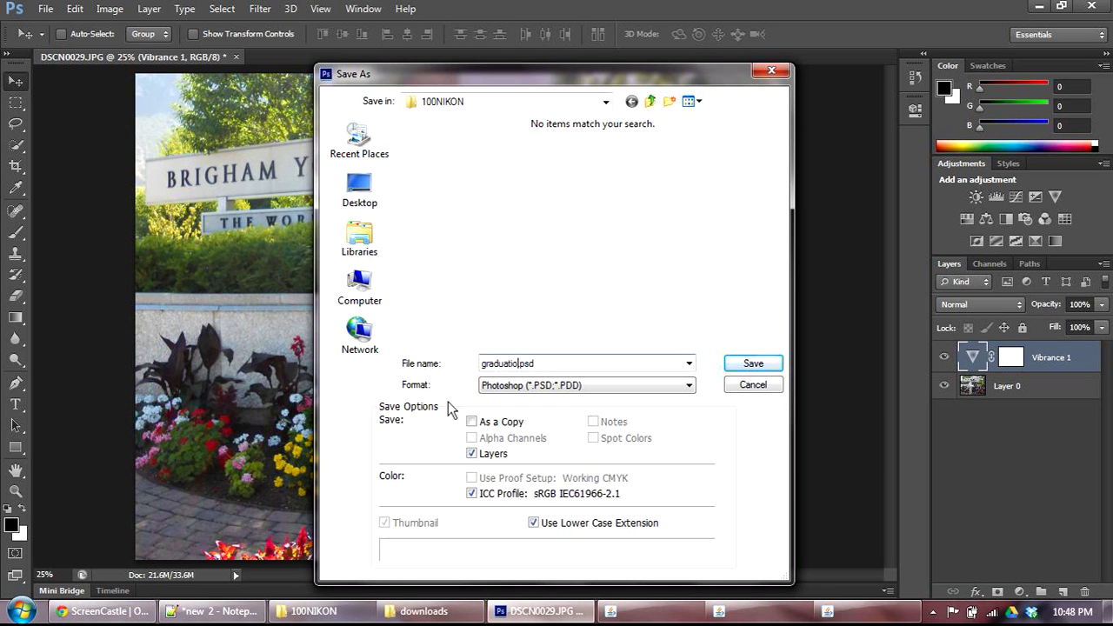
type("_edited_inprogress")
key("Return")
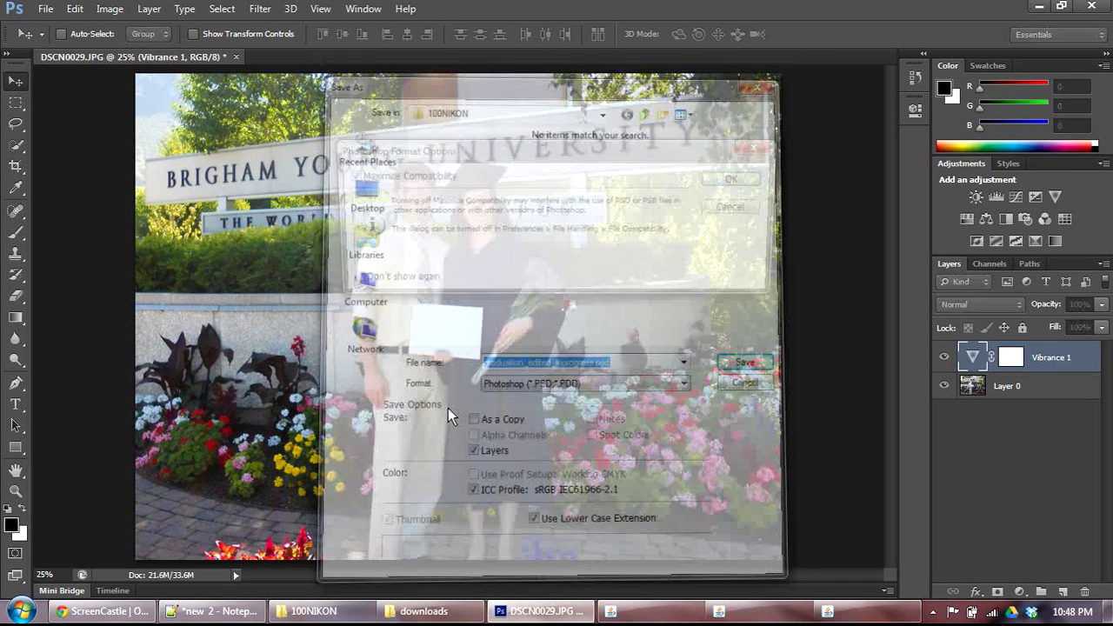
left_click(752, 183)
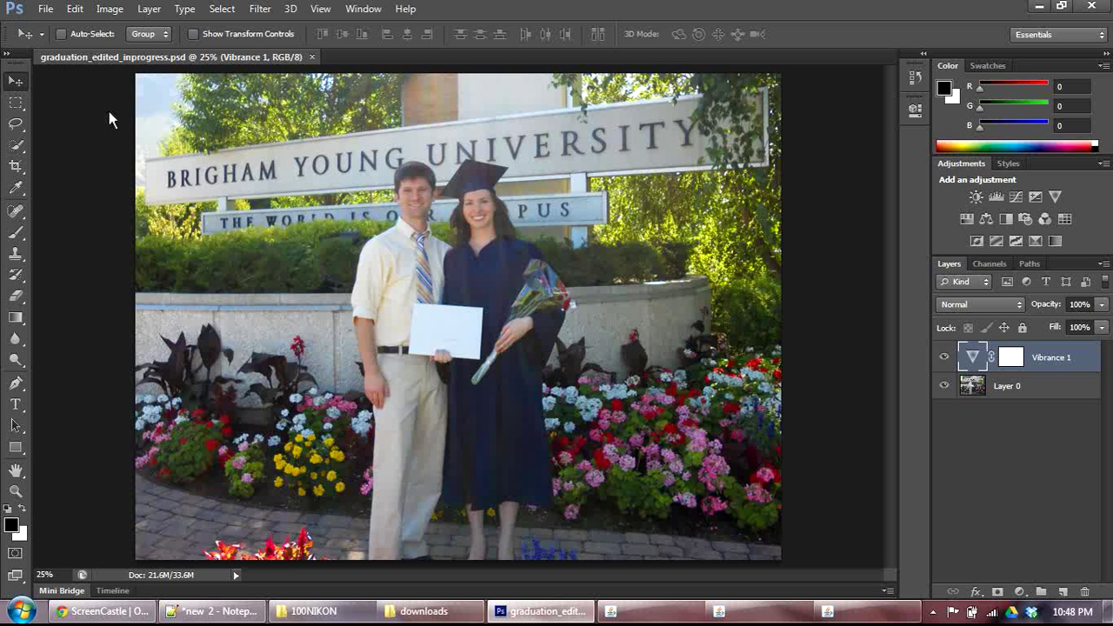
Save a JPEG-format copy named graduation_cropped_edited
left_click(51, 10)
left_click(69, 203)
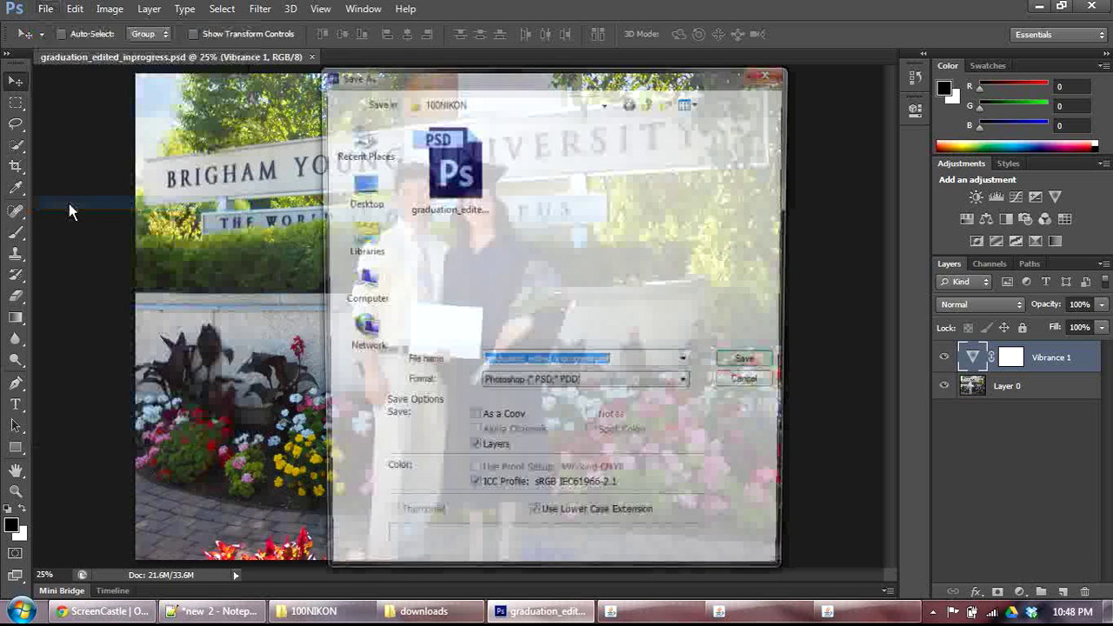
left_click(525, 389)
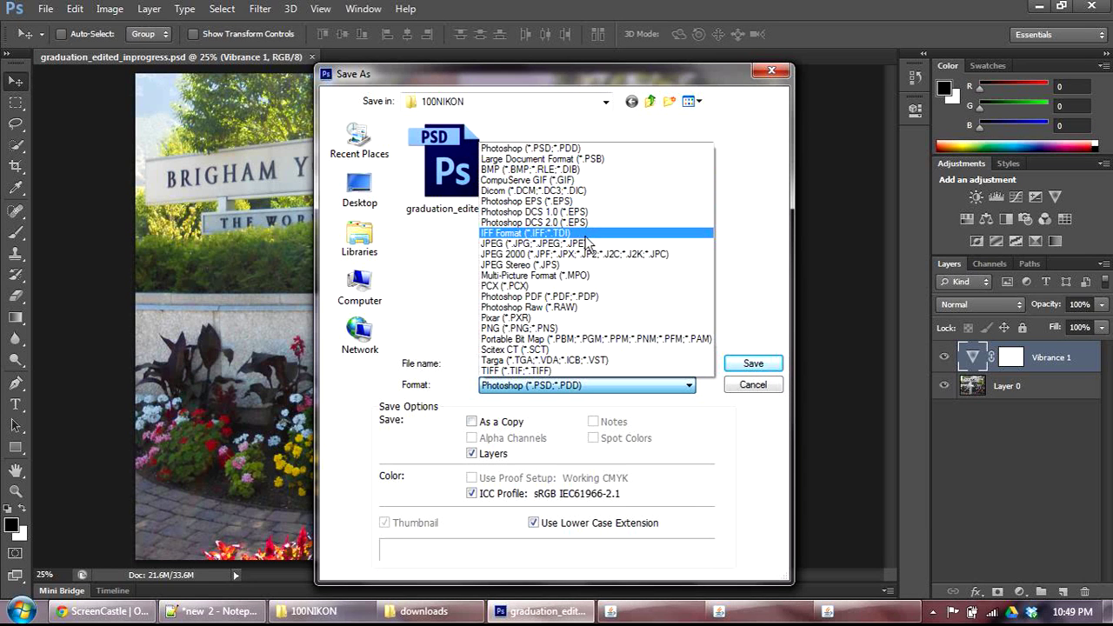
left_click(578, 247)
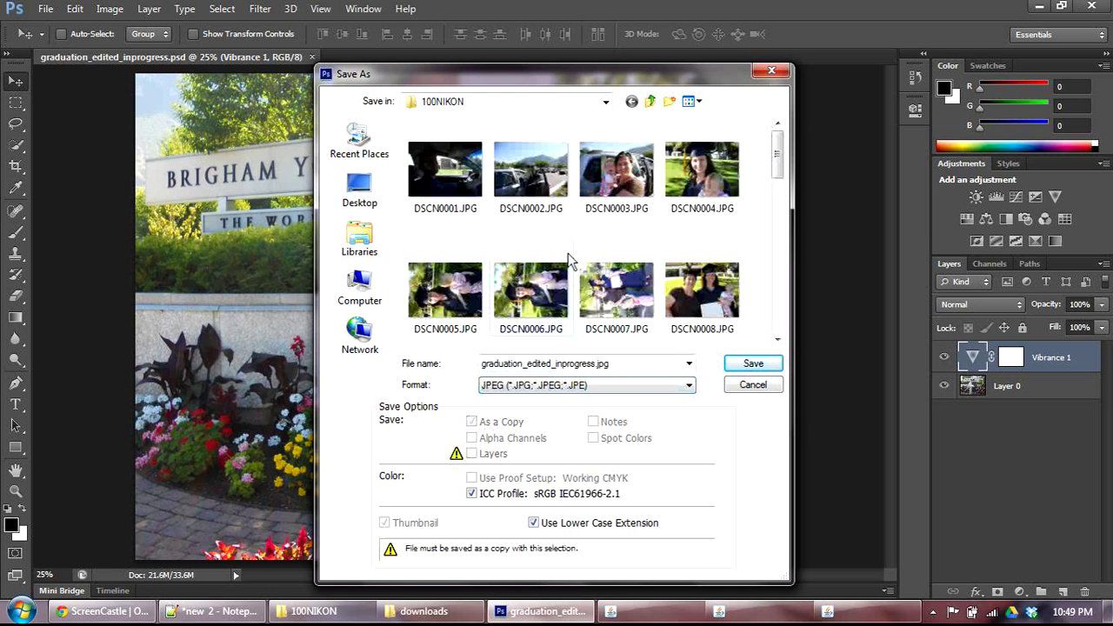
left_click(595, 368)
key("BackSpace")
key("BackSpace")
key("BackSpace")
key("BackSpace")
key("BackSpace")
key("BackSpace")
key("BackSpace")
key("BackSpace")
key("BackSpace")
key("BackSpace")
key("BackSpace")
key("BackSpace")
key("BackSpace")
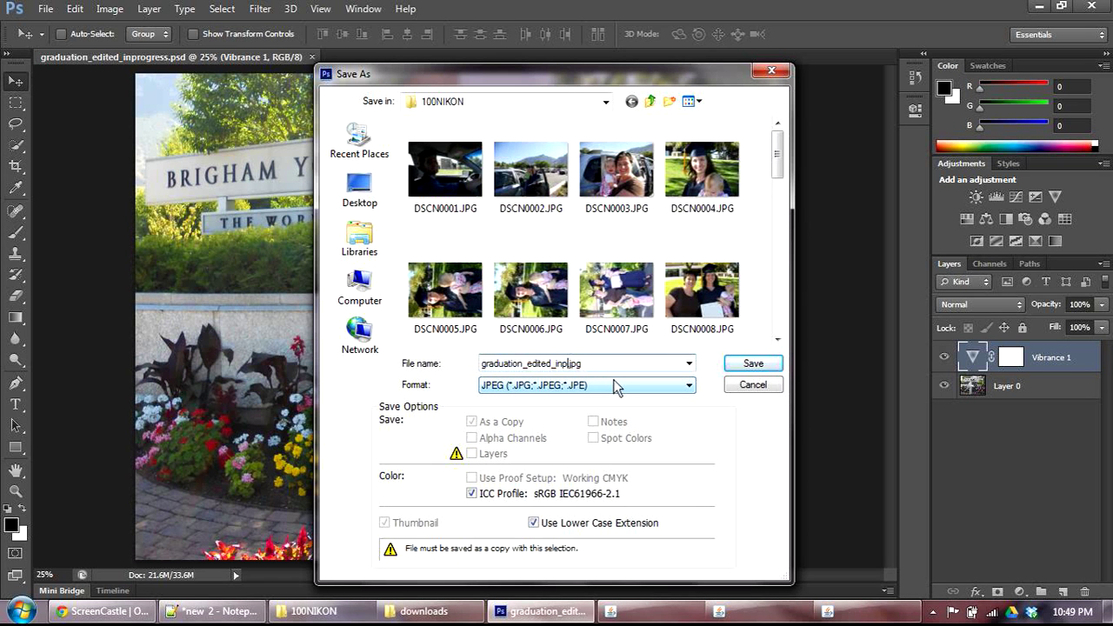
type("cropped_edited")
key("Return")
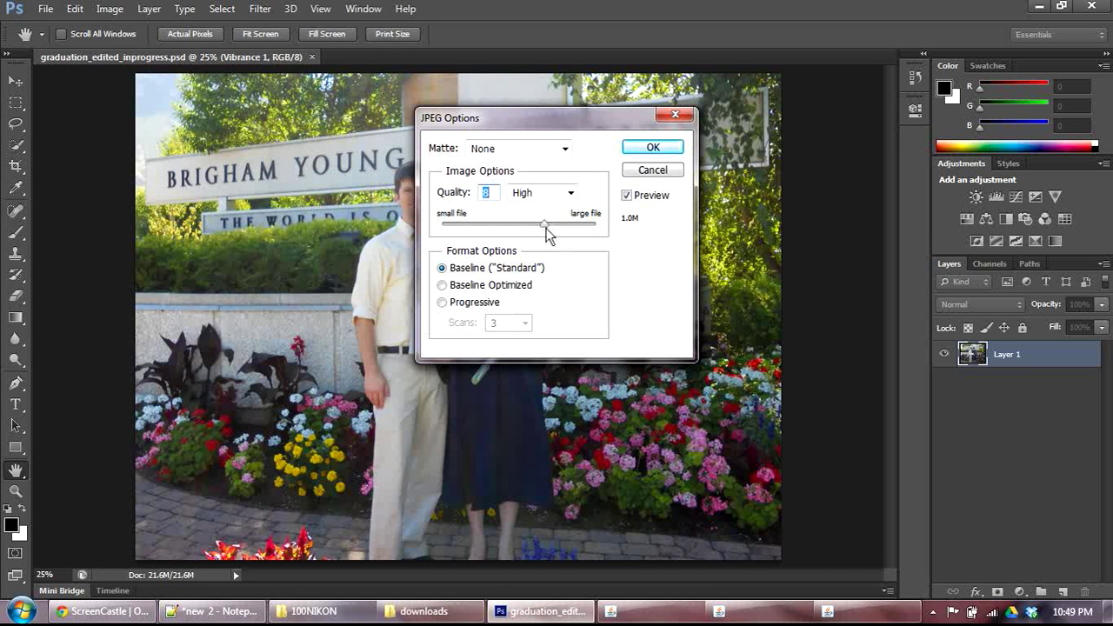
Set JPEG Quality to 12 (Maximum) with Baseline format and confirm the save
left_click_drag(545, 225, 632, 226)
left_click_drag(597, 225, 434, 239)
left_click_drag(441, 227, 606, 232)
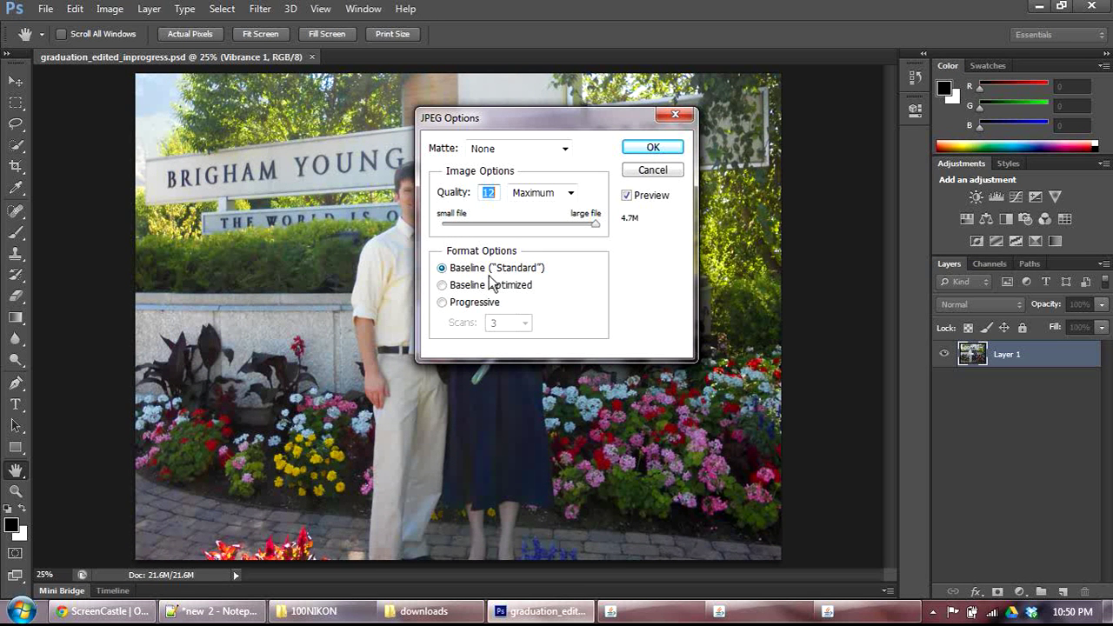
left_click(654, 149)
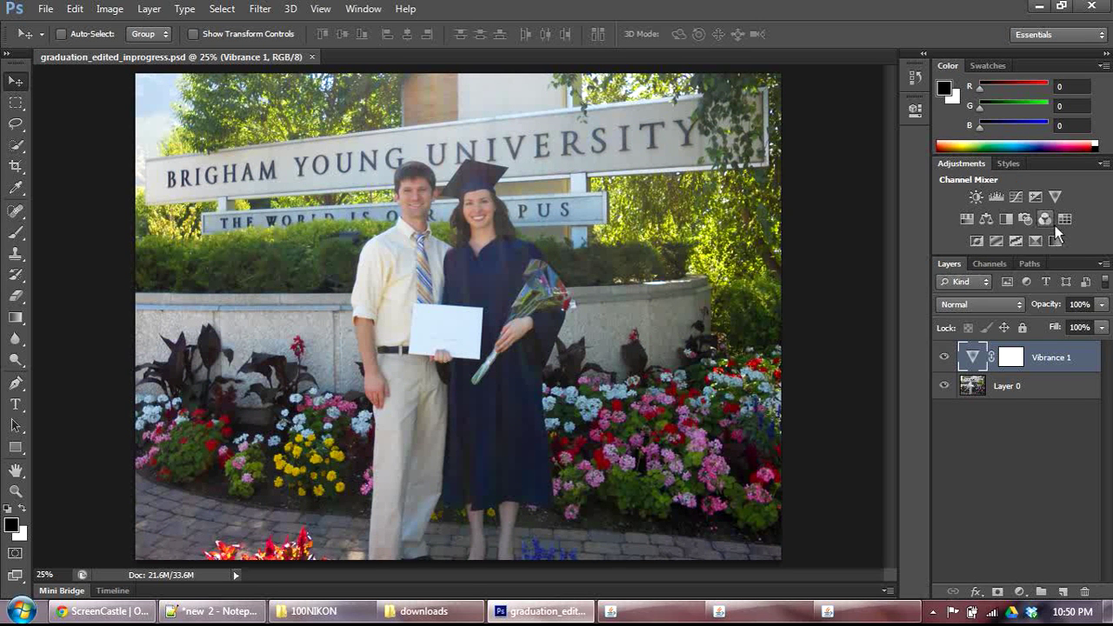
left_click(1011, 222)
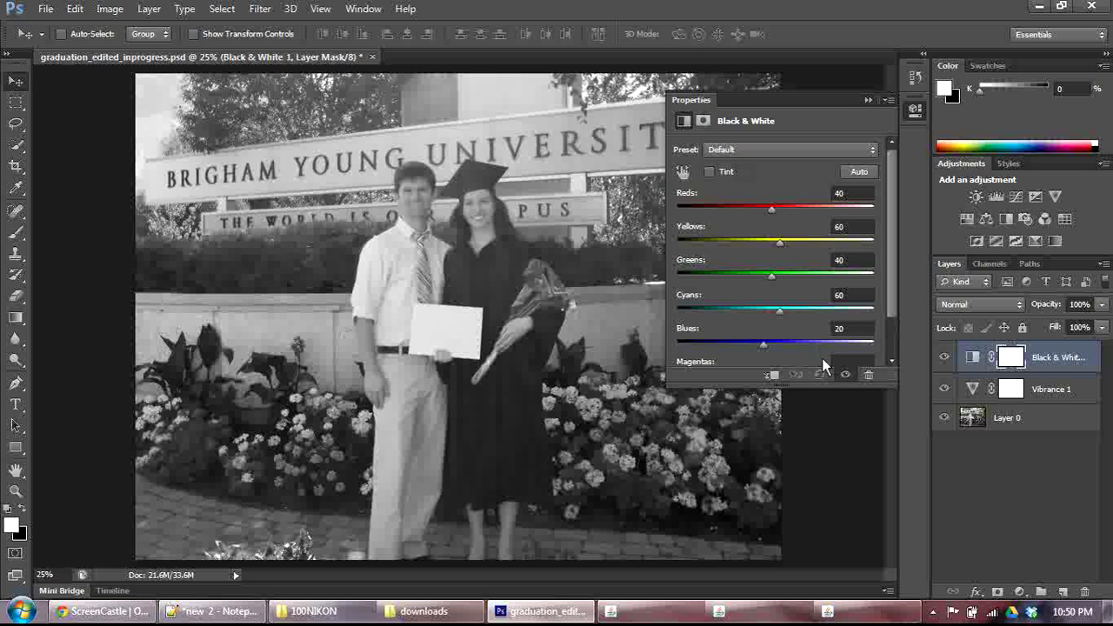
left_click(868, 100)
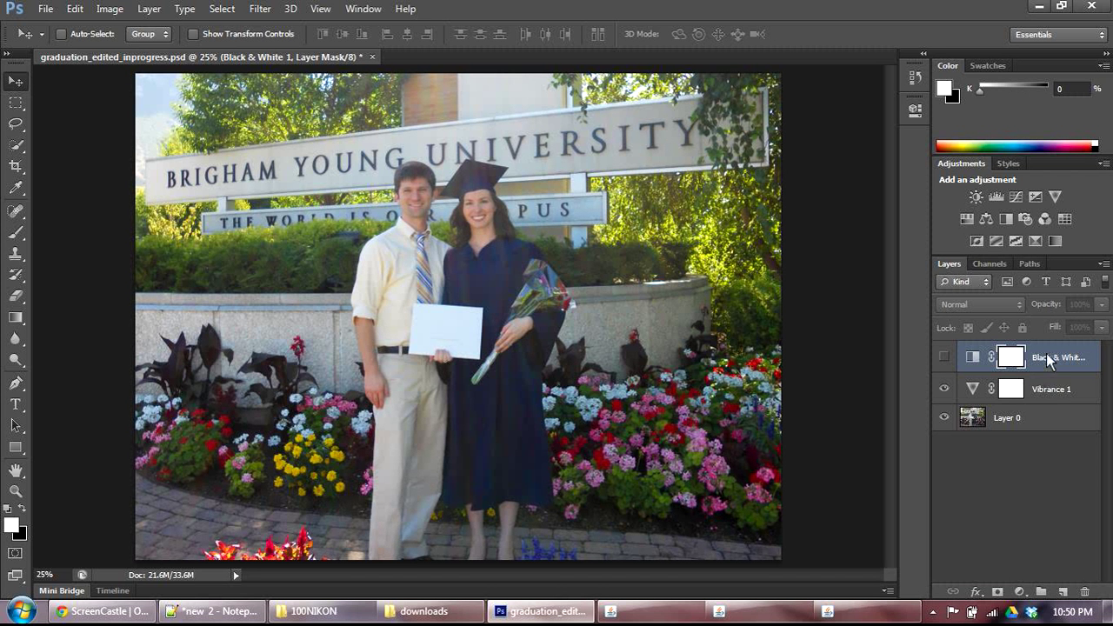
left_click_drag(1046, 353, 1093, 604)
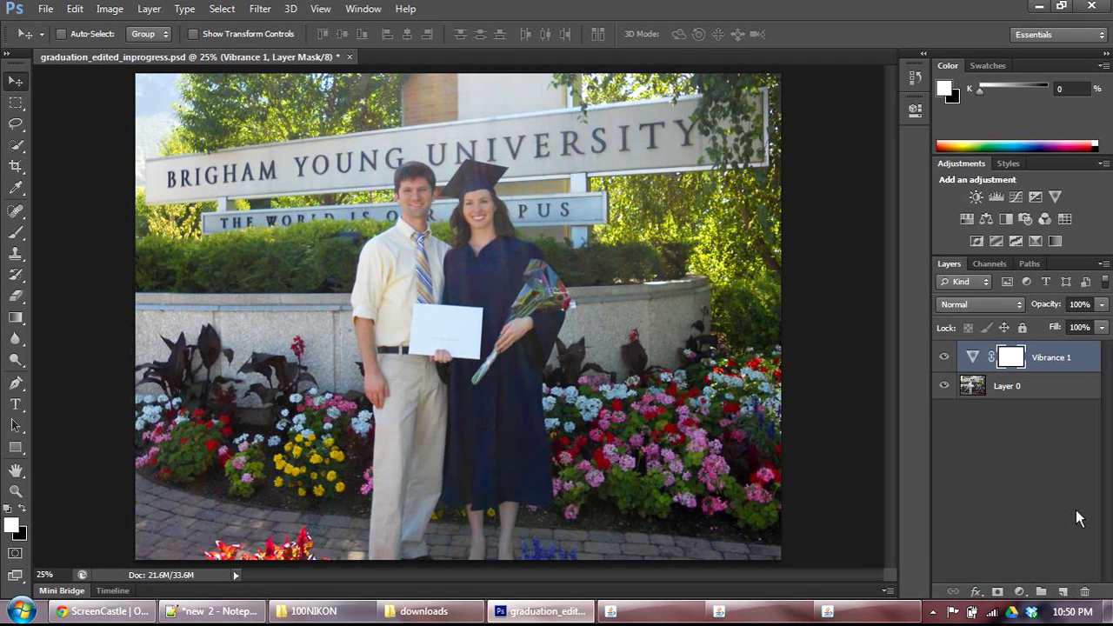